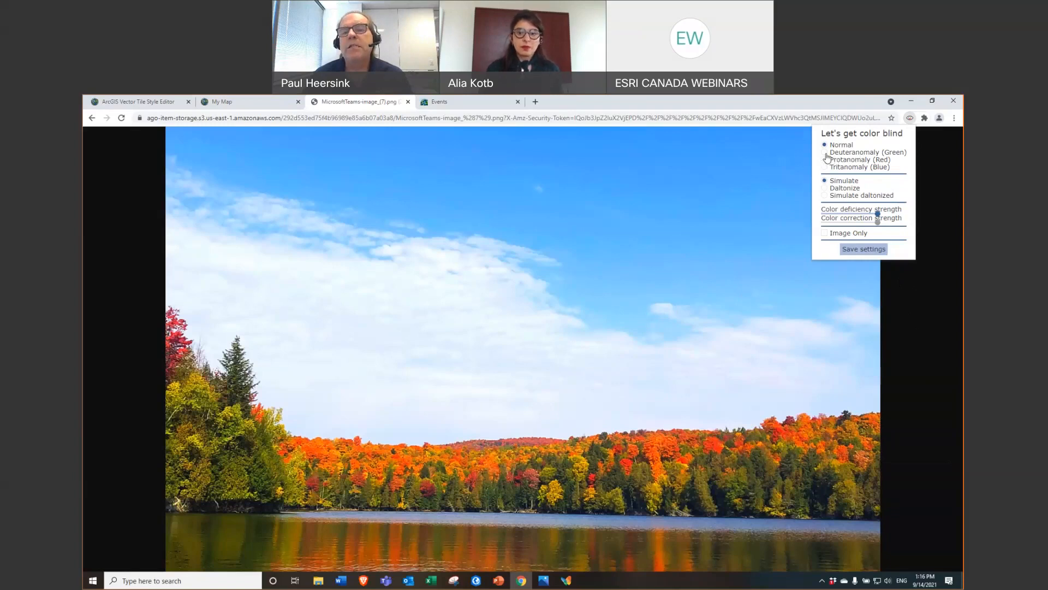
Step: Preview the autumn lake photo with simulated Deuteranomaly, Protanomaly and Tritanomaly, restore Normal vision and save the colour-blindness settings
left_click(826, 153)
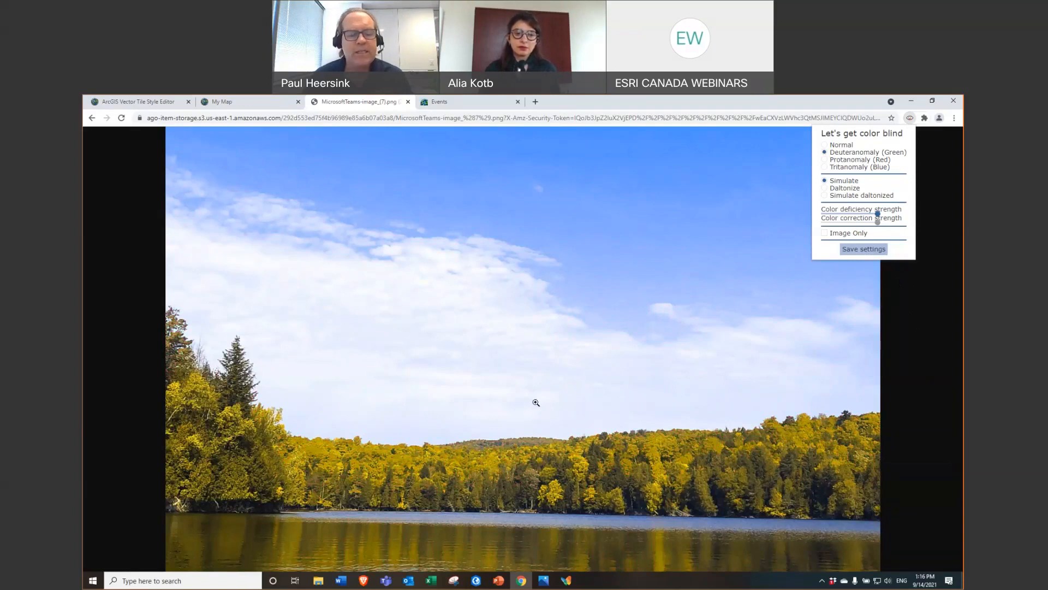
left_click(825, 160)
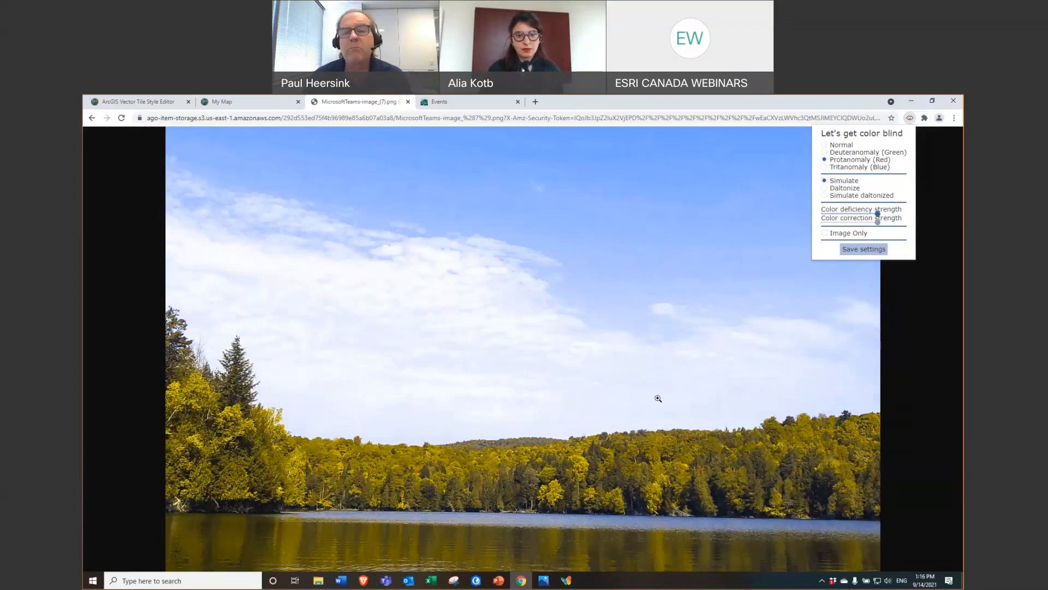
left_click(825, 167)
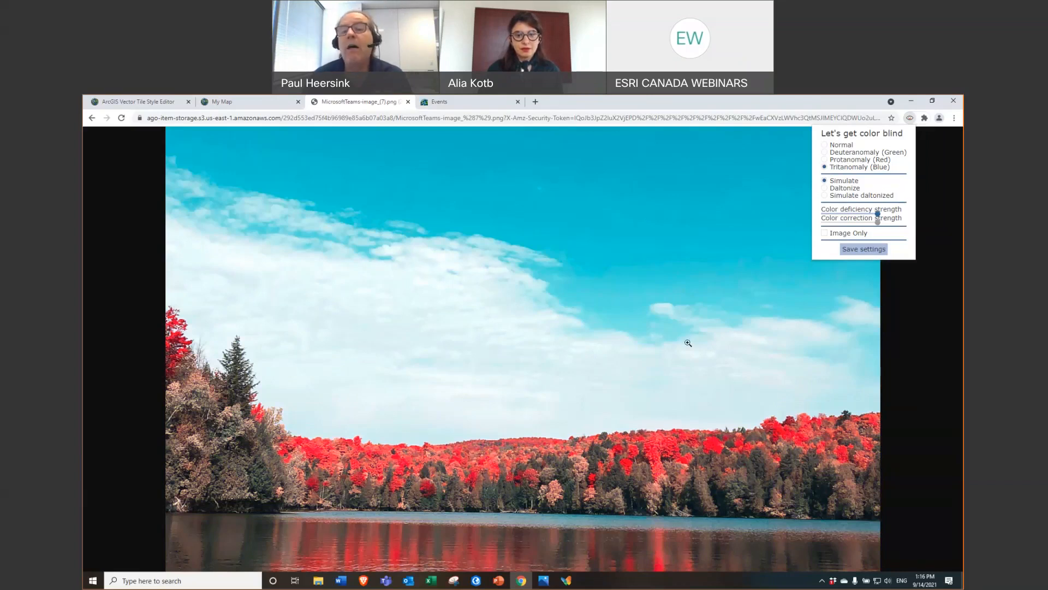
left_click(824, 145)
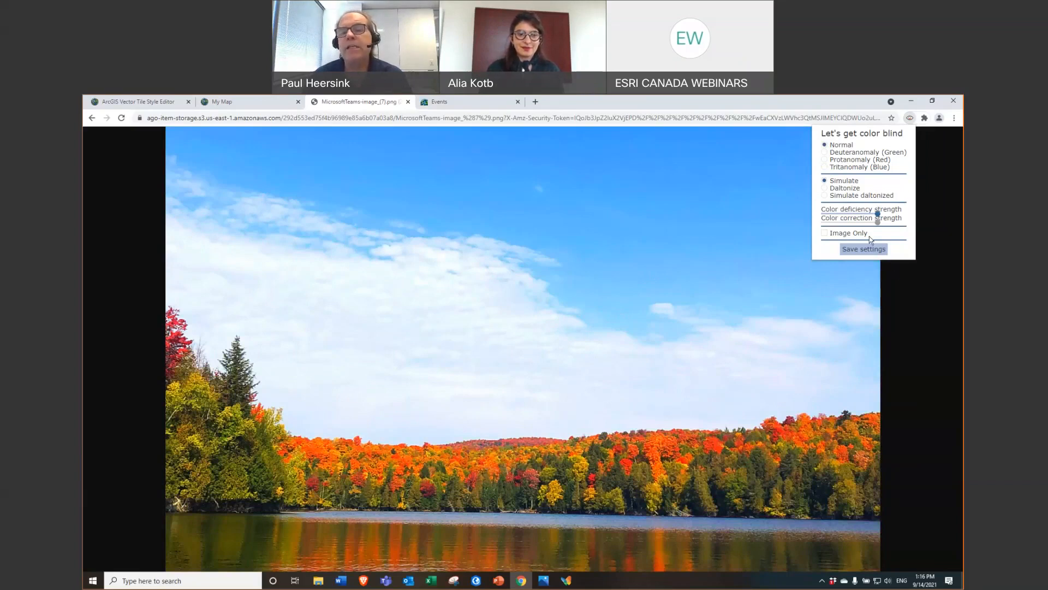
left_click(872, 251)
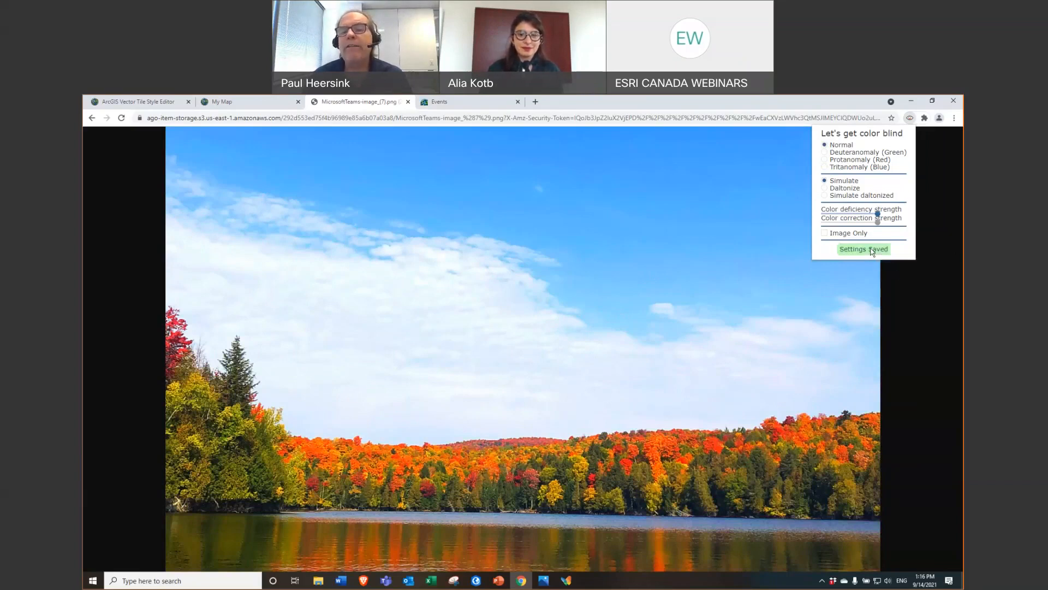
left_click(935, 198)
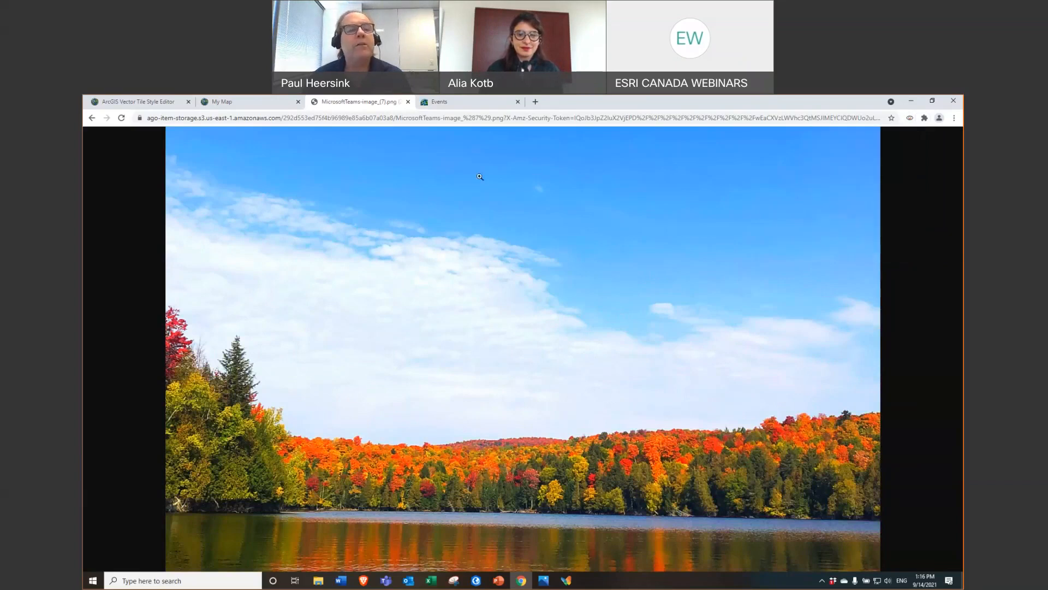
Step: Switch to the My Map page and change its basemap to Streets / Rues
left_click(257, 101)
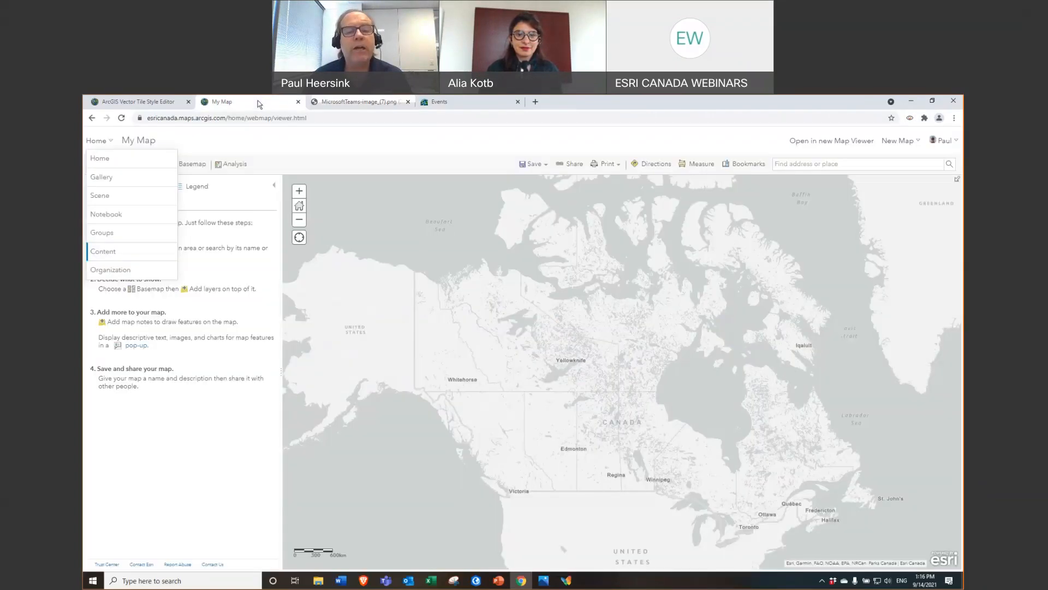
left_click(243, 140)
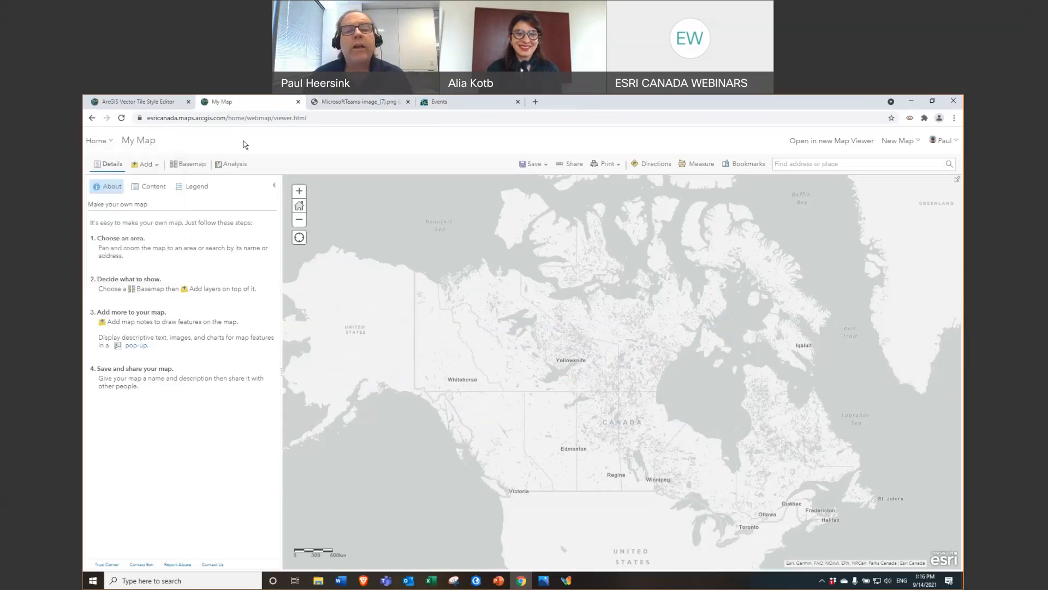
mouse_move(607, 354)
left_mouse_down()
mouse_move(547, 341)
mouse_move(607, 359)
left_mouse_up()
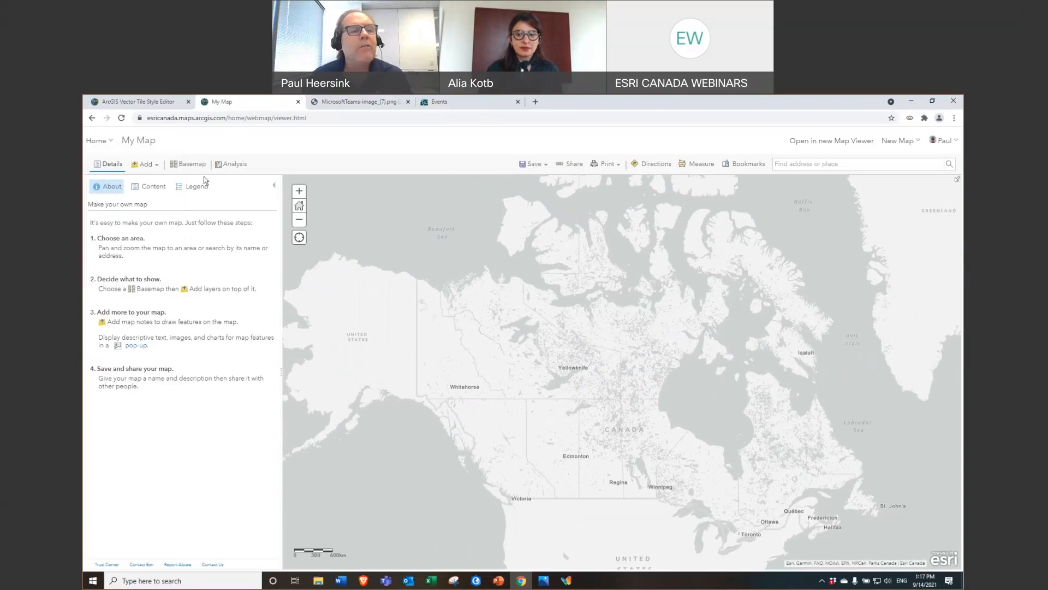
left_click(192, 165)
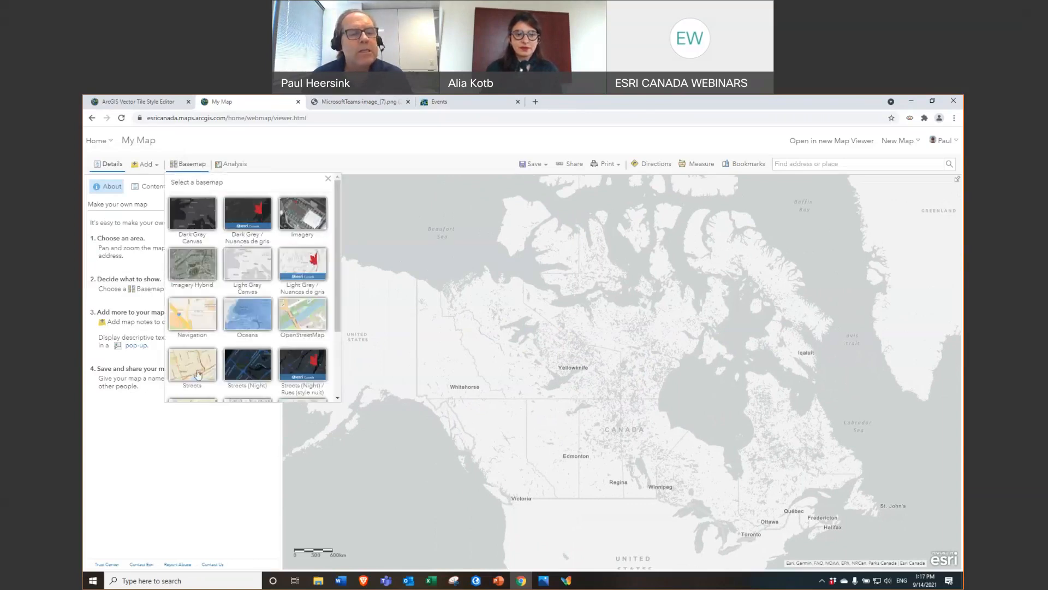
scroll(243, 368, "down", 3)
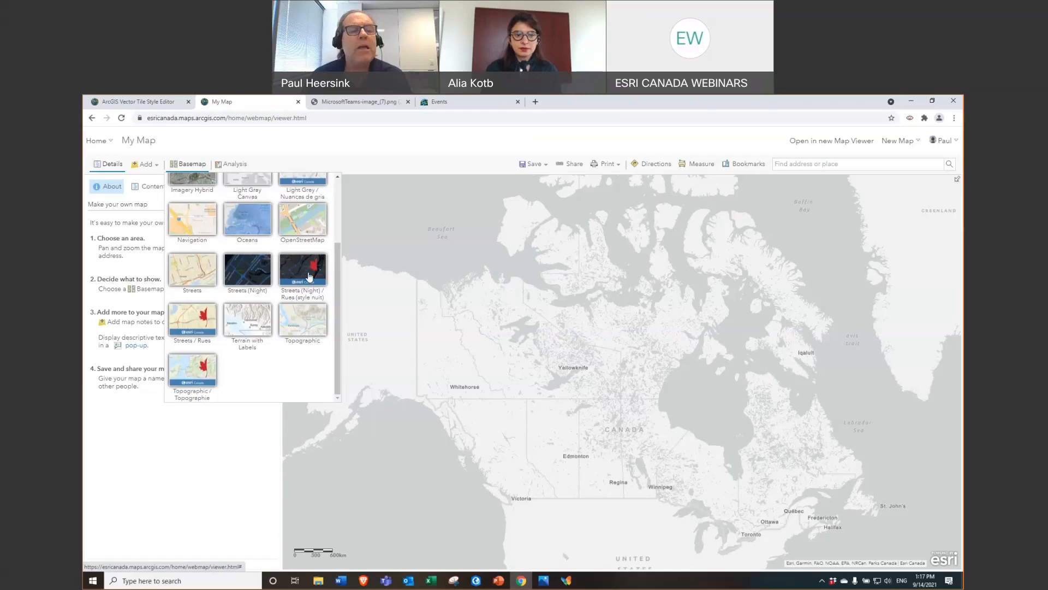
scroll(309, 278, "up", 1)
scroll(309, 279, "up", 1)
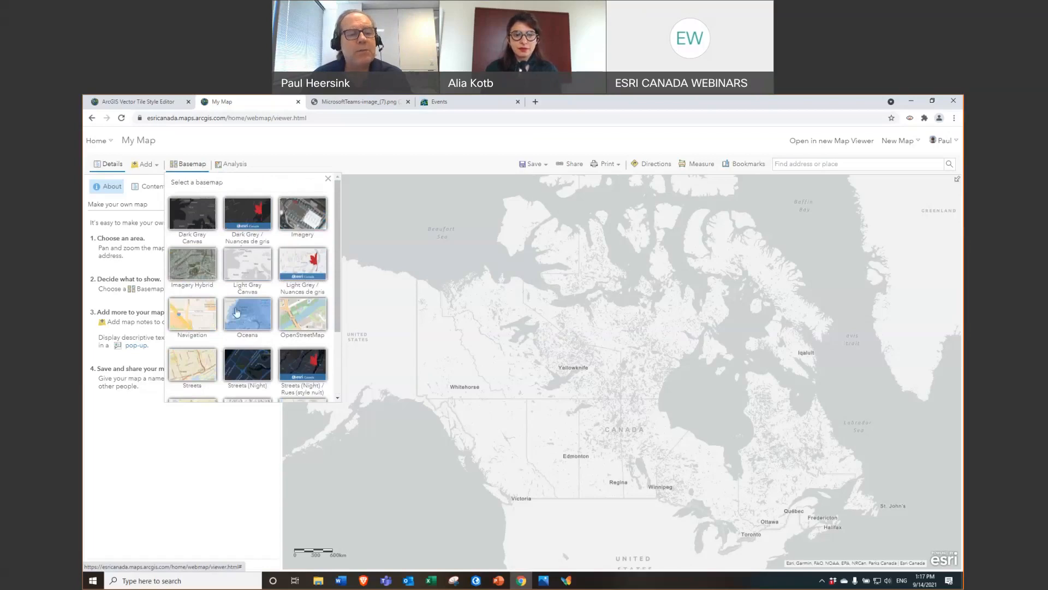
scroll(243, 291, "down", 1)
scroll(243, 291, "down", 1)
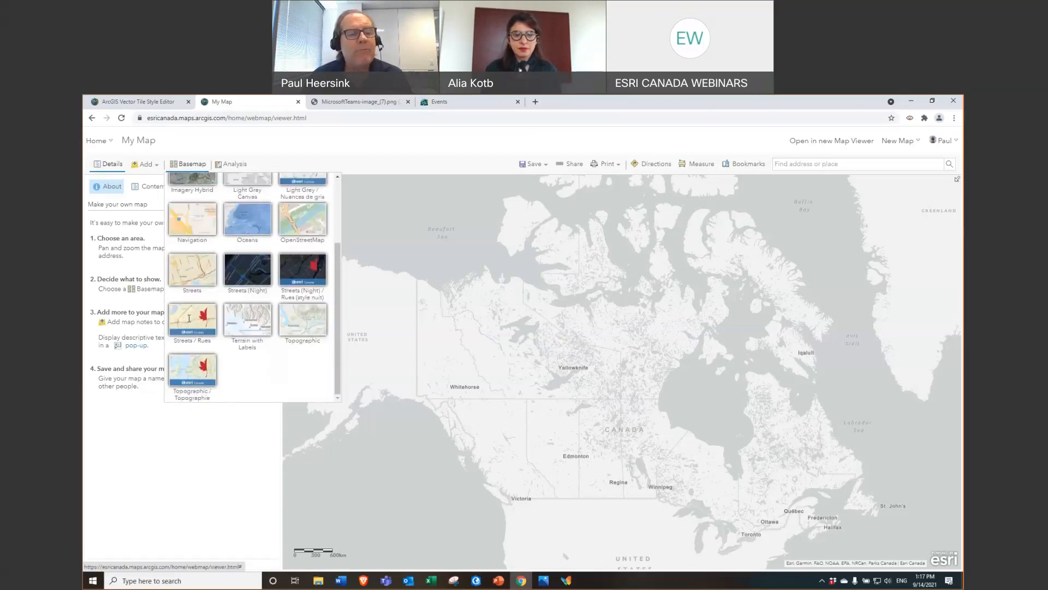
left_click(189, 319)
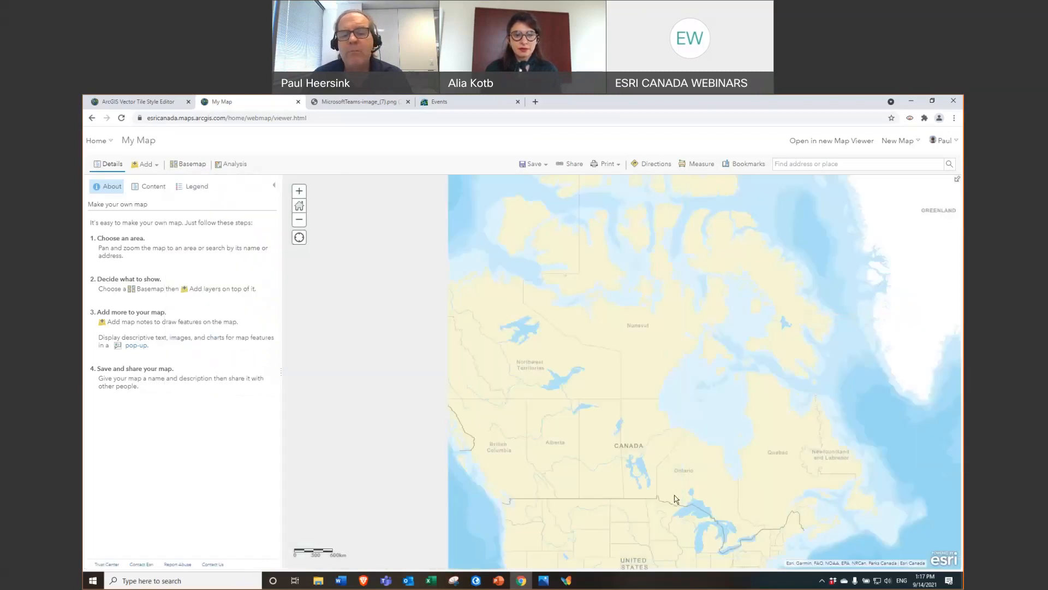
Step: Preview the streets basemap around Montréal with simulated Deuteranomaly, Protanomaly and Tritanomaly, and return to Normal vision
scroll(703, 512, "down", 2)
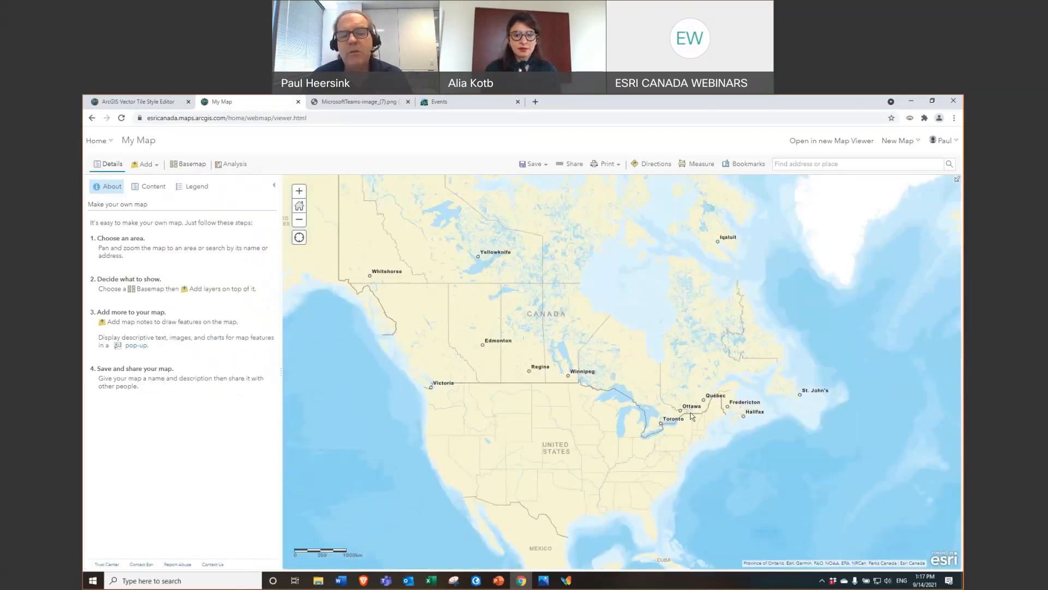
scroll(691, 416, "up", 4)
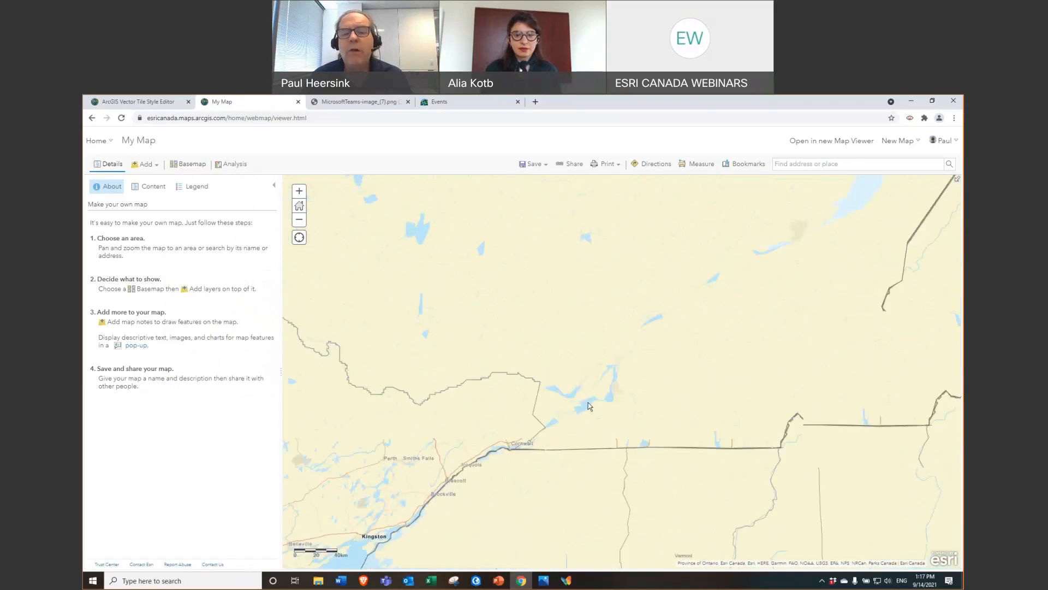
scroll(582, 407, "up", 2)
scroll(588, 402, "up", 4)
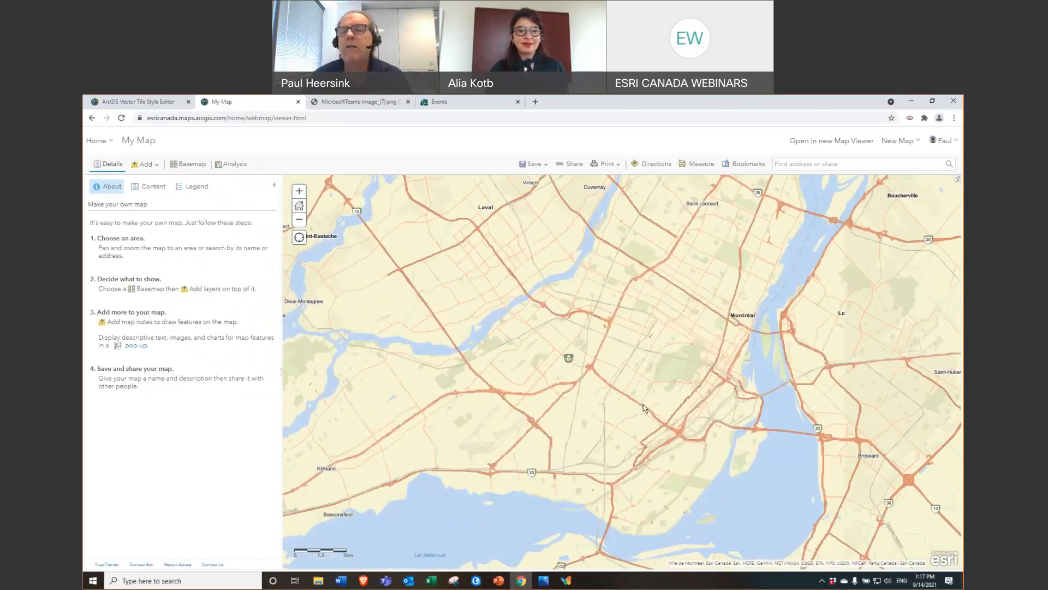
left_click_drag(643, 404, 597, 416)
left_click(909, 118)
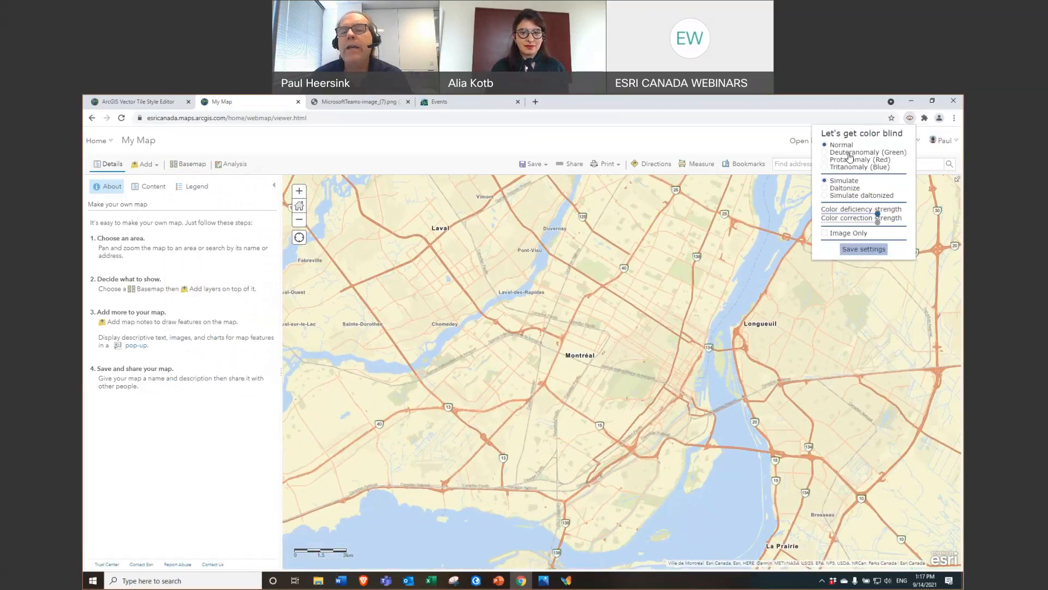
left_click(849, 155)
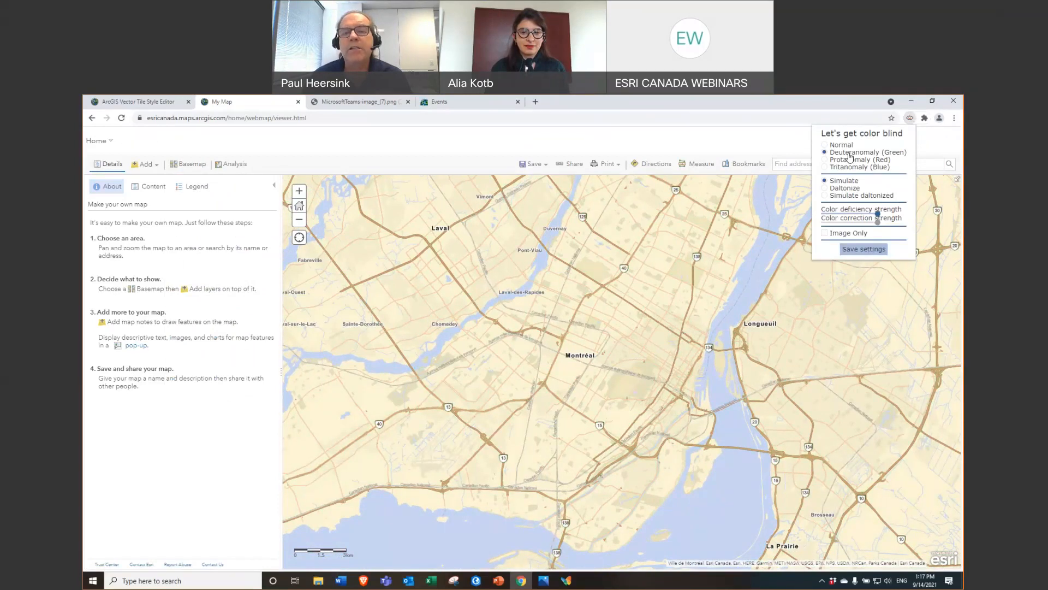
left_click(844, 145)
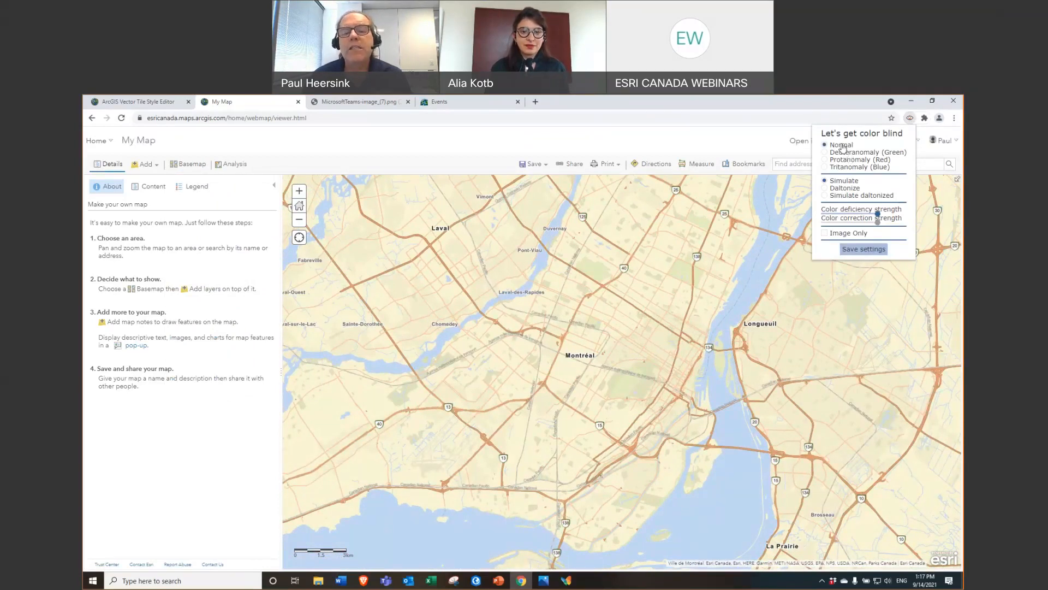
left_click(849, 153)
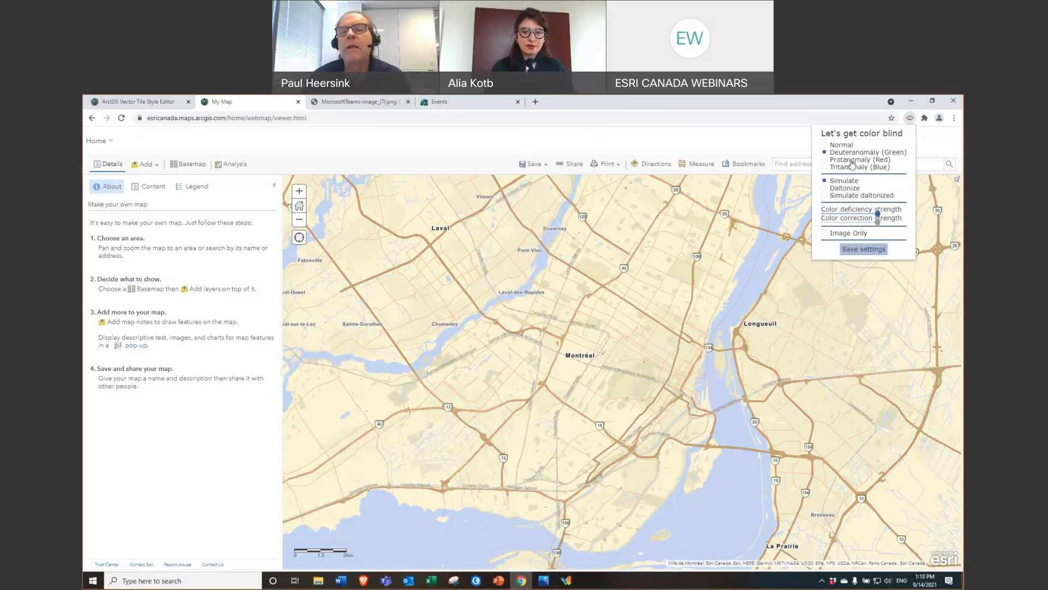
left_click(852, 161)
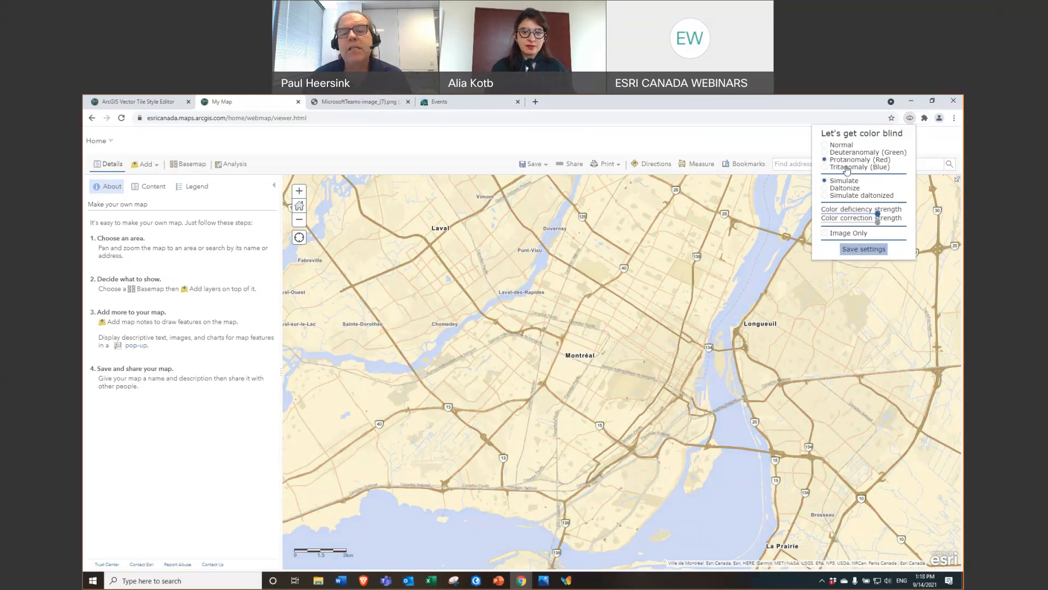
left_click(846, 168)
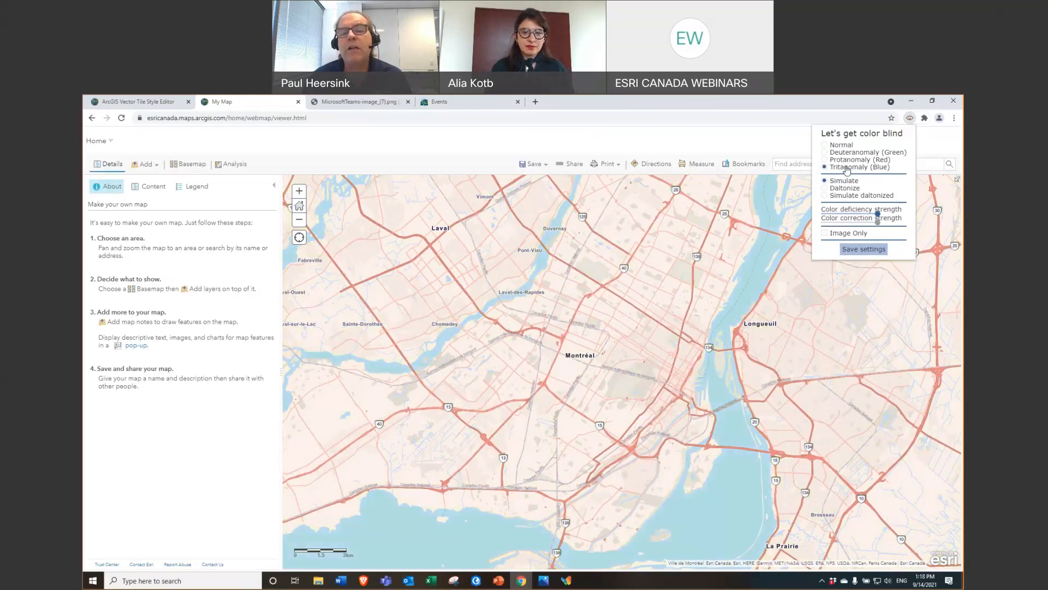
left_click(827, 146)
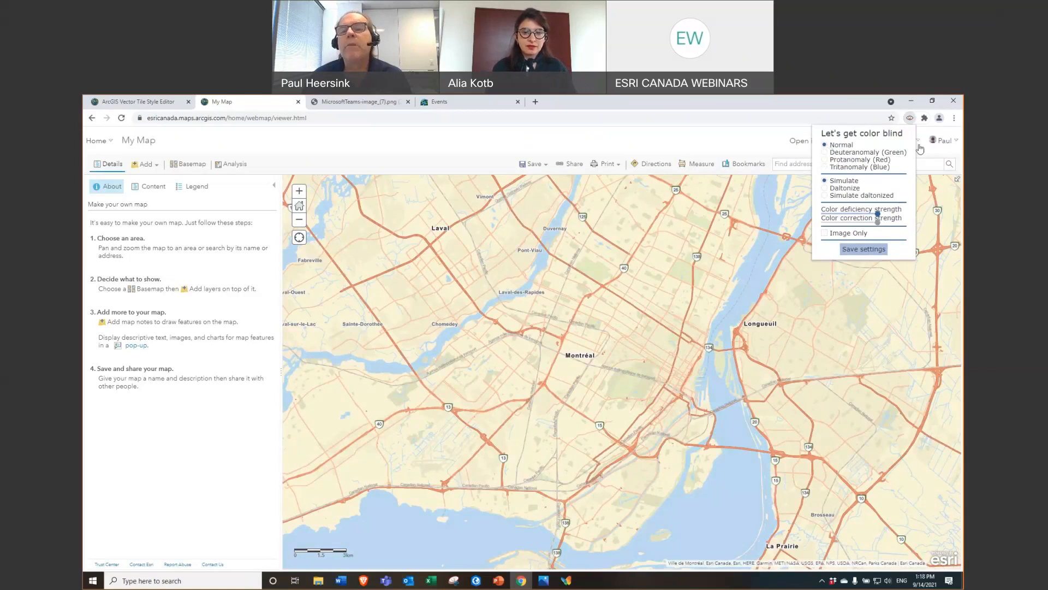
left_click(848, 107)
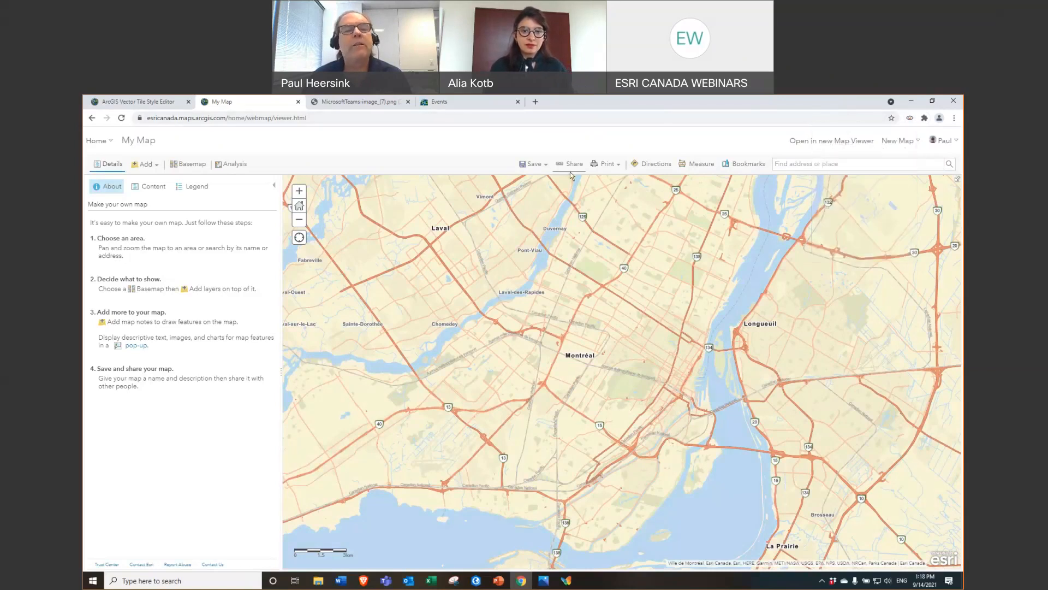
Step: Show the map's contents and expand the Community Map of Canada Streets Basemap into its individual layers
left_click(159, 192)
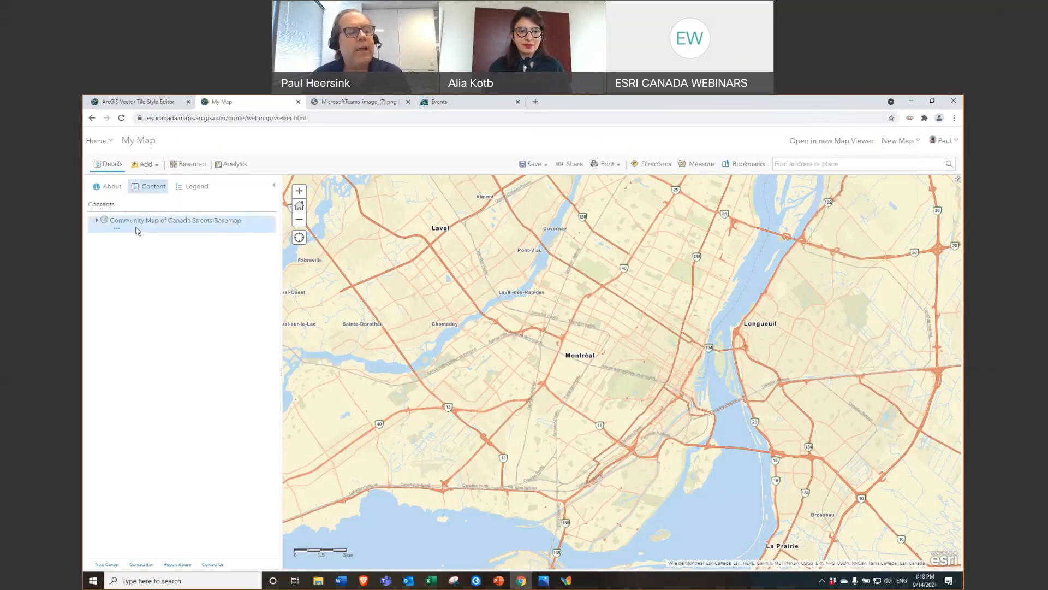
left_click(99, 221)
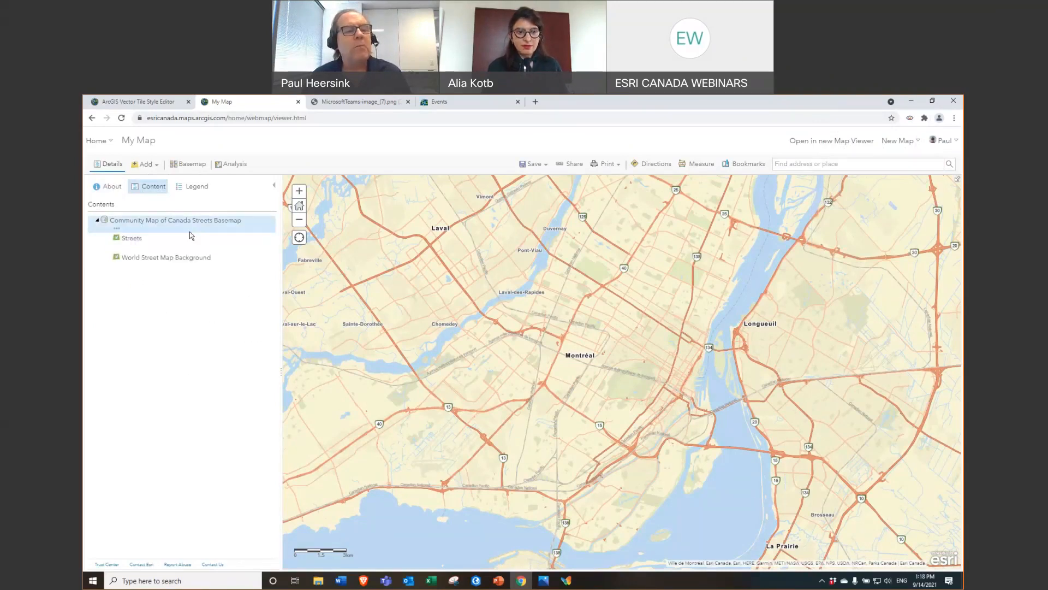
left_click(201, 244)
left_click(138, 239)
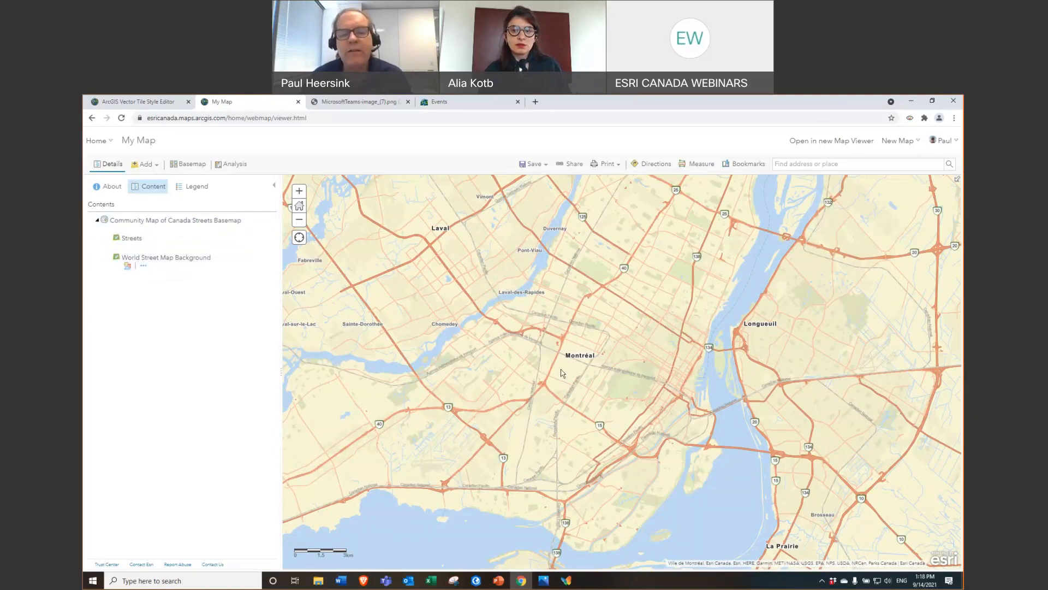
Step: Start changing the style of the Streets layer with the map view widened from Montréal to most of Canada
scroll(562, 374, "down", 5)
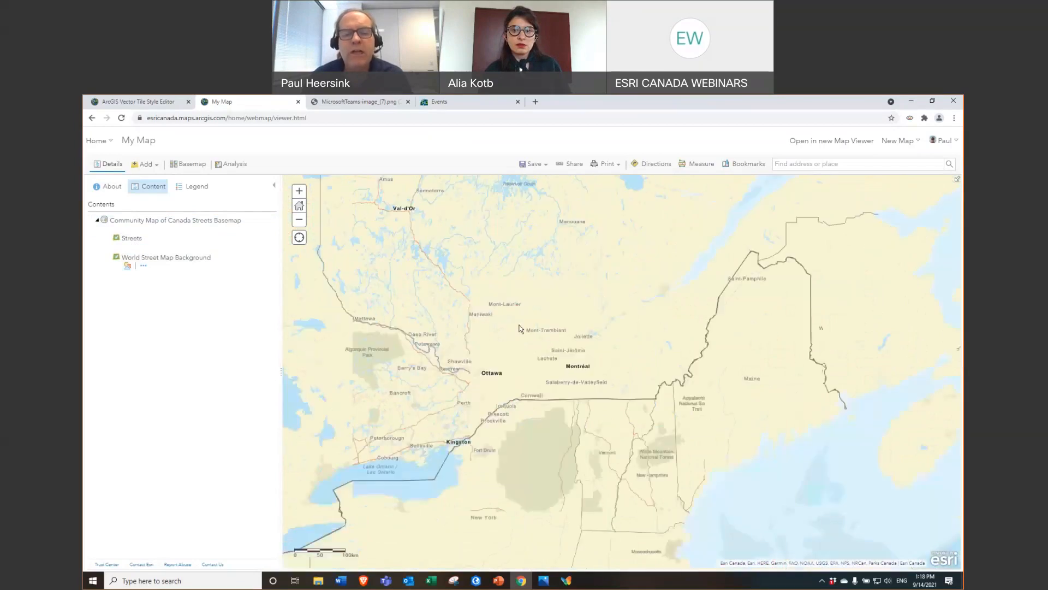
left_click_drag(529, 309, 603, 329)
scroll(600, 333, "down", 2)
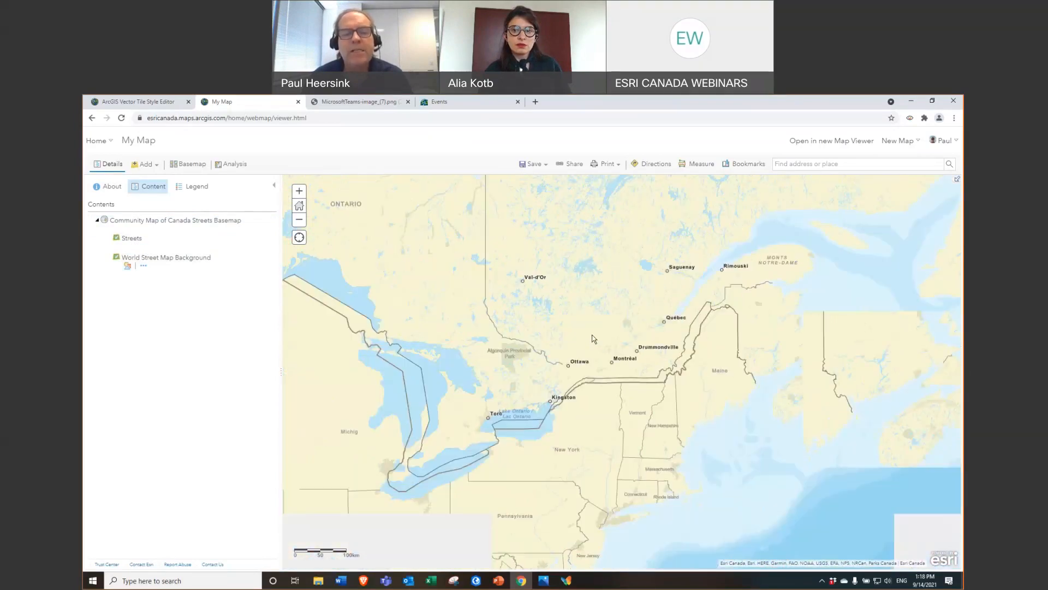
left_click_drag(467, 308, 638, 421)
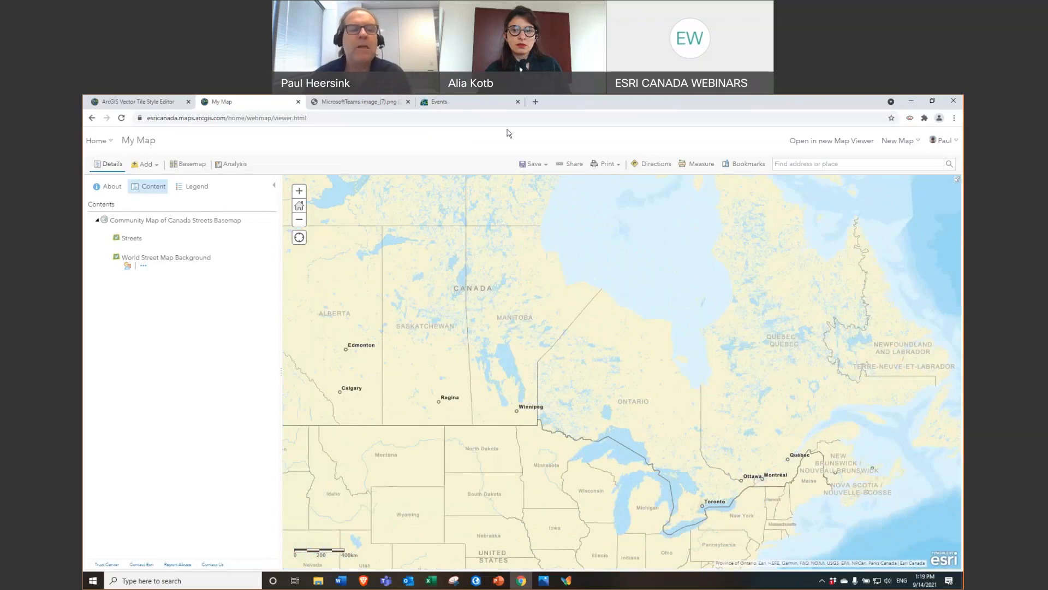
mouse_move(150, 251)
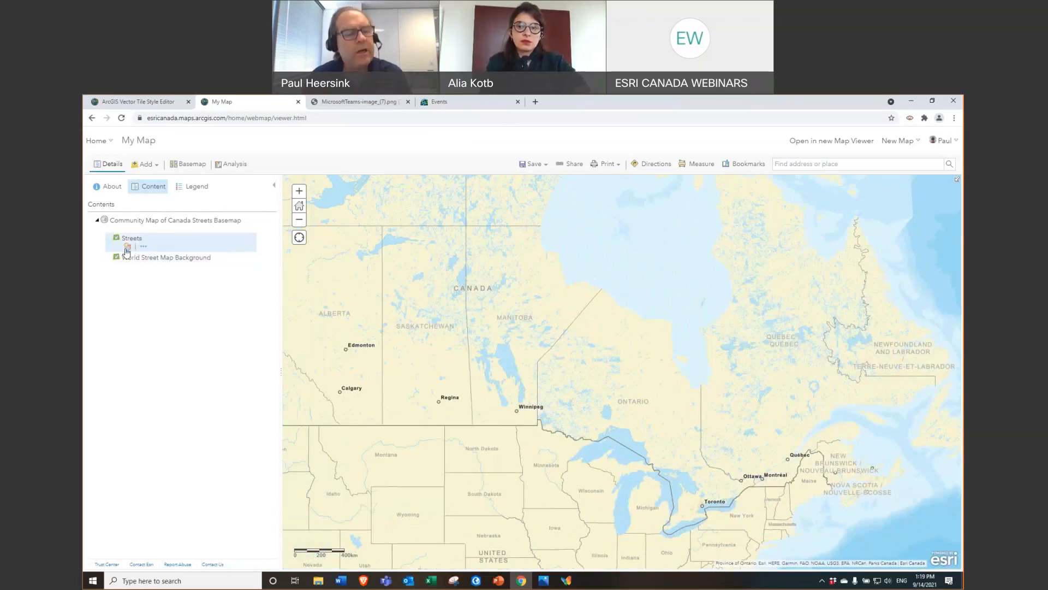
left_click(126, 251)
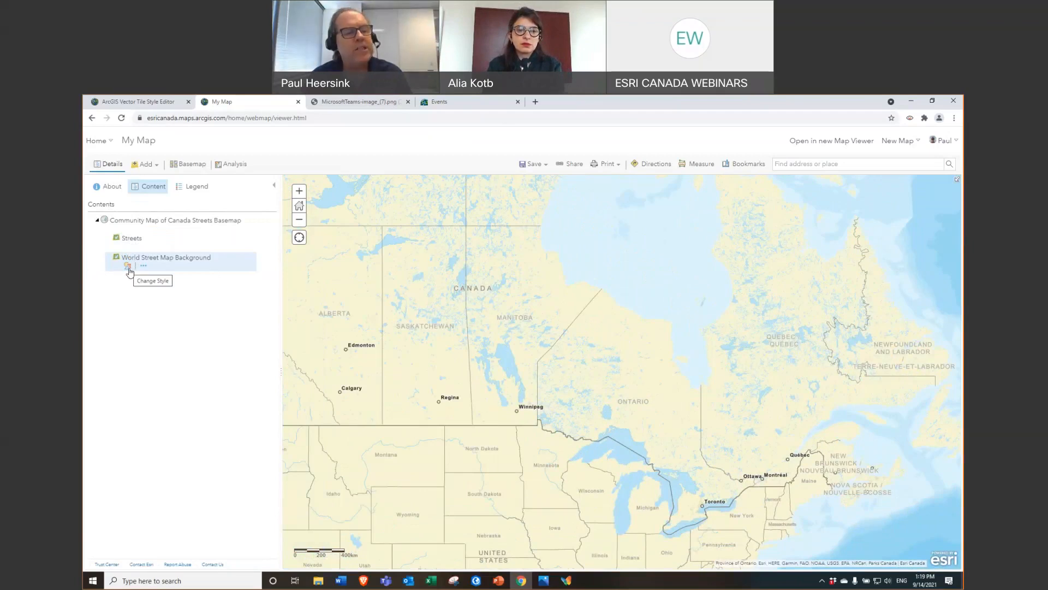
left_click(128, 251)
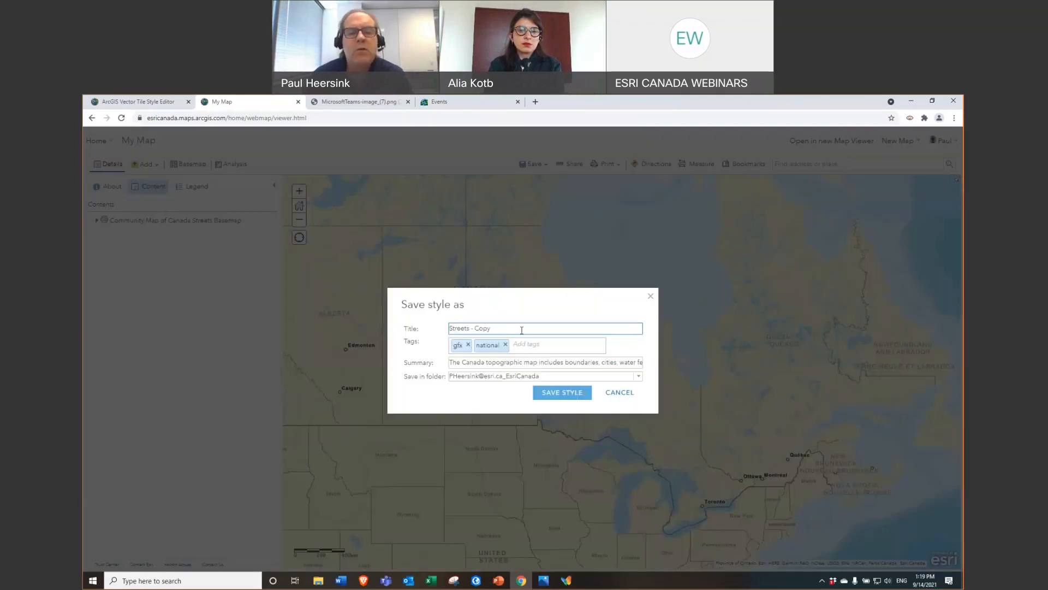
Step: Title the copied Streets style "New Fall Map 2" and save it
left_click_drag(521, 329, 407, 338)
type("New Fall Map")
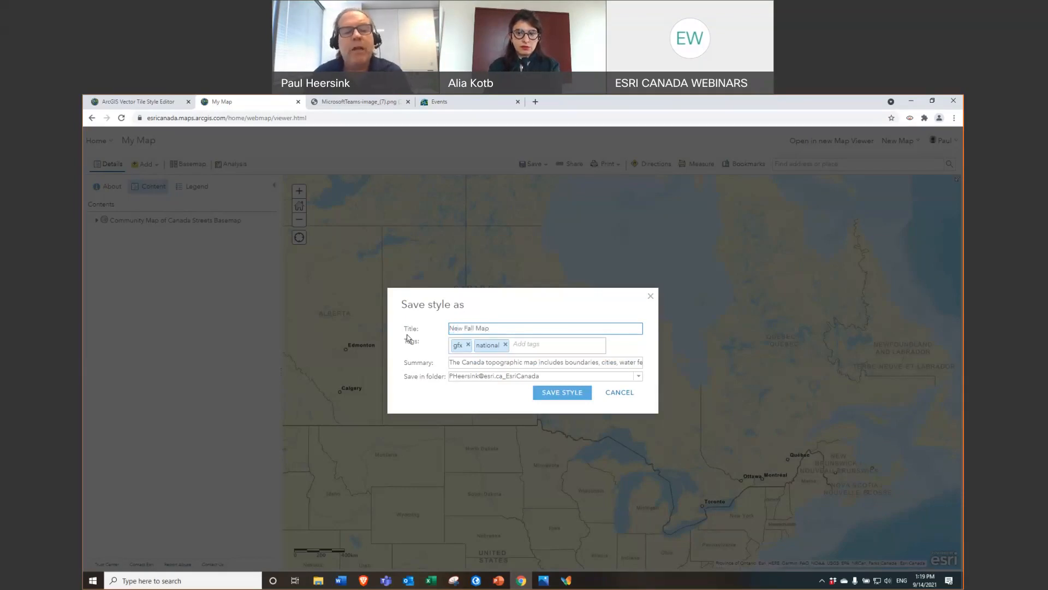
left_click(554, 393)
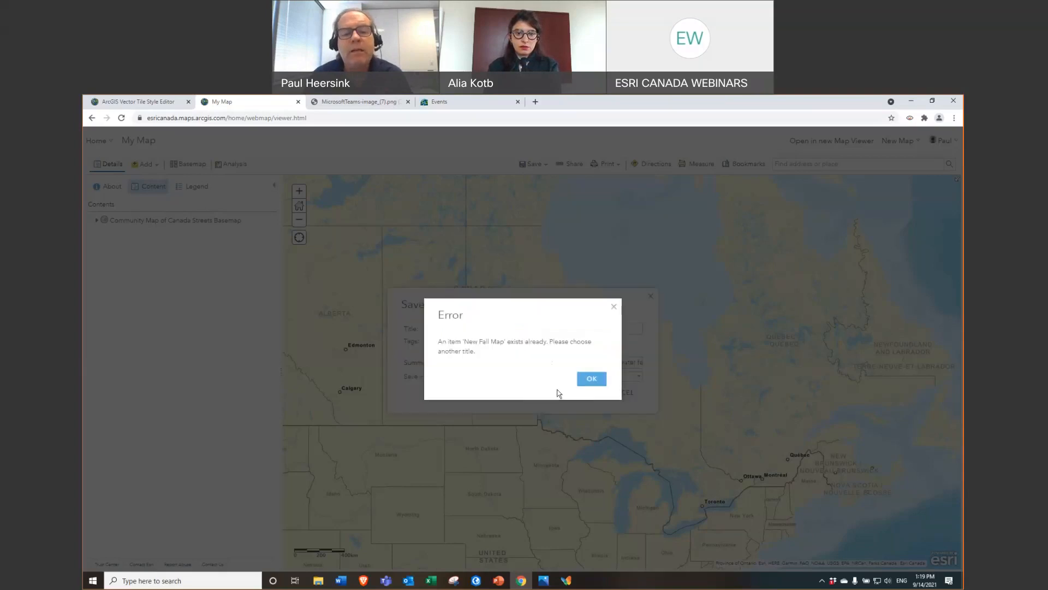
left_click(589, 379)
left_click(494, 328)
type("2")
left_click(554, 393)
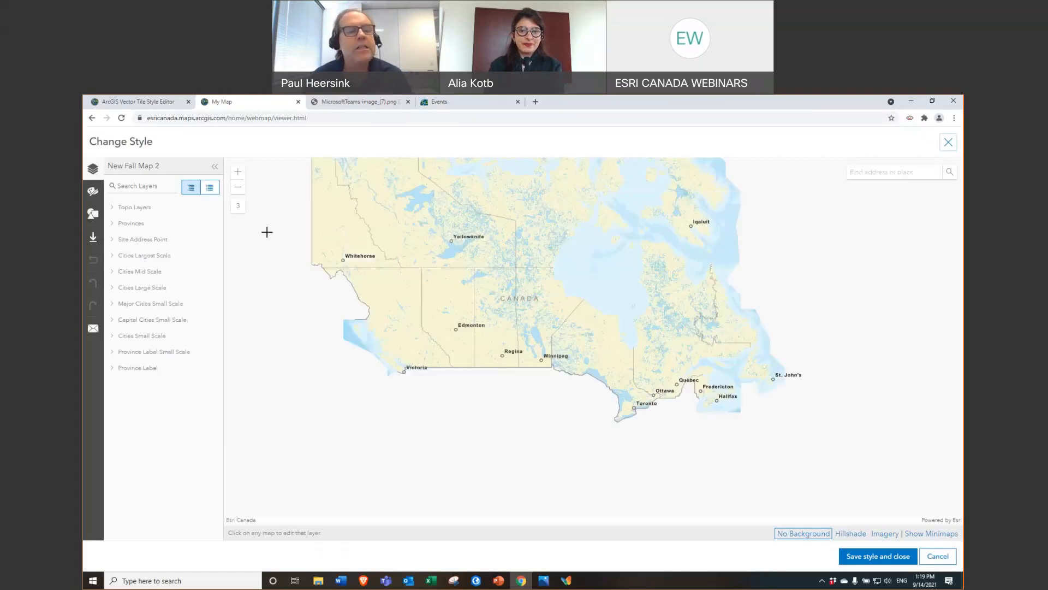
Step: Show the minimaps in the style editor and bring the first one to the Victoria area
left_click_drag(276, 213, 308, 304)
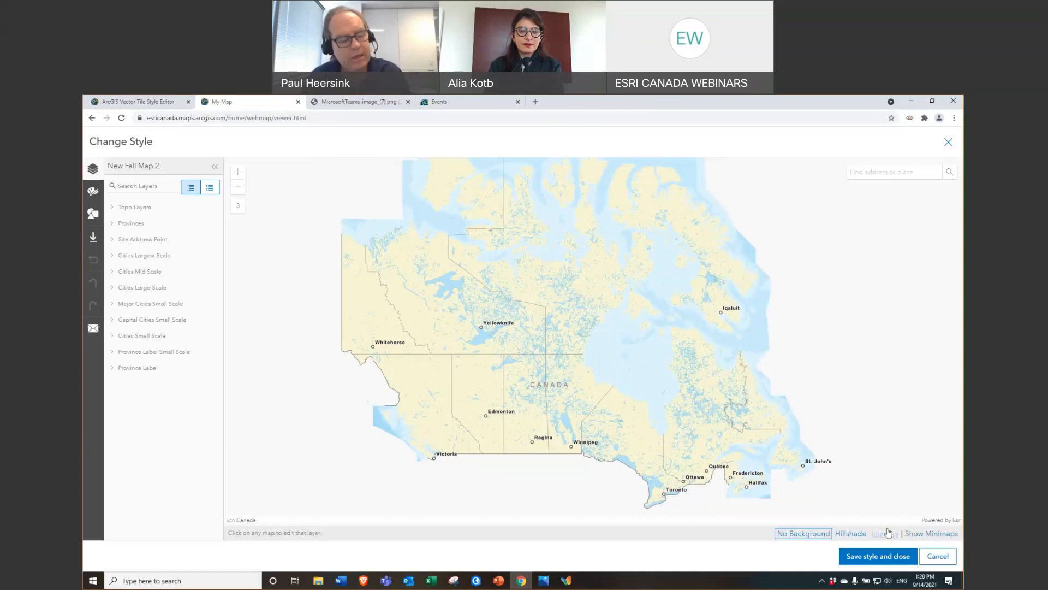
left_click(933, 538)
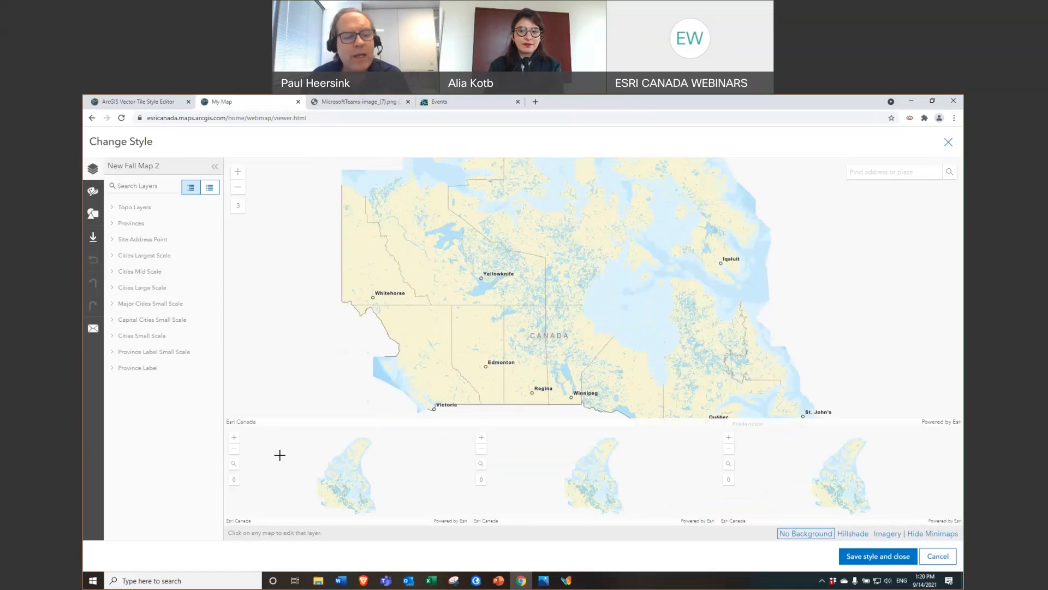
left_click_drag(349, 478, 376, 458)
scroll(388, 478, "up", 2)
scroll(371, 509, "up", 2)
scroll(371, 508, "up", 1)
left_click_drag(372, 509, 349, 508)
scroll(327, 455, "up", 1)
scroll(351, 498, "up", 1)
scroll(349, 508, "up", 4)
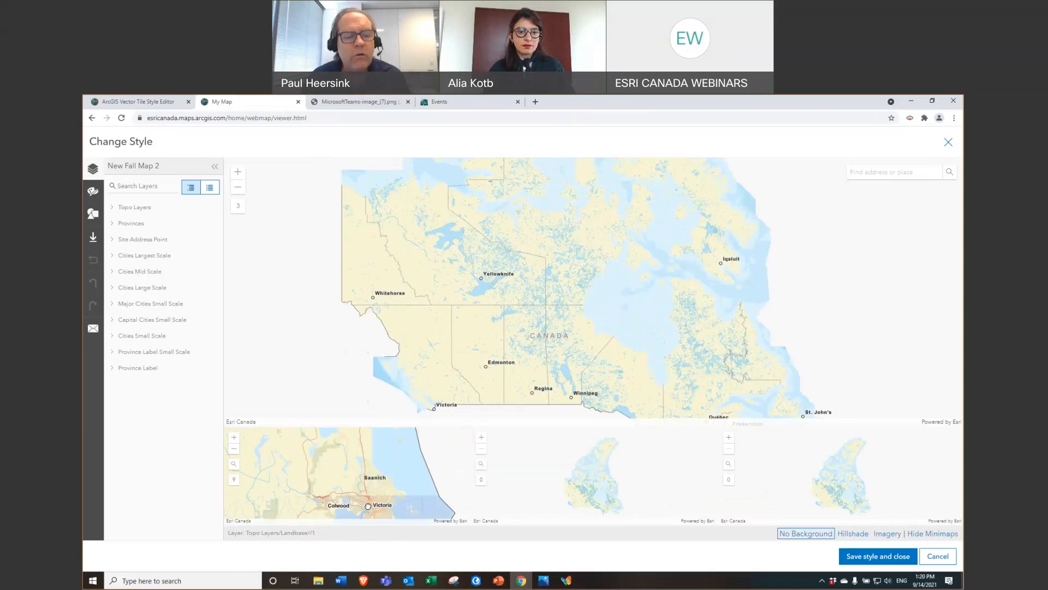
Step: Magnify the first minimap to parcel and building detail in a residential neighbourhood at zoom level 16
scroll(388, 492, "up", 2)
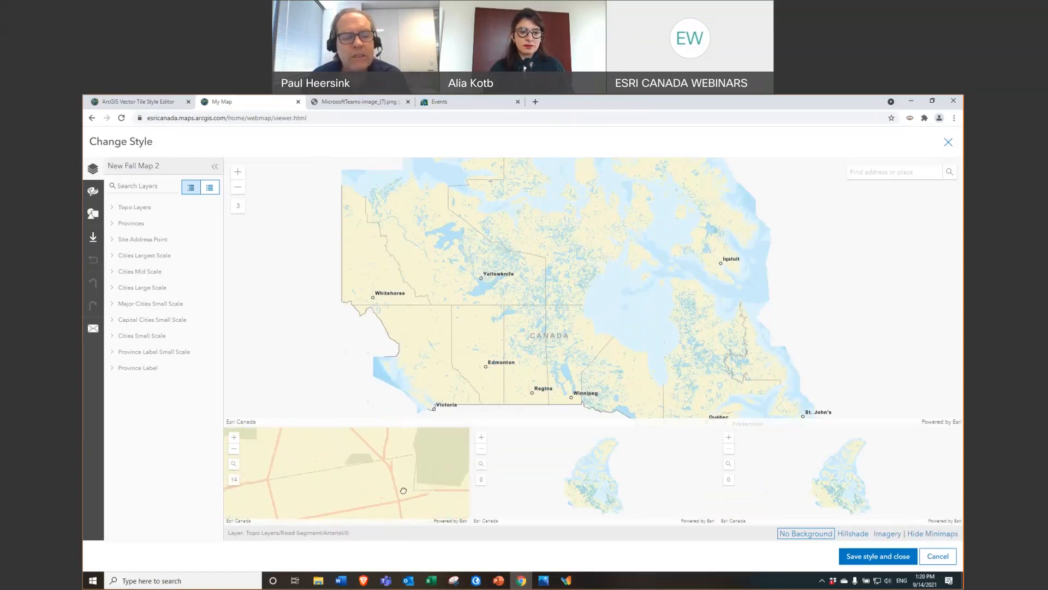
left_click_drag(430, 477, 248, 494)
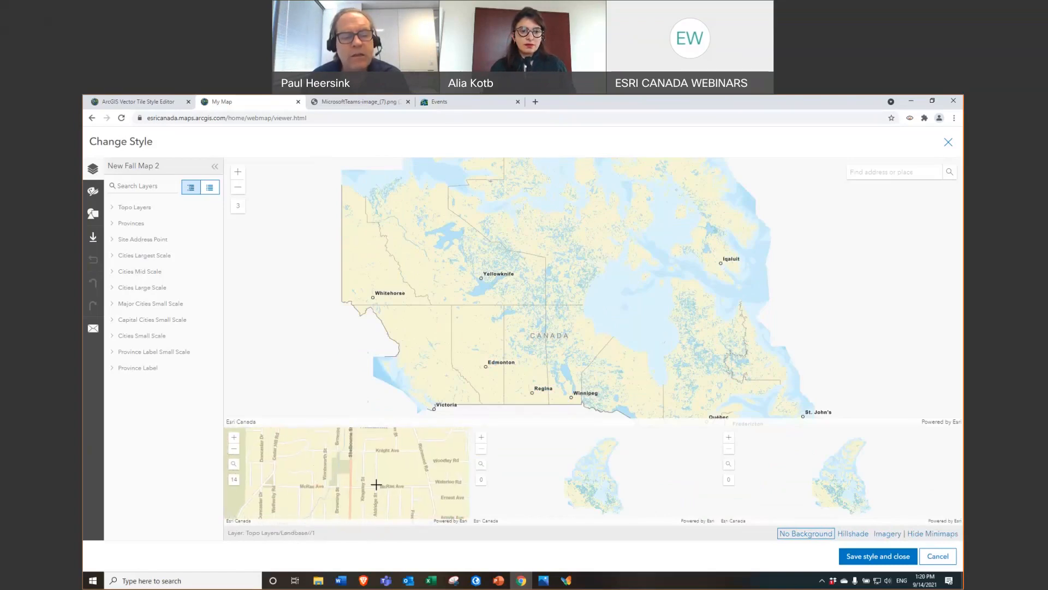
scroll(381, 479, "up", 1)
left_click_drag(329, 489, 374, 478)
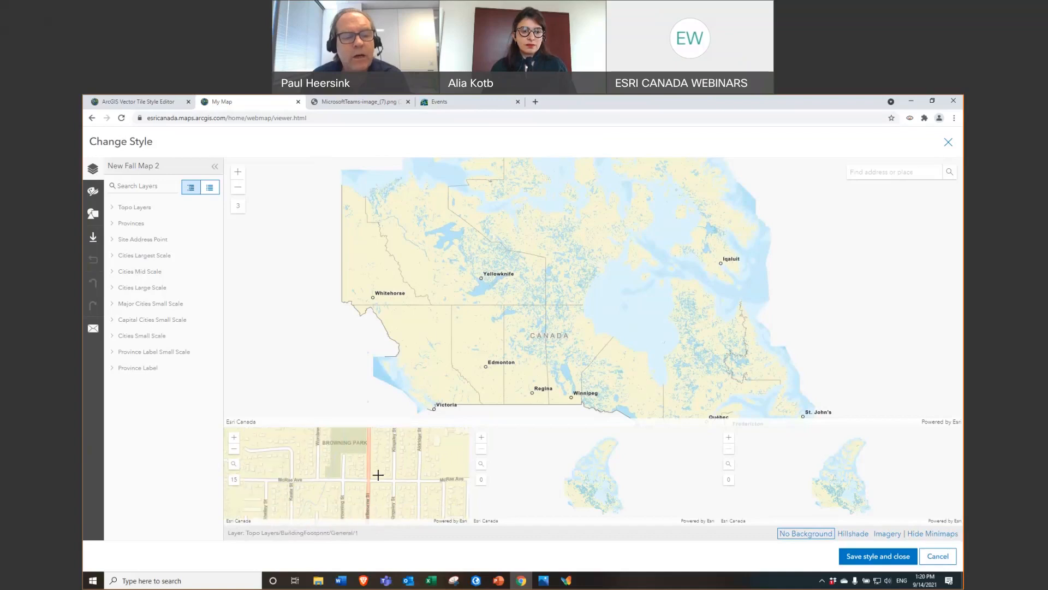
scroll(376, 477, "up", 1)
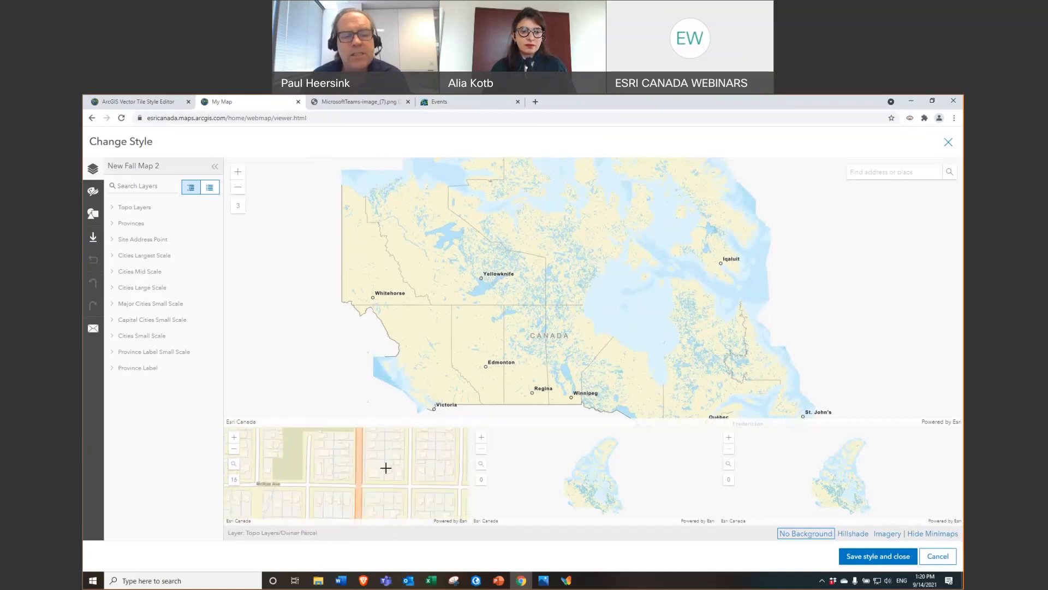
Step: Focus the second minimap on Winnipeg and its surroundings
scroll(603, 509, "up", 3)
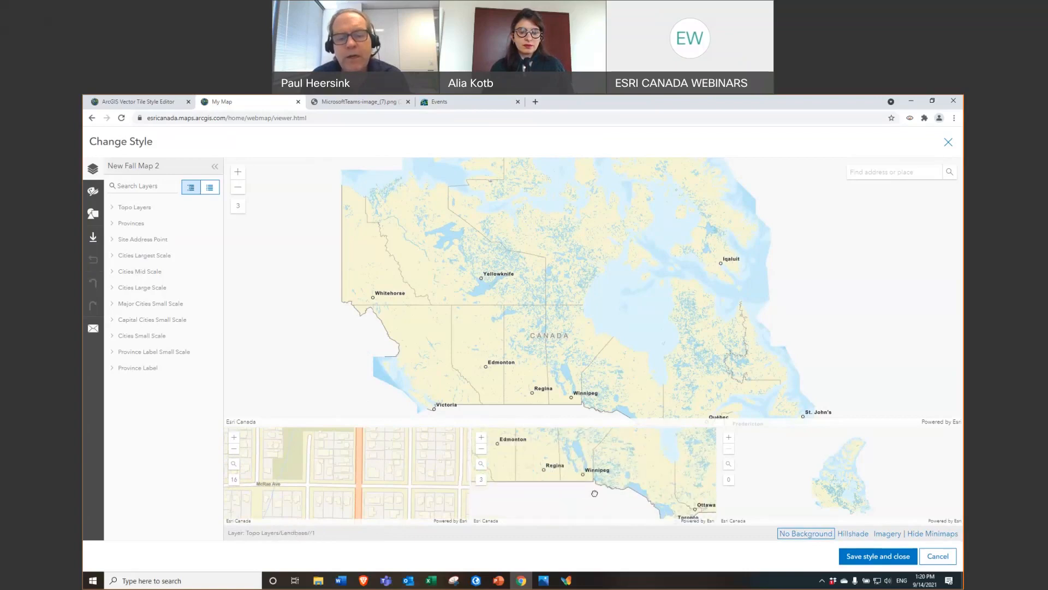
scroll(586, 465, "up", 2)
scroll(586, 465, "up", 3)
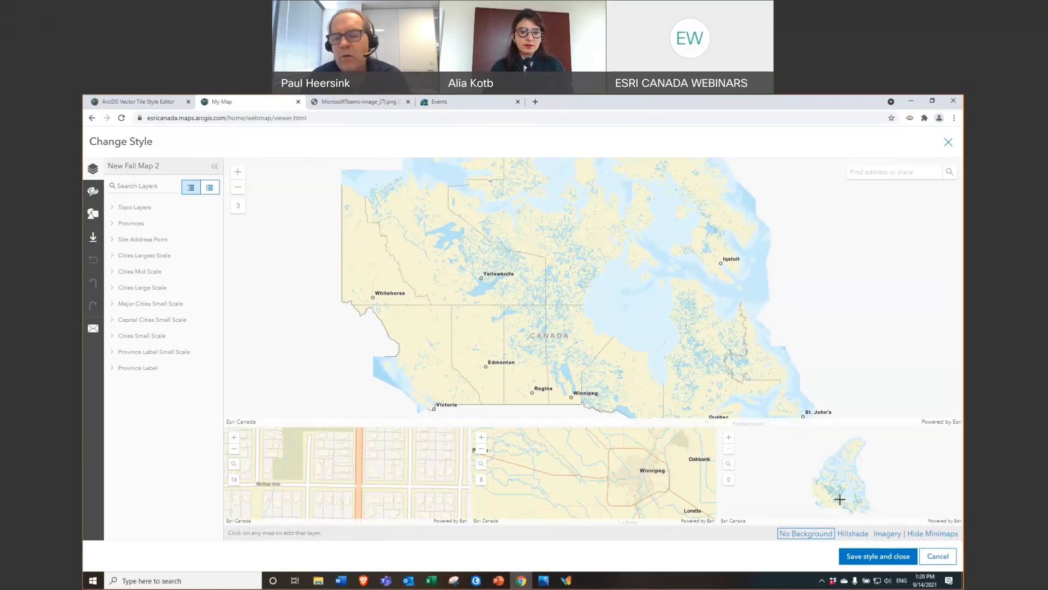
Step: Focus the third minimap on the Maritimes between Fredericton and Charlottetown, and hide the minimaps
left_click_drag(862, 520, 864, 480)
scroll(861, 480, "up", 3)
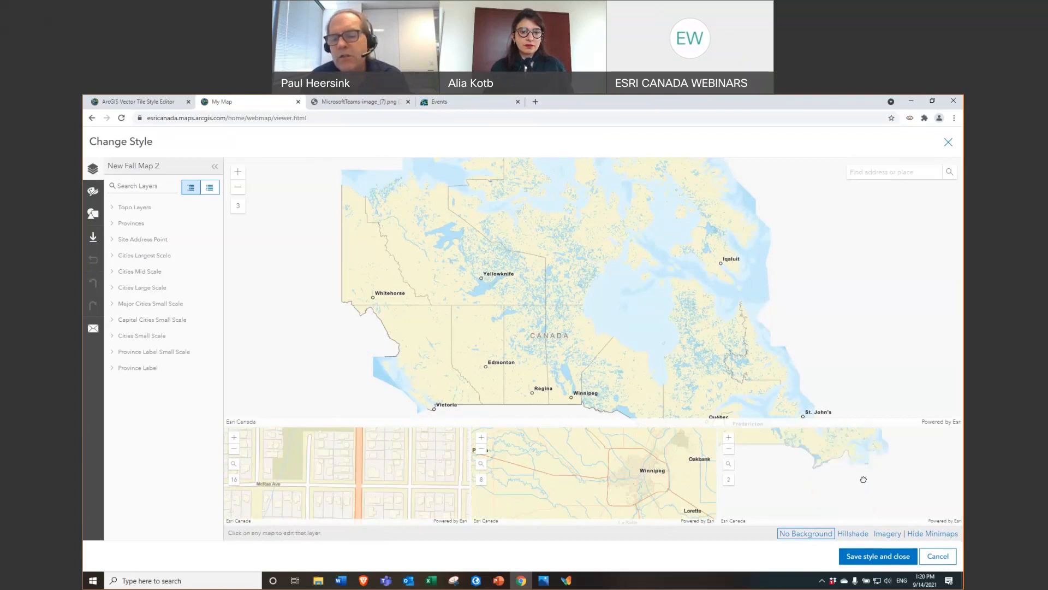
scroll(853, 479, "up", 3)
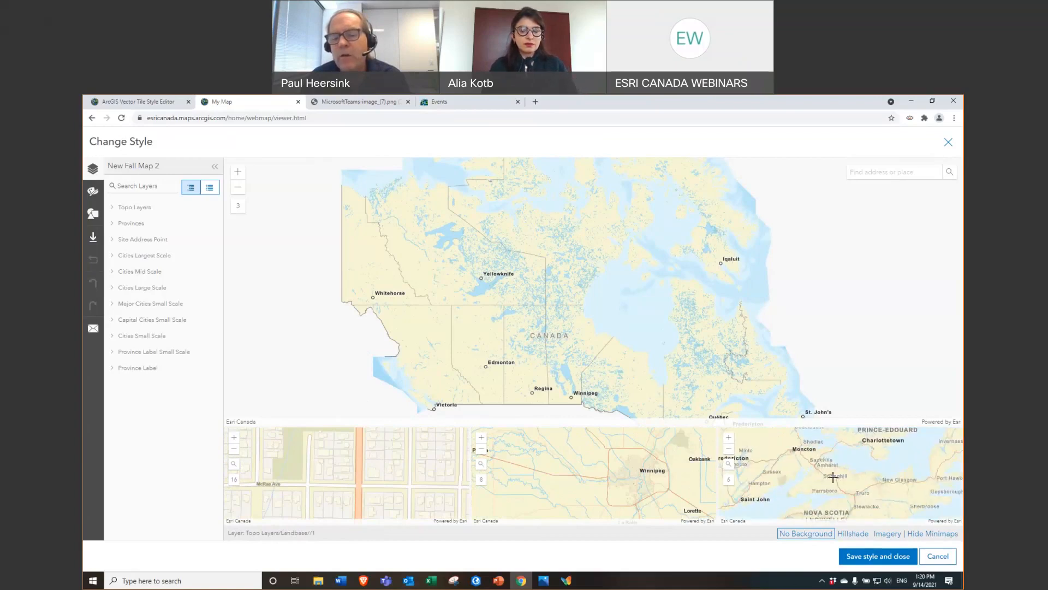
left_click_drag(792, 465, 834, 478)
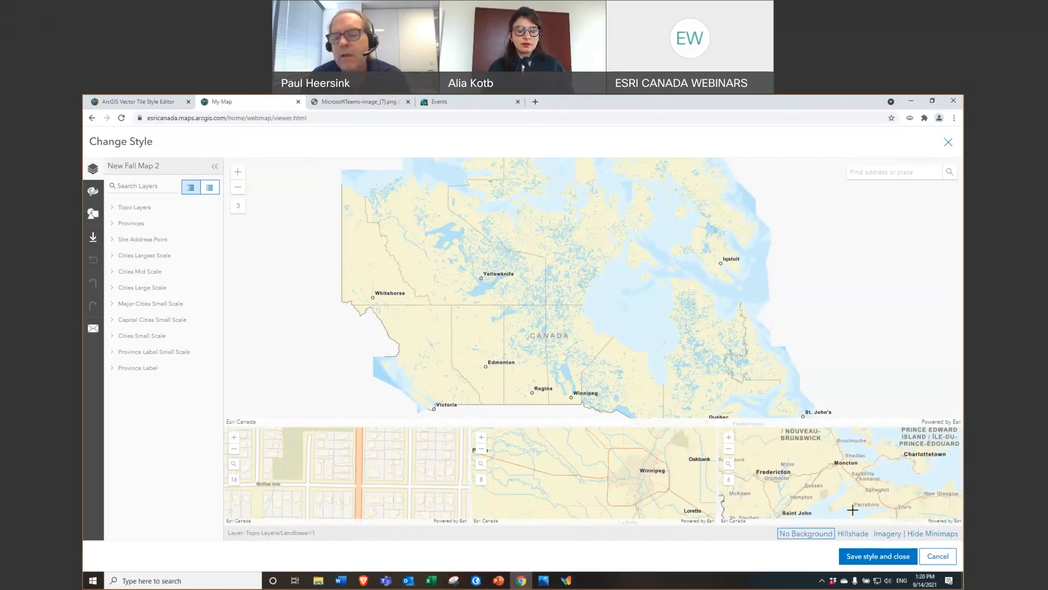
left_click(932, 537)
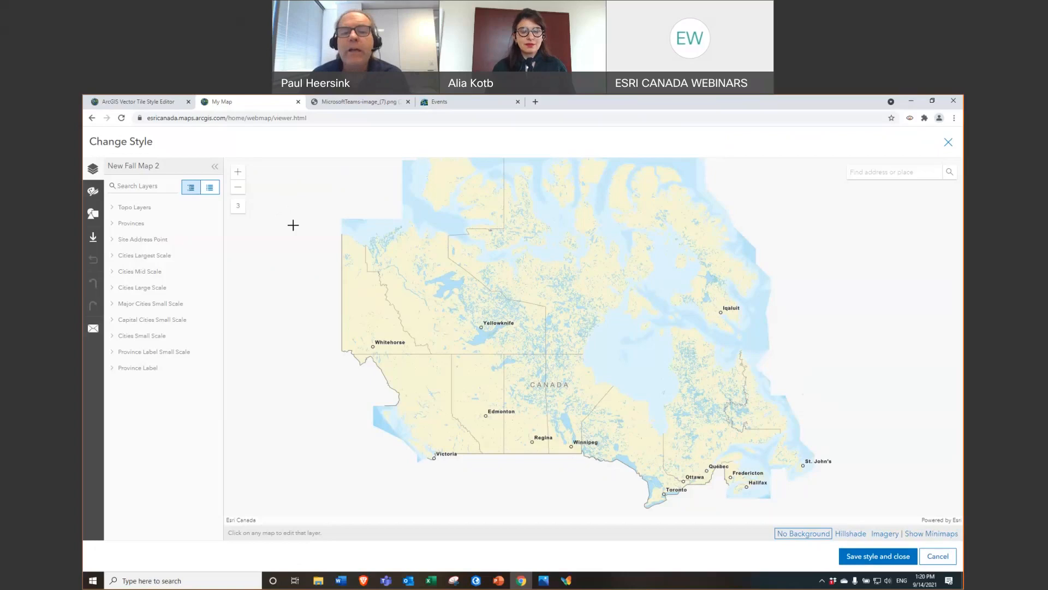
Step: Open the properties of the Topo Layers/Landbase//1 fill from the map and switch its visibility off and back on
left_click_drag(308, 218, 328, 267)
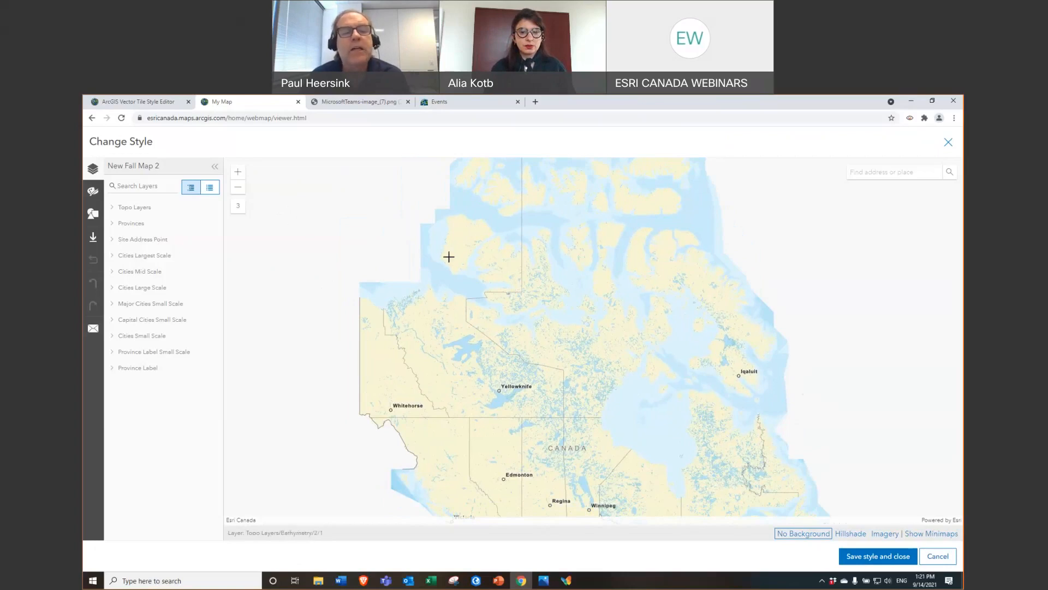
left_click(663, 200)
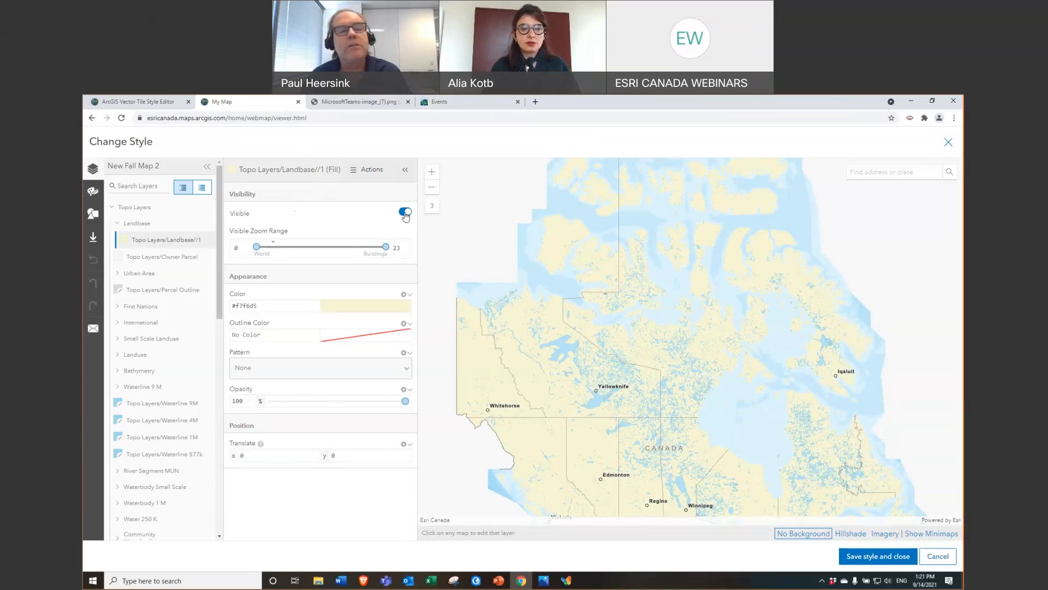
left_click(405, 214)
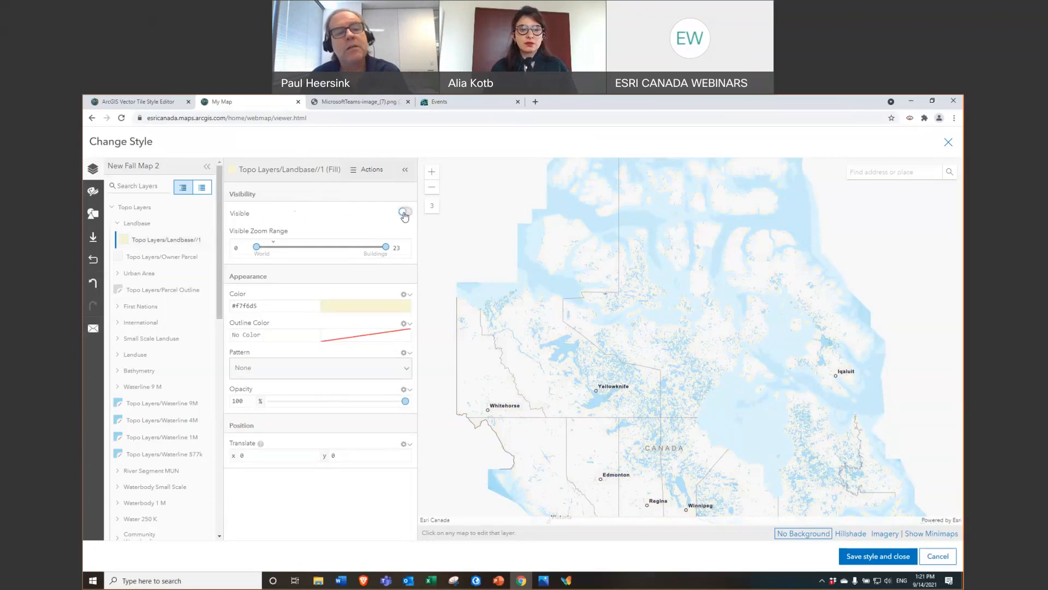
left_click(407, 215)
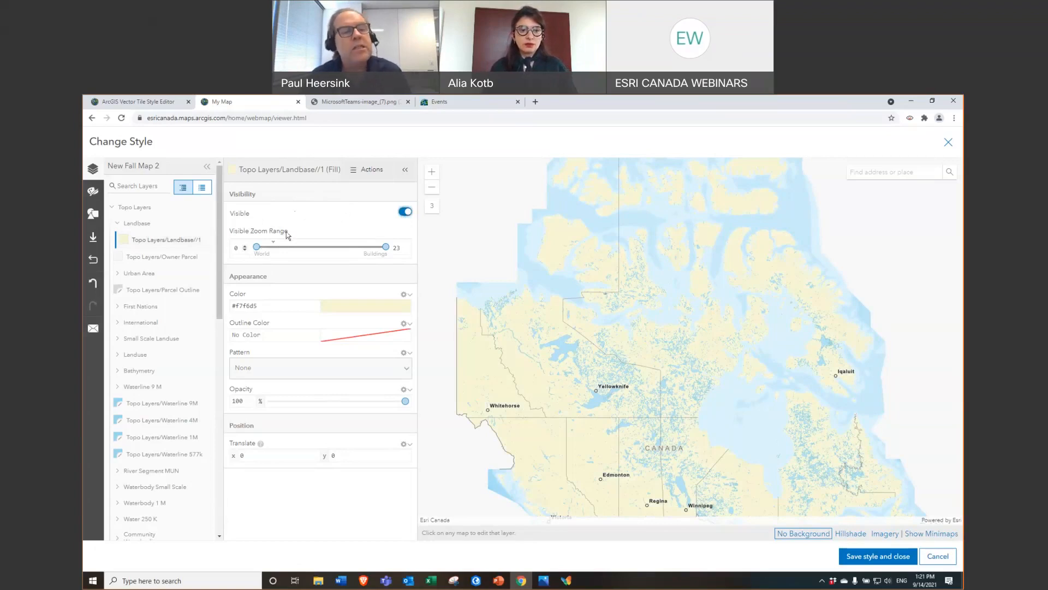
key("ctrl")
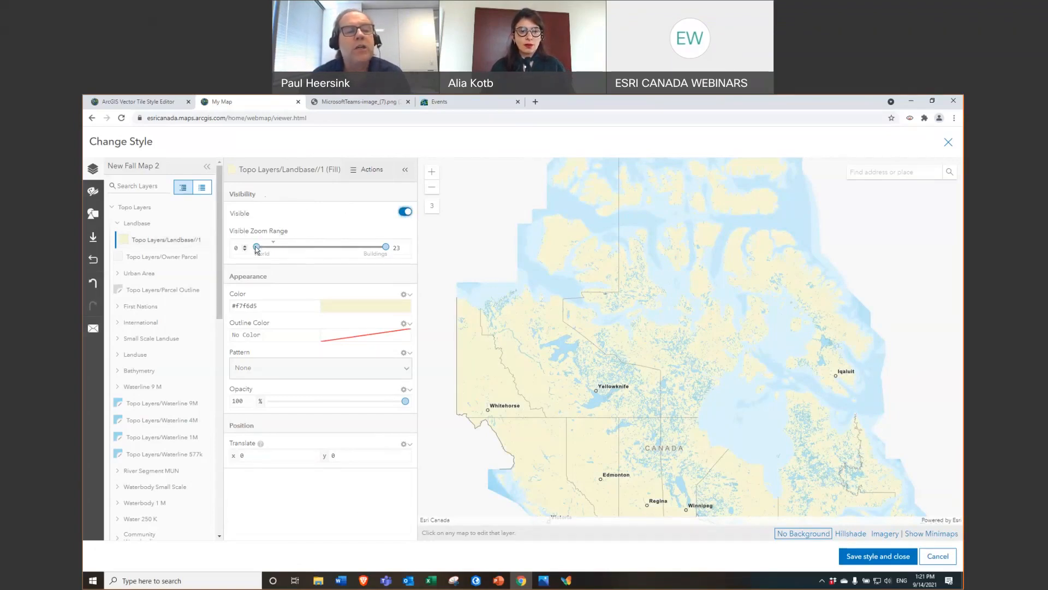
Step: Try a minimum visible zoom of 14 for the Landbase fill while viewing the map at zoom level 0, and restore the minimum to 0
left_click(433, 191)
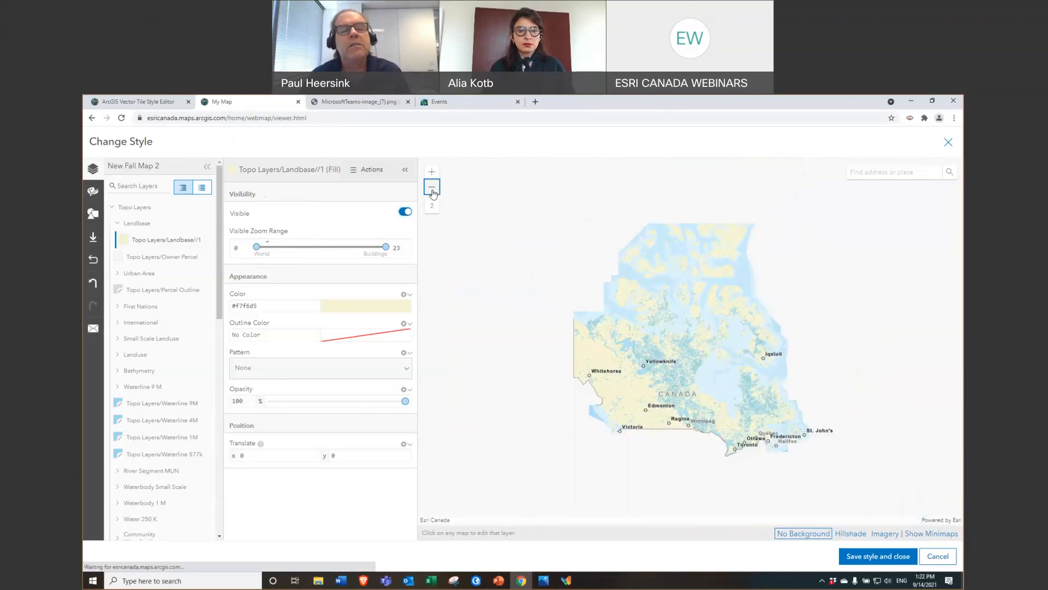
left_click(432, 187)
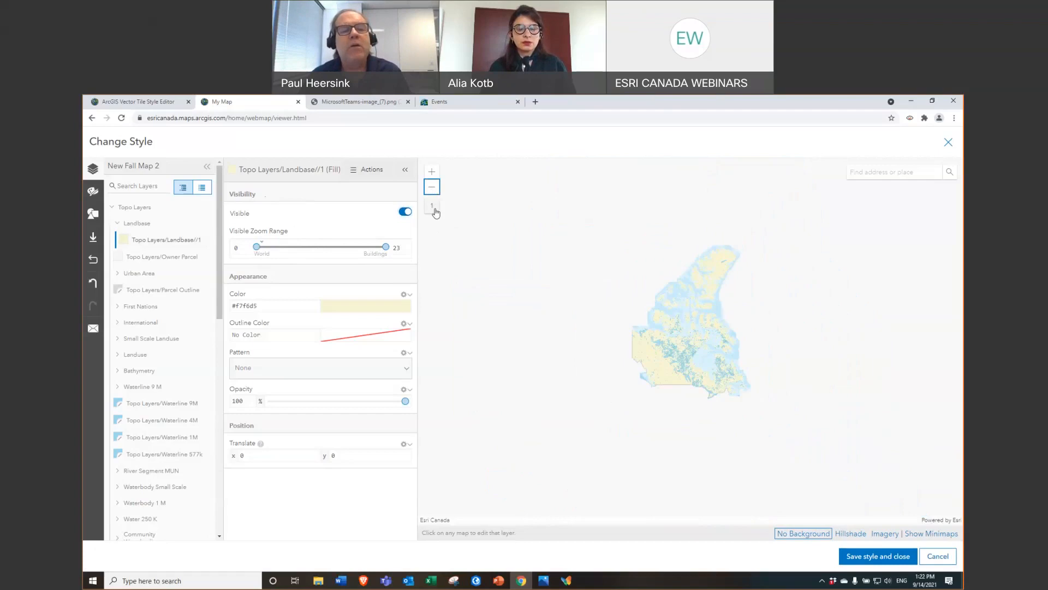
left_click(431, 187)
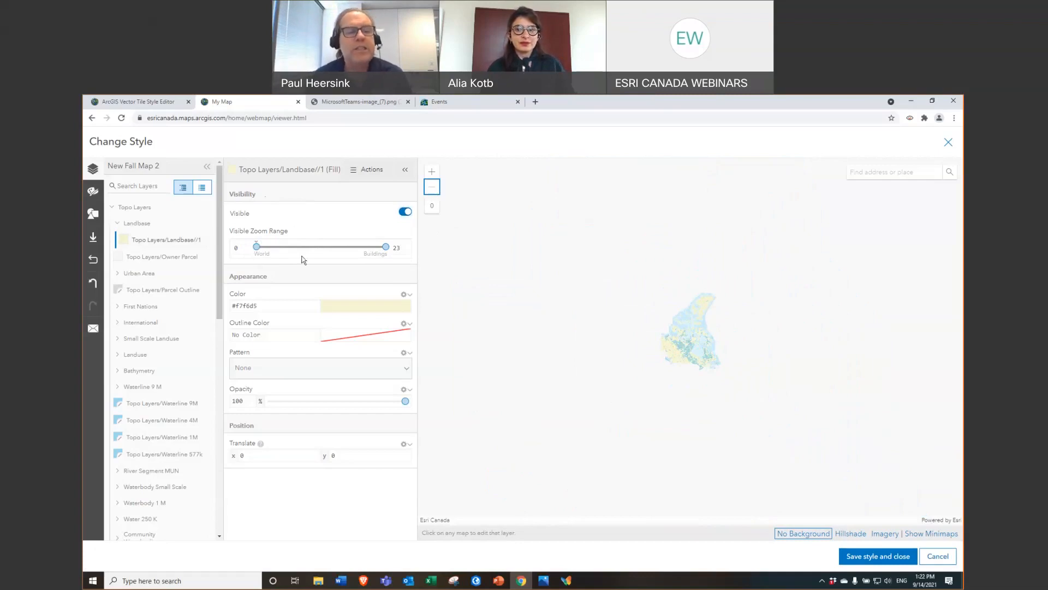
left_click_drag(256, 251, 335, 257)
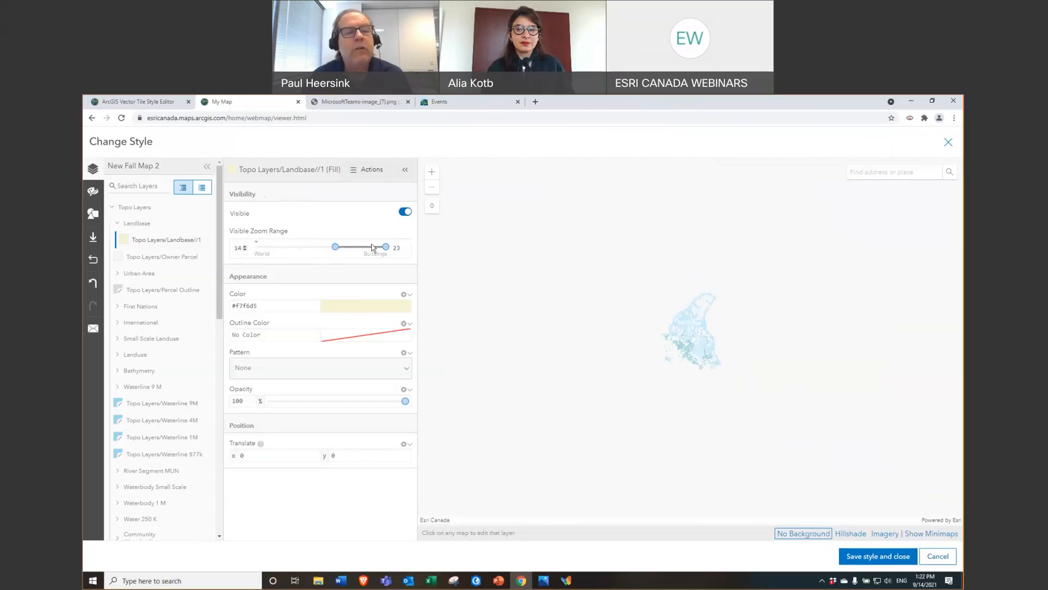
left_click_drag(335, 247, 256, 252)
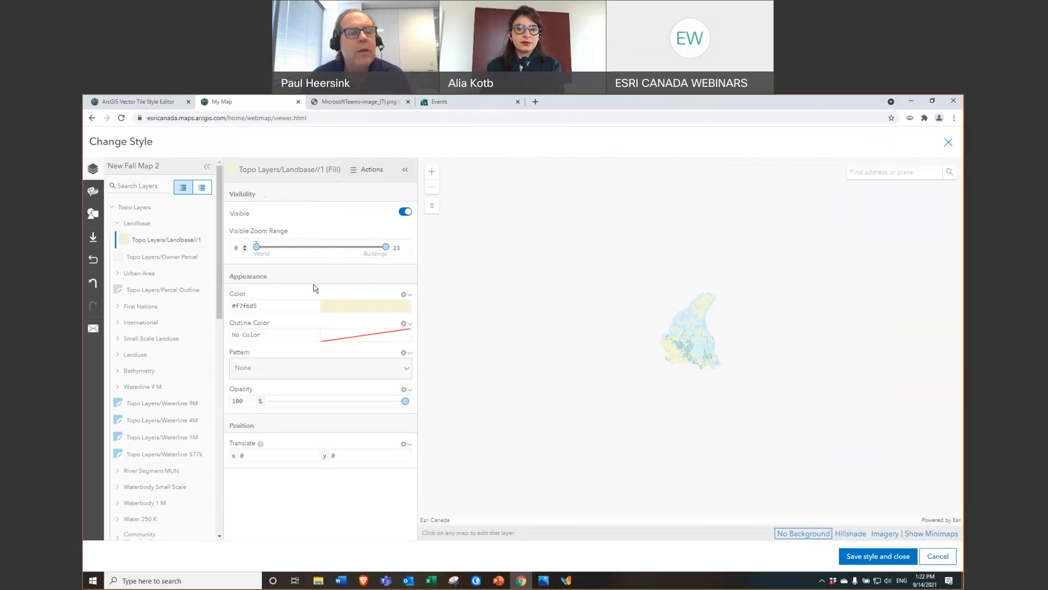
Step: Try bright yellow #fff802 and semi-transparent magenta rgba(193,26,193,0.45) as the Topo Layers/Landbase//1 fill colour, and cancel the colour change
left_click(250, 296)
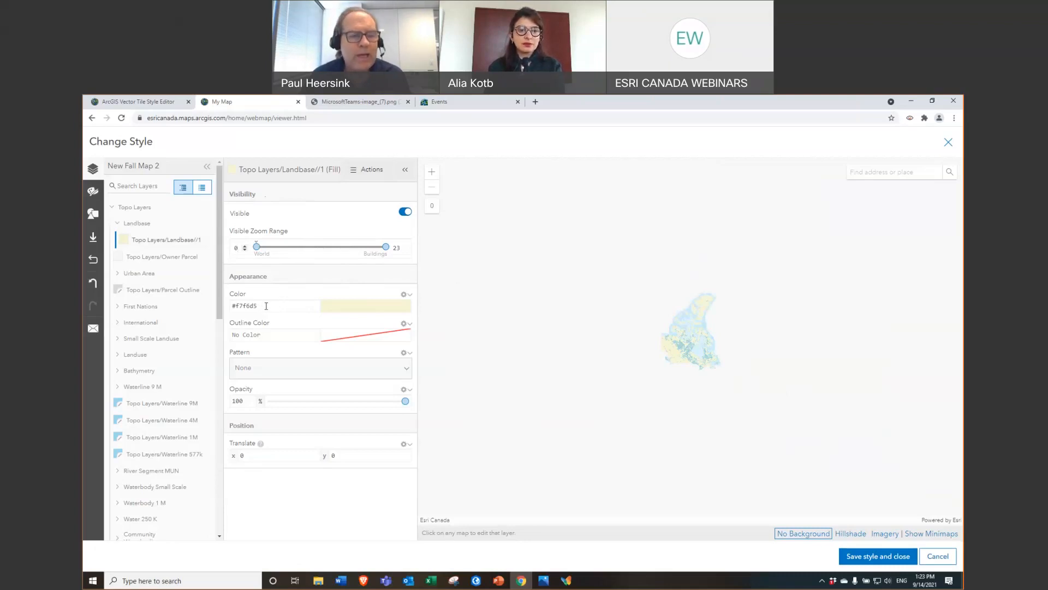
left_click(378, 311)
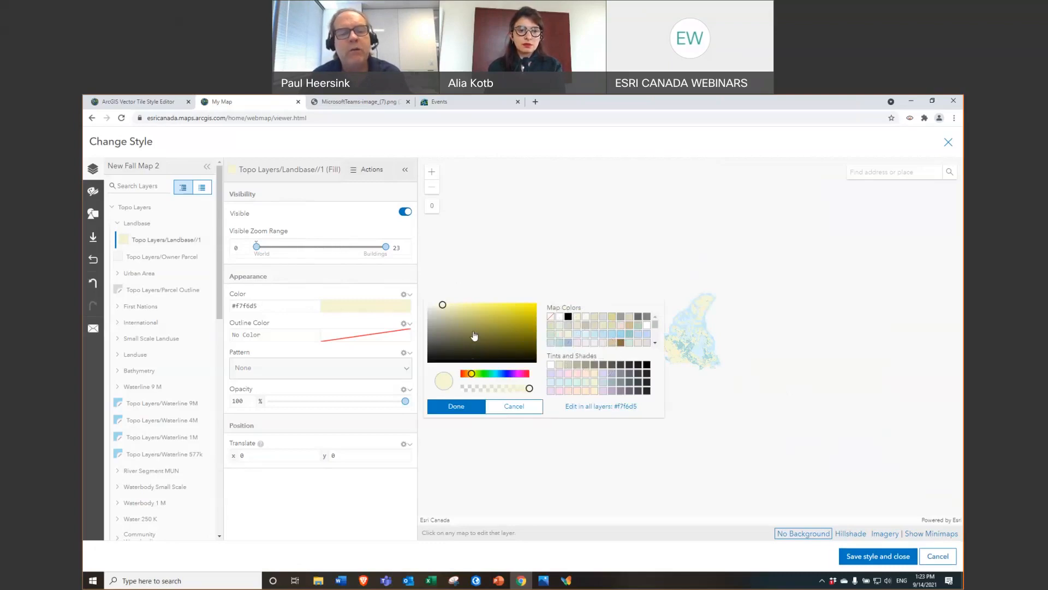
key("ctrl")
key("ctrl")
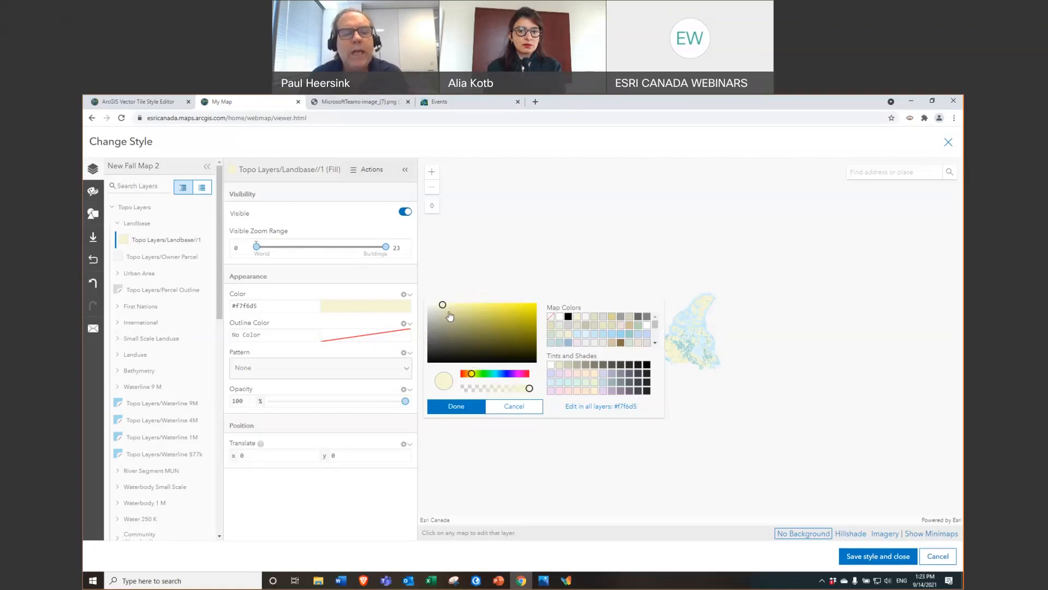
left_click_drag(443, 307, 535, 307)
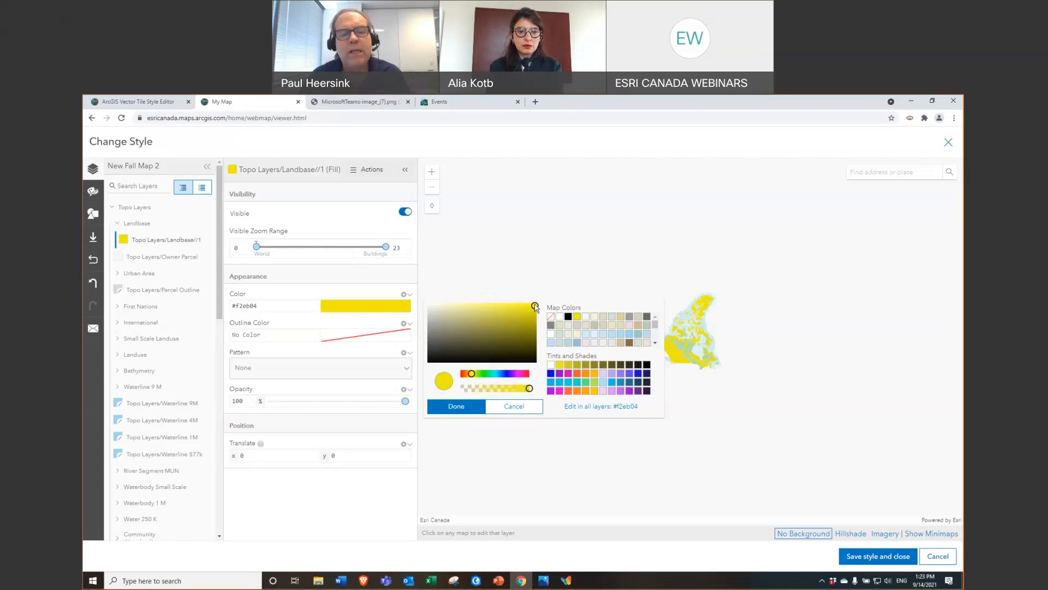
mouse_move(535, 307)
left_mouse_down()
mouse_move(508, 340)
mouse_move(536, 303)
left_mouse_up()
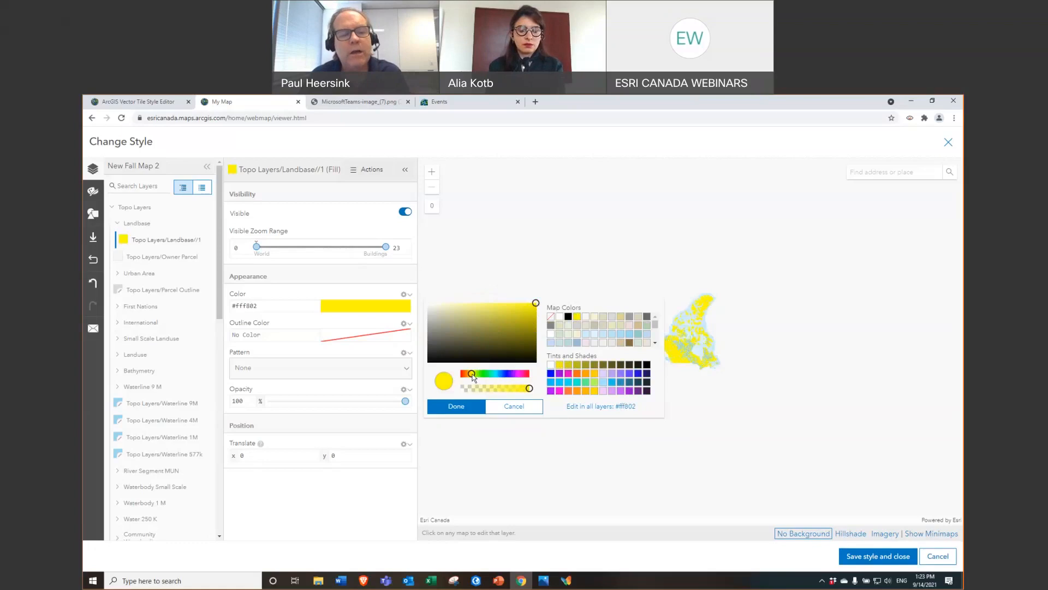
left_click_drag(478, 377, 516, 392)
left_click(522, 317)
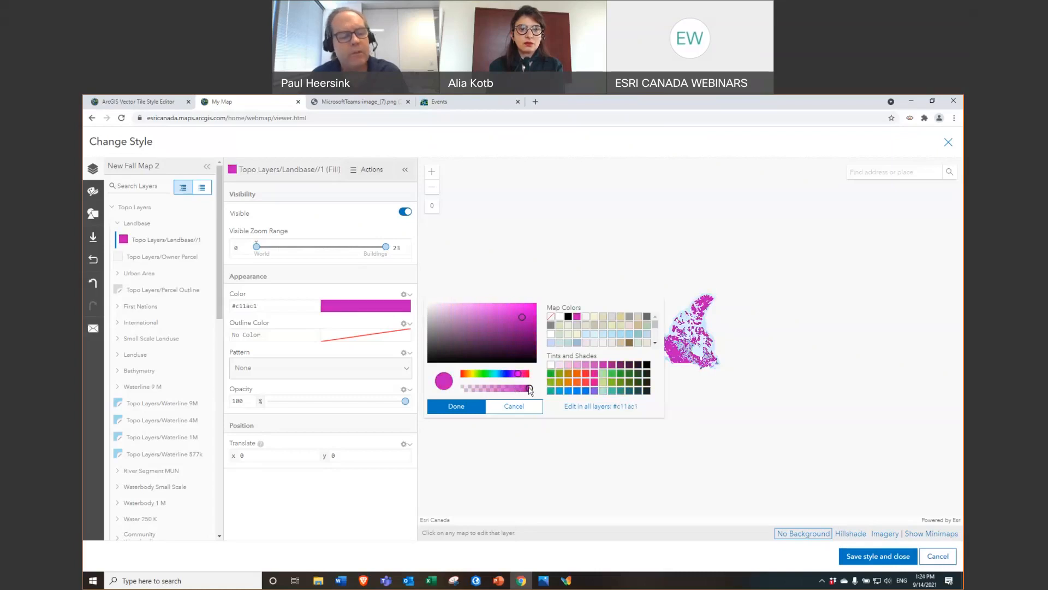
mouse_move(529, 388)
left_mouse_down()
mouse_move(491, 389)
mouse_move(539, 396)
left_mouse_up()
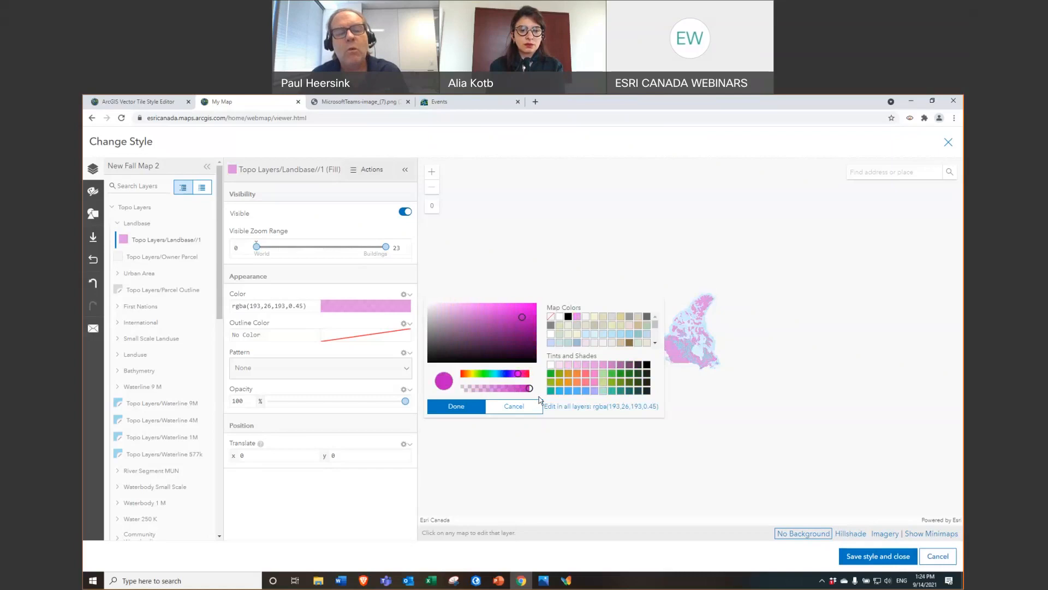
left_click(513, 406)
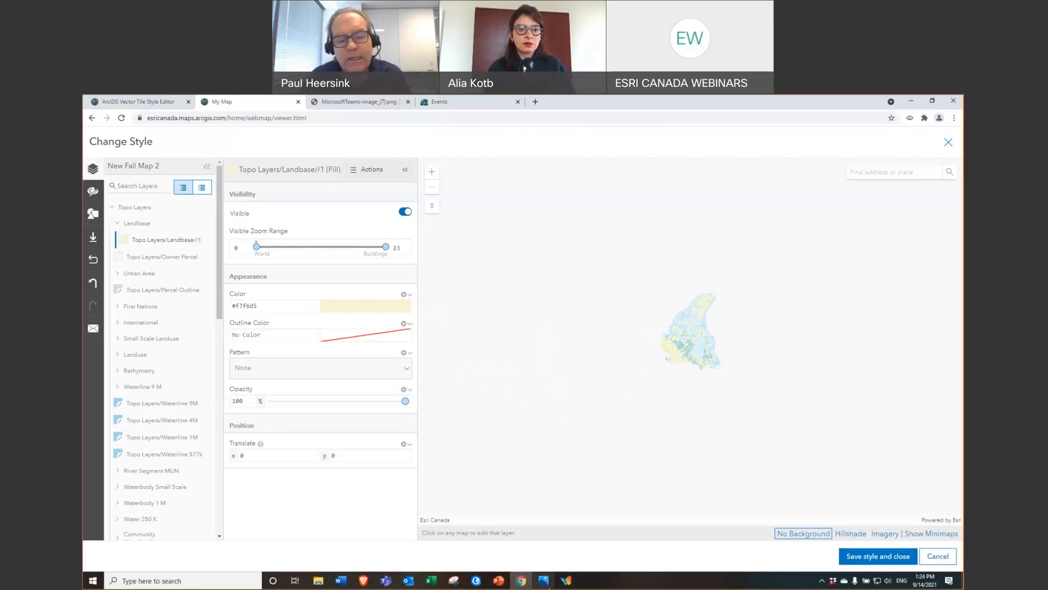
Step: Switch to the fall landscape photo, bring up the GetColor! picker and sample a colour from the autumn trees
left_click(543, 583)
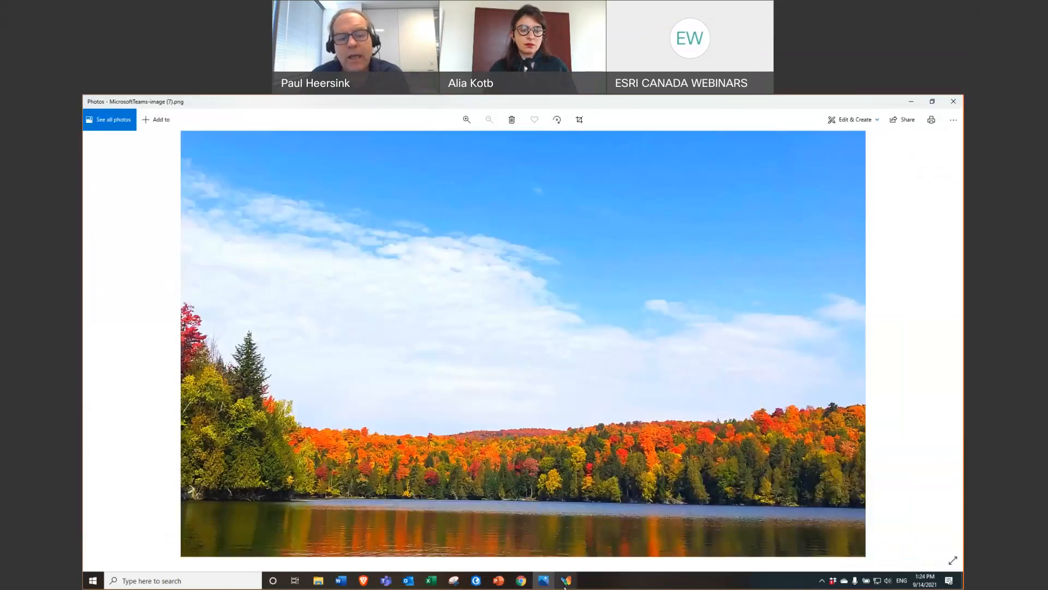
left_click(566, 582)
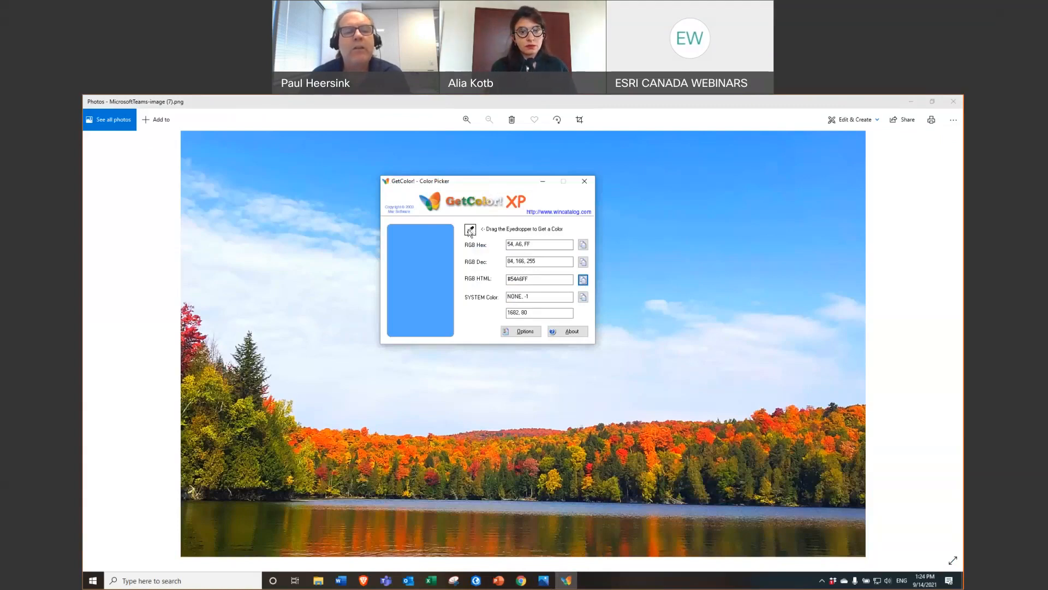
left_click_drag(470, 231, 525, 314)
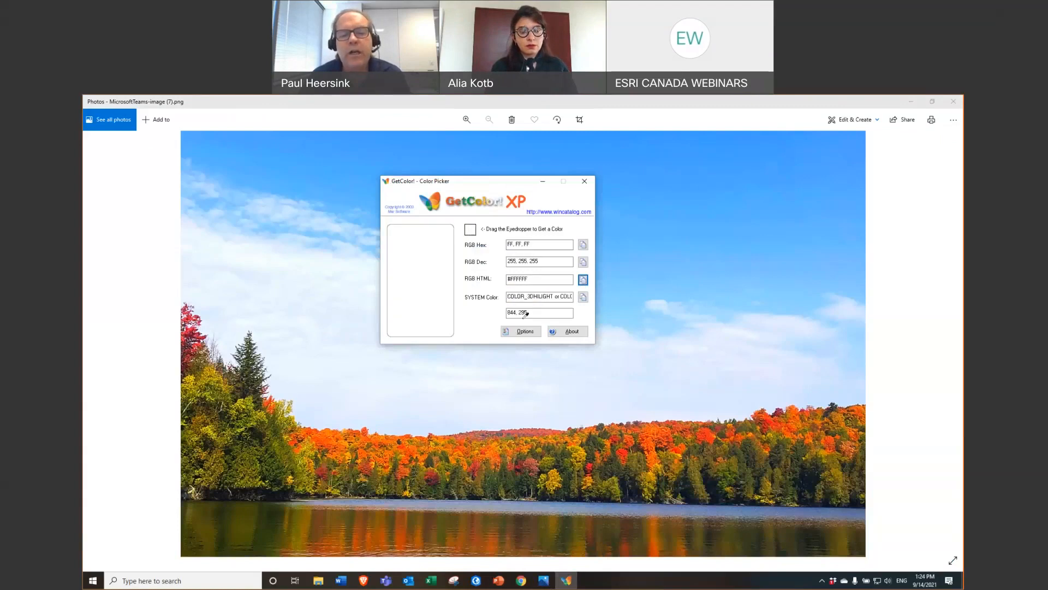
left_click_drag(607, 403, 655, 452)
left_click_drag(517, 452, 583, 453)
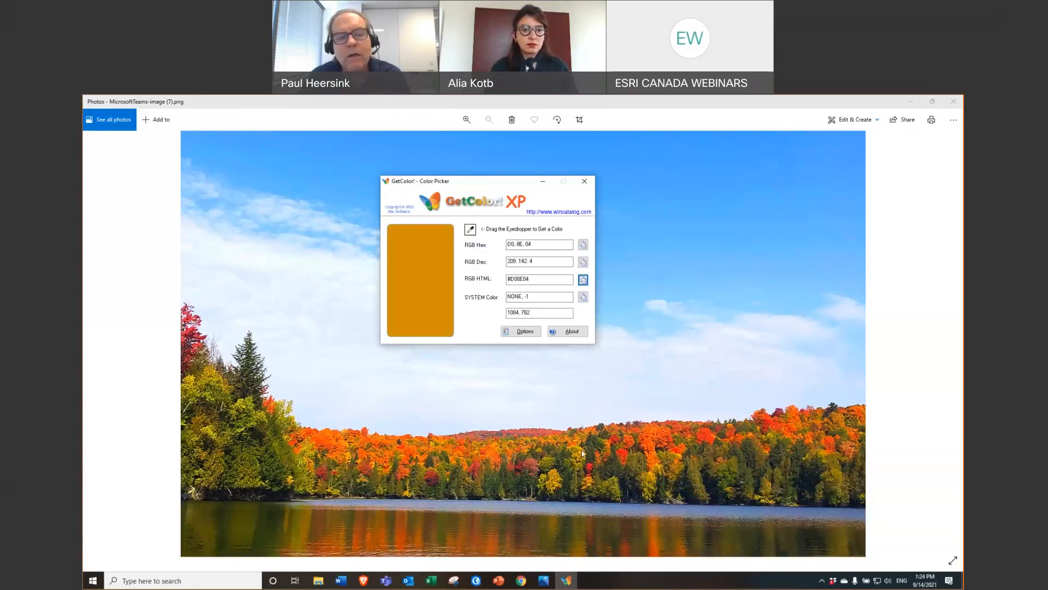
Step: Sample an orange from the autumn trees in the photo and copy its HTML colour code, #FDAA01
left_click_drag(471, 230, 350, 453)
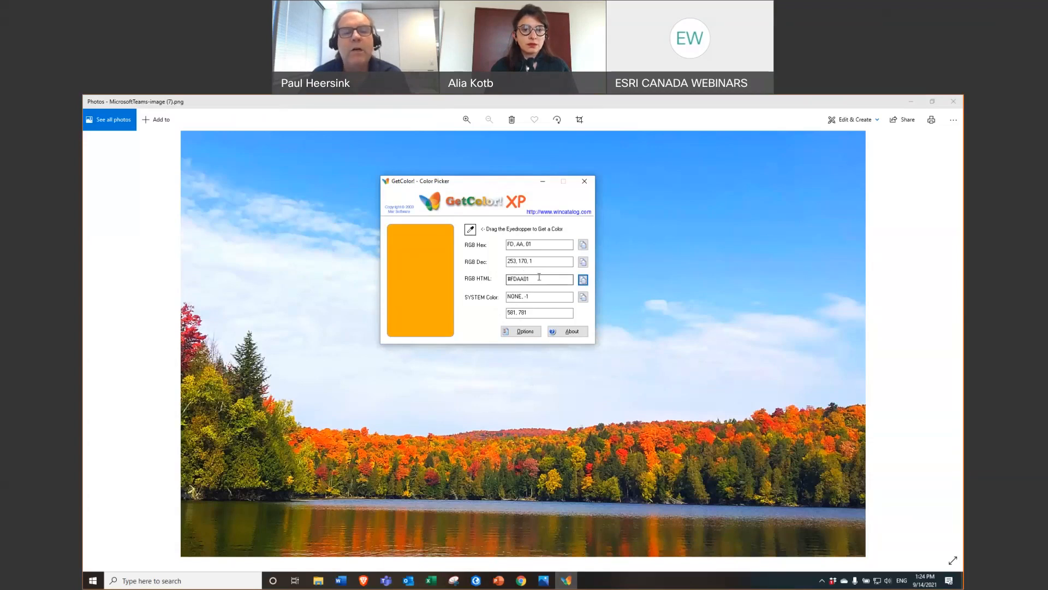
left_click_drag(532, 279, 469, 293)
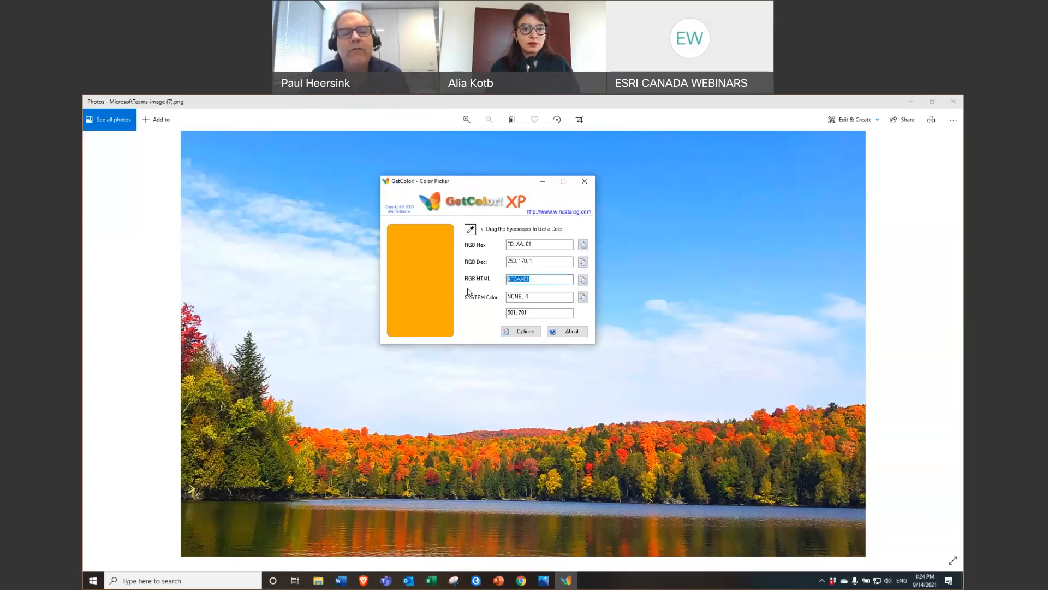
left_click(584, 280)
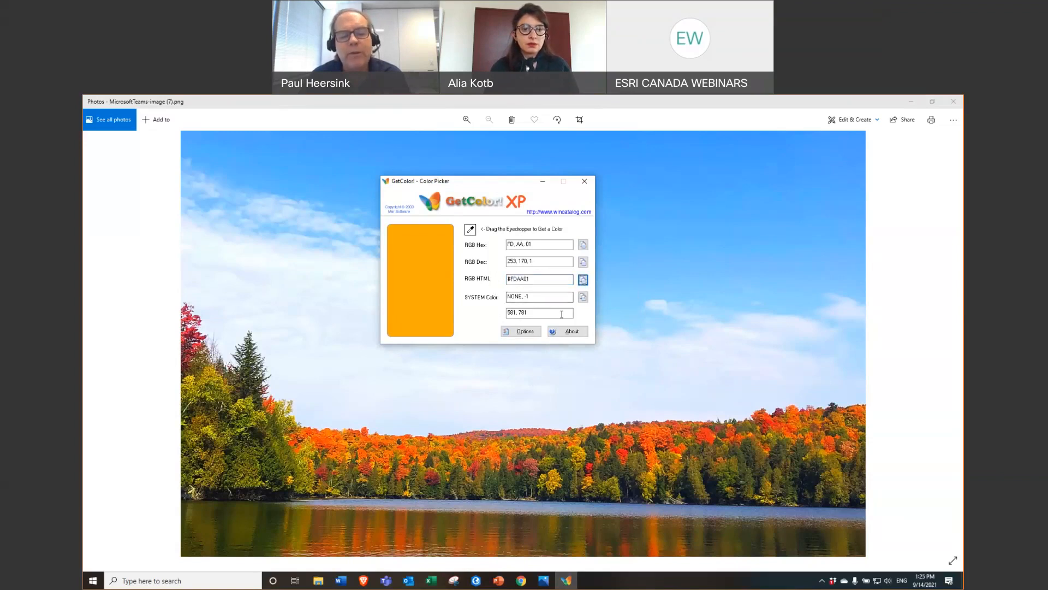
Step: Return to the map style editor in the browser and set the Topo Layers/Landbase//1 fill colour to #fdaa01
left_click(521, 580)
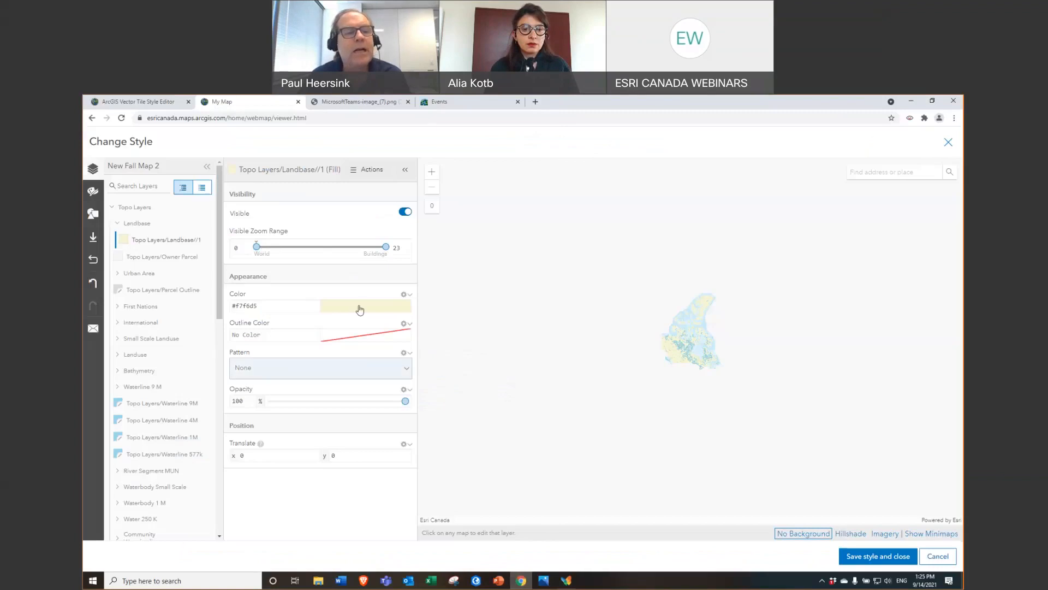
left_click_drag(262, 305, 167, 311)
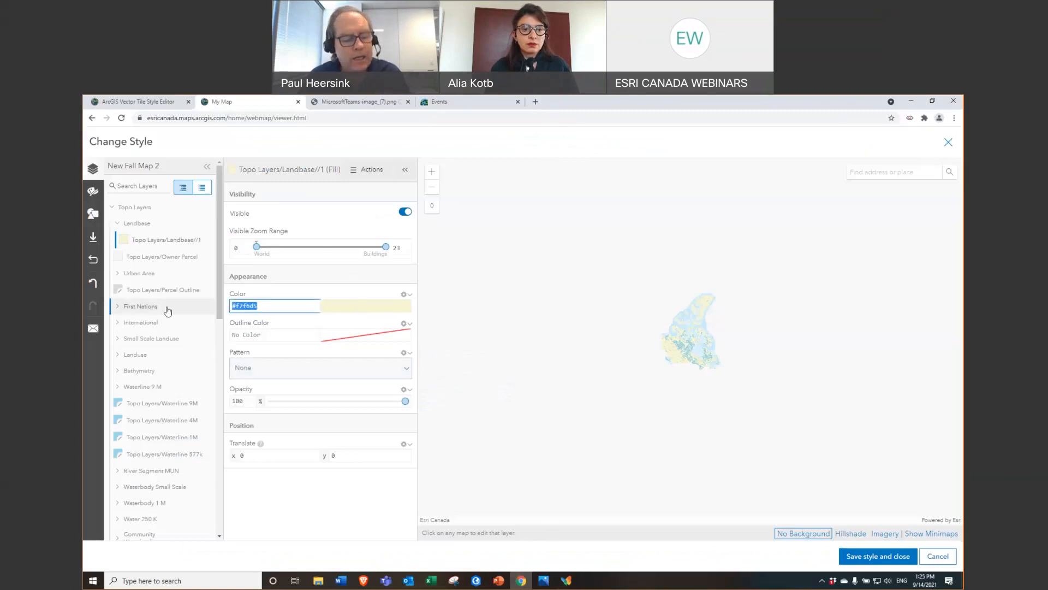
key("ctrl+v")
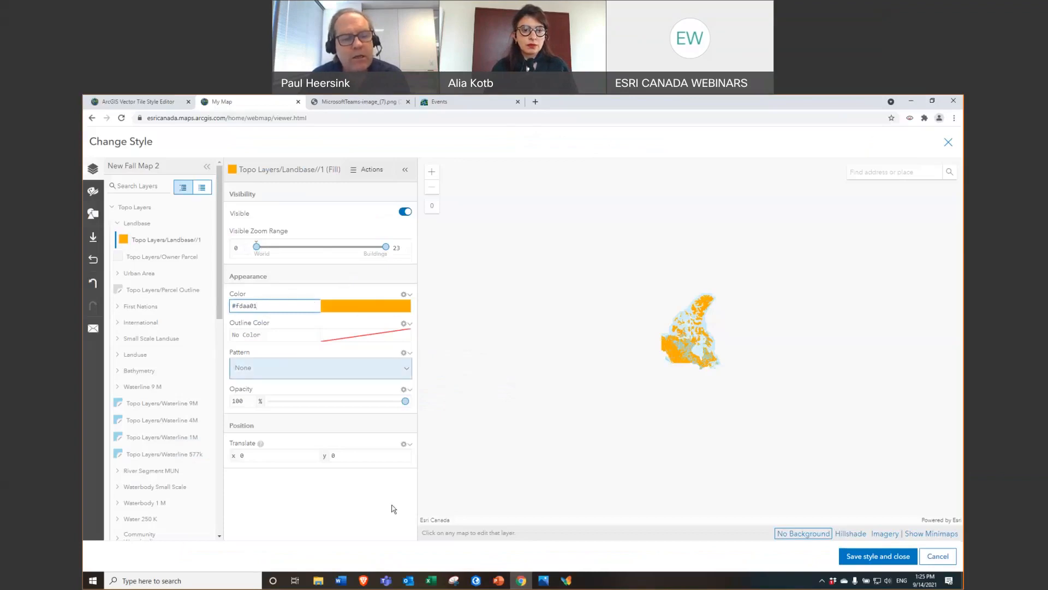
Step: Make the Landbase fill colour vary by zoom level and set the zoom 18 stop to purple #b631de
left_click(412, 298)
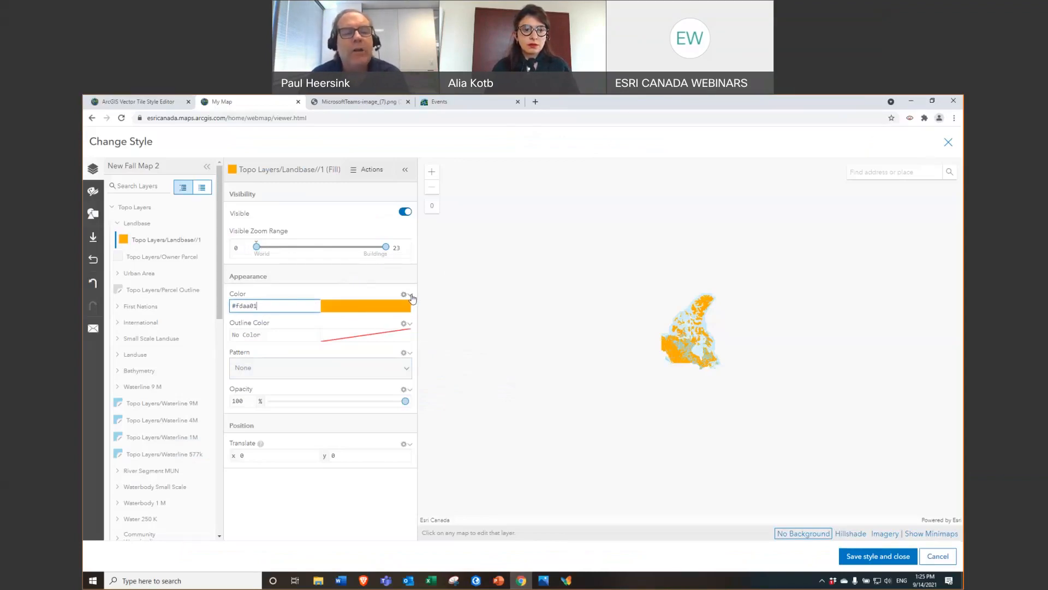
left_click(412, 297)
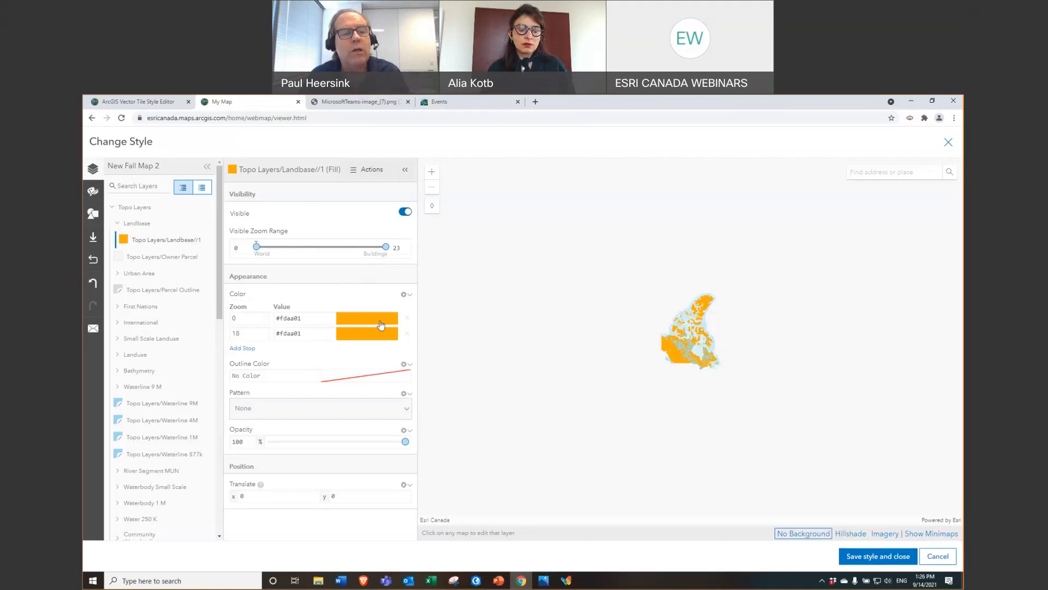
left_click(354, 336)
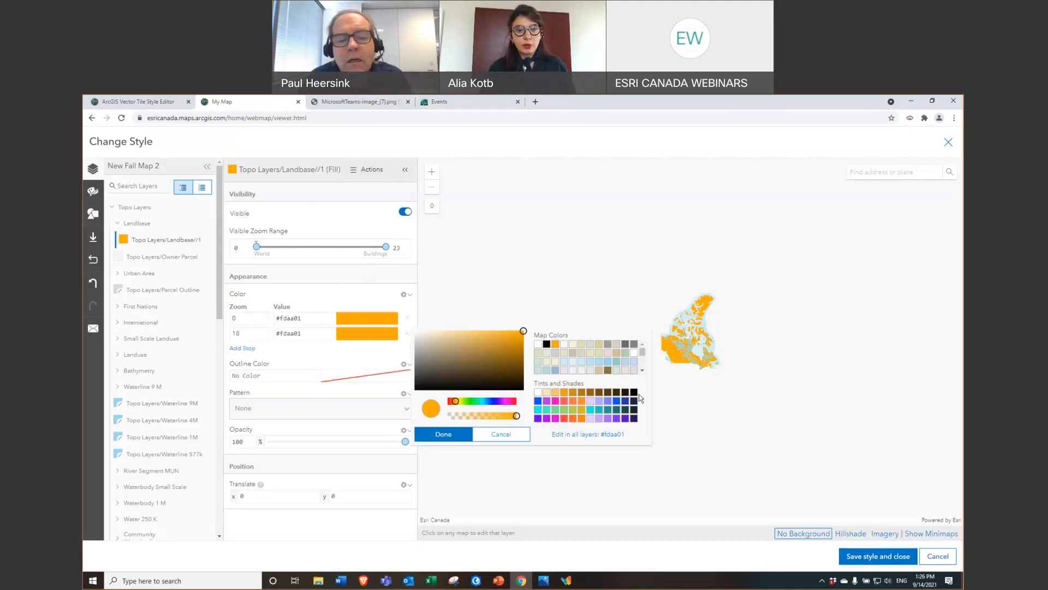
left_click(547, 403)
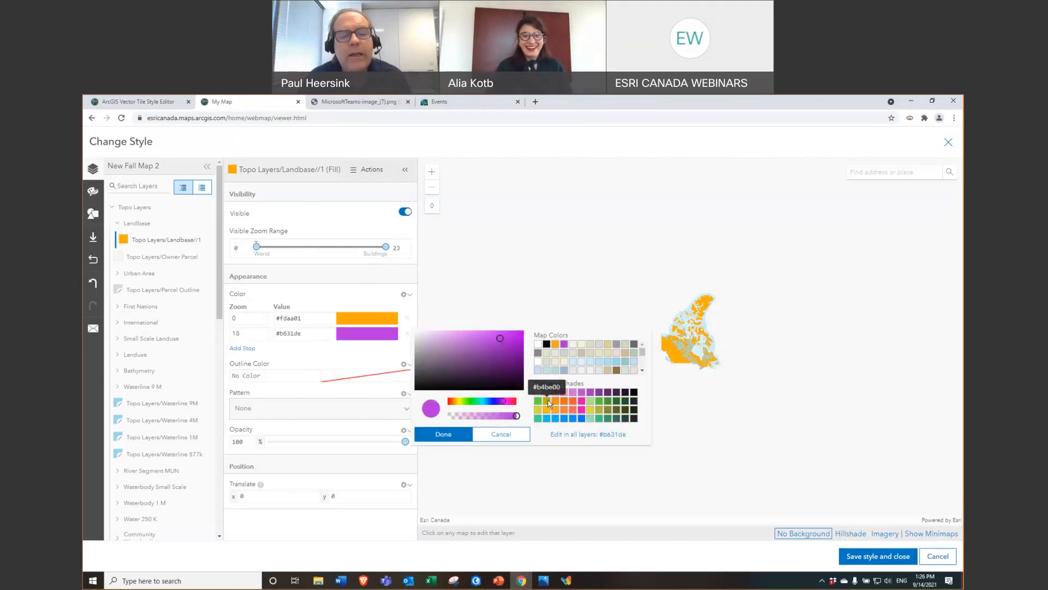
left_click(449, 435)
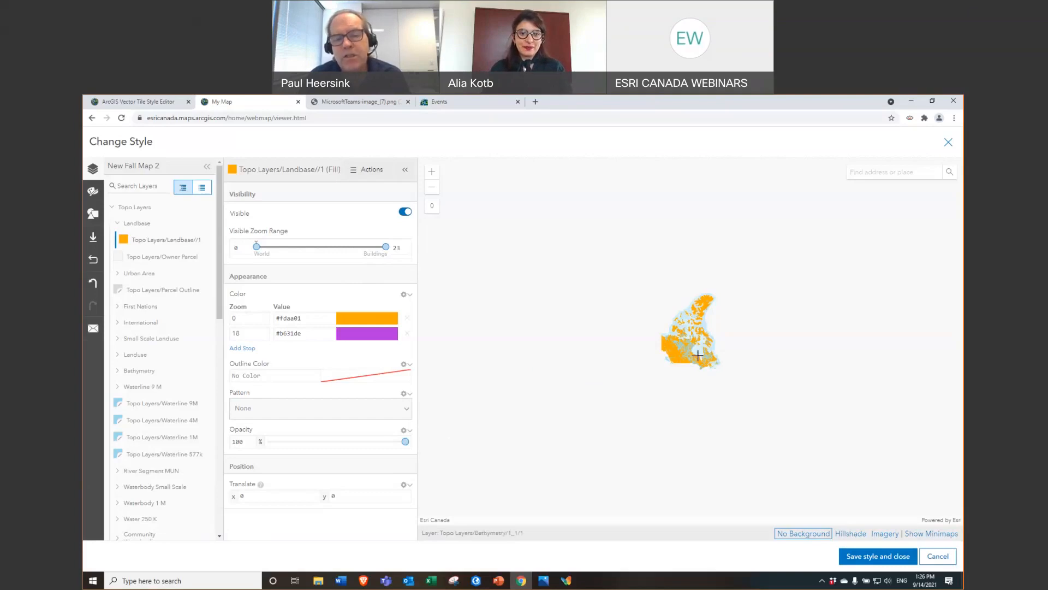
Step: Examine how the Landbase fill colour changes across the map's zoom levels from 0 to 21
scroll(686, 357, "up", 1)
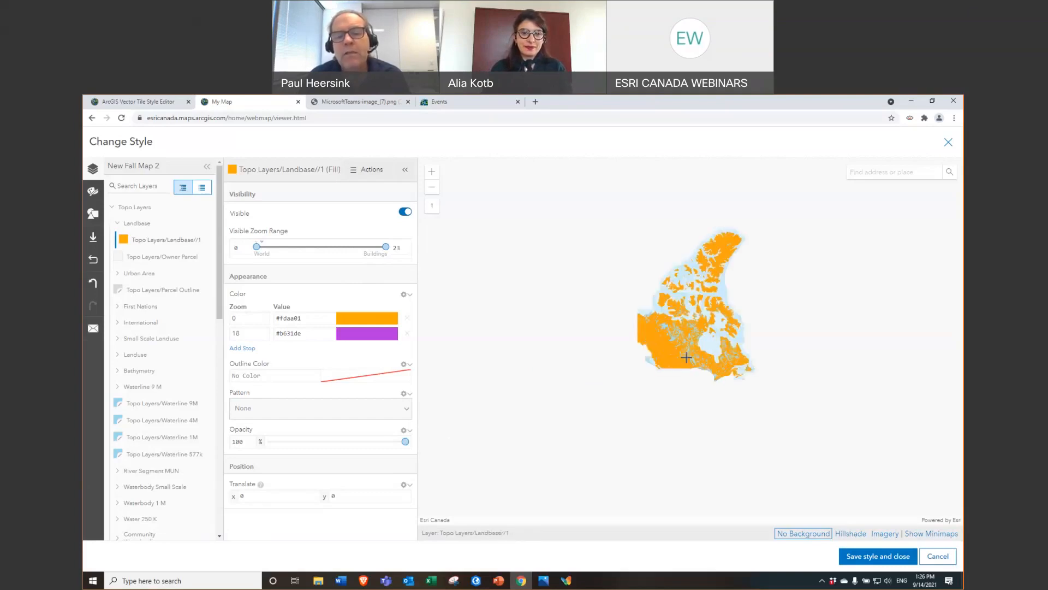
scroll(686, 357, "up", 1)
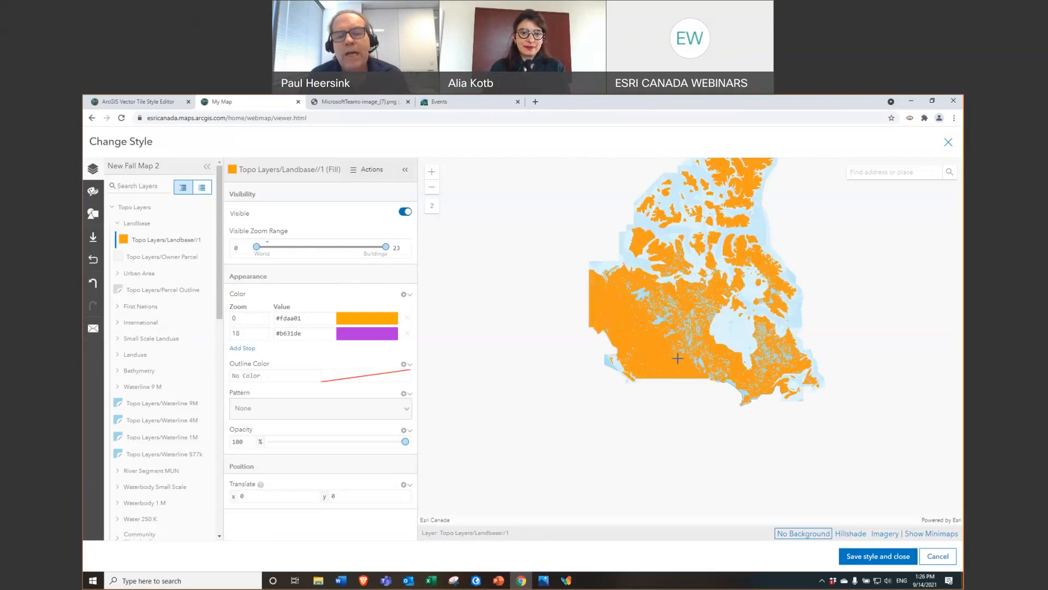
scroll(678, 358, "up", 1)
scroll(636, 385, "up", 1)
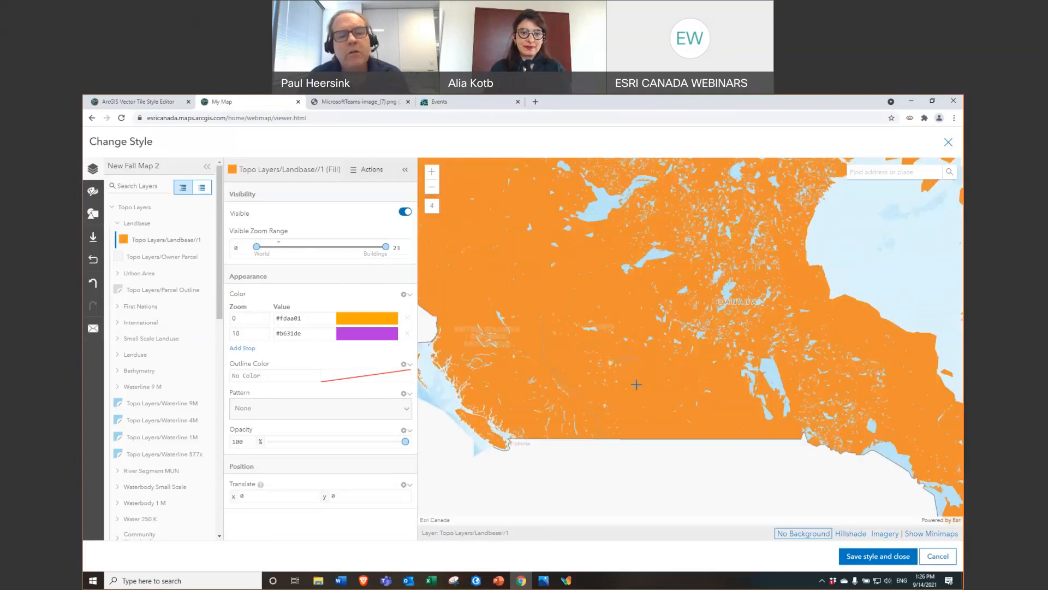
scroll(636, 384, "up", 1)
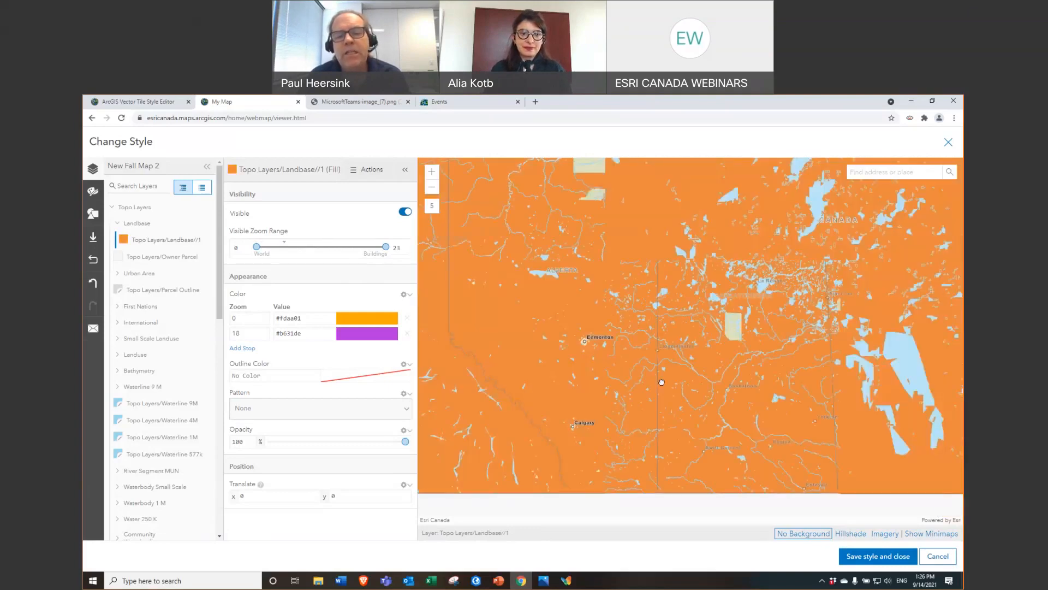
scroll(661, 382, "up", 2)
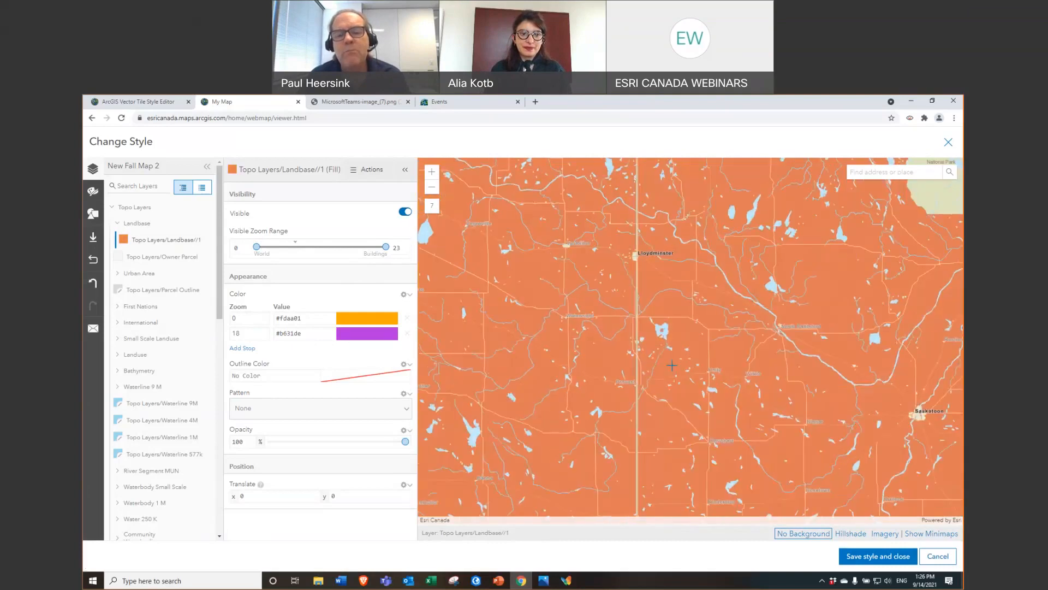
scroll(672, 365, "up", 2)
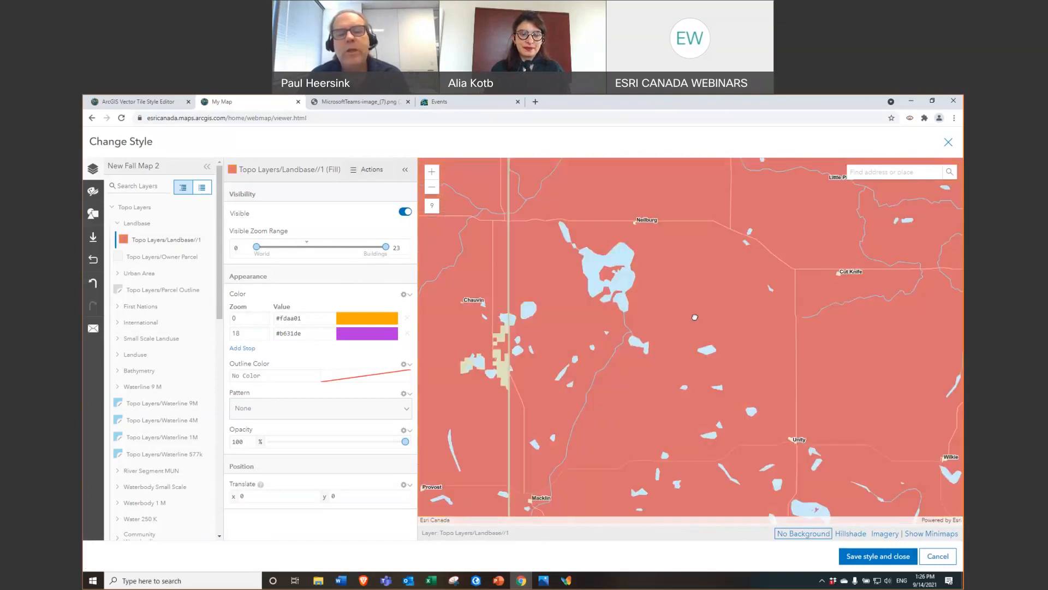
scroll(694, 317, "up", 2)
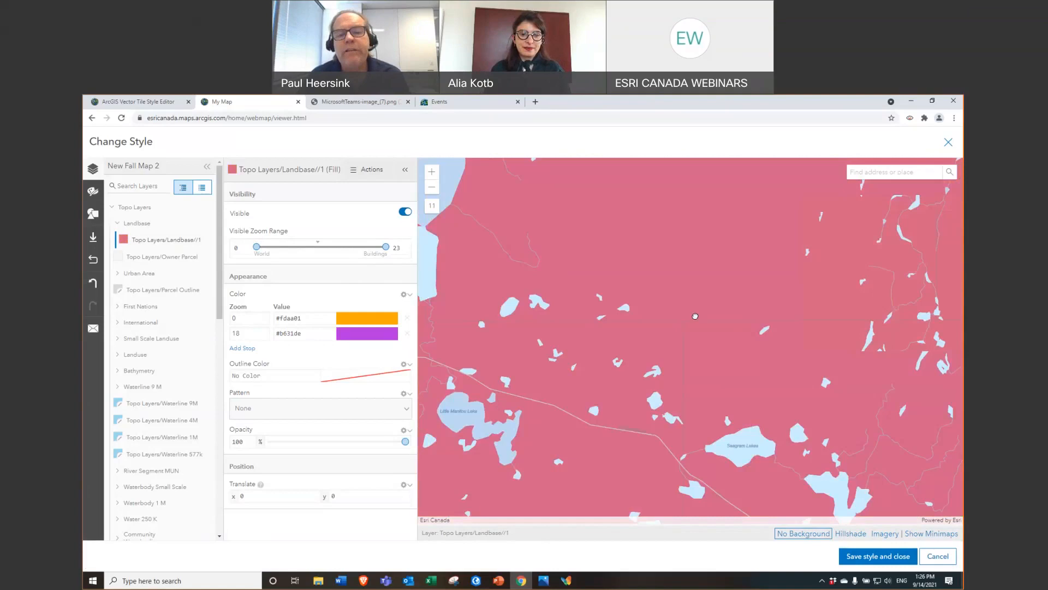
scroll(711, 290, "up", 3)
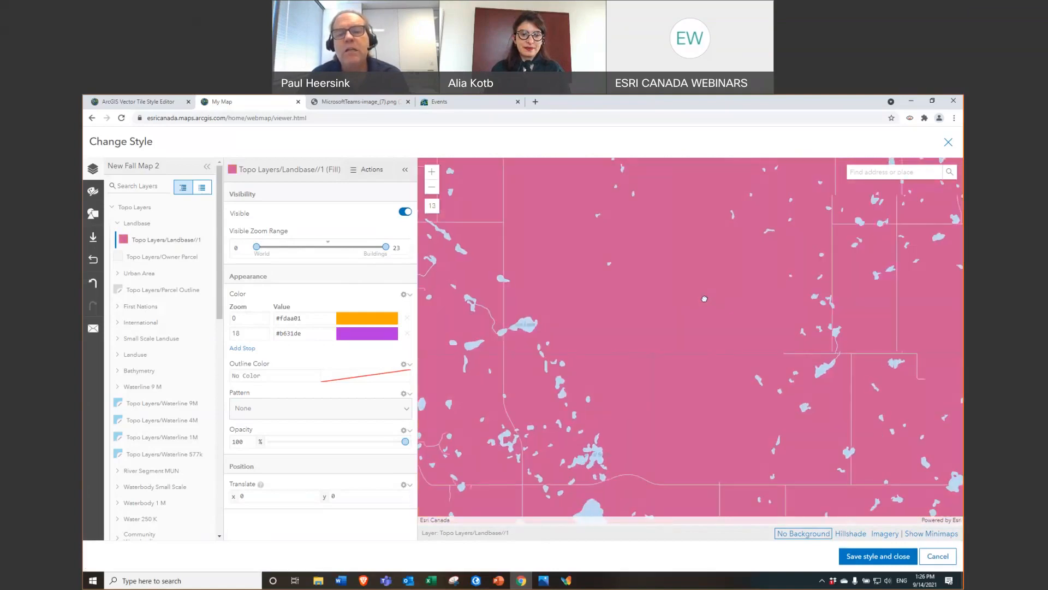
scroll(687, 314, "up", 1)
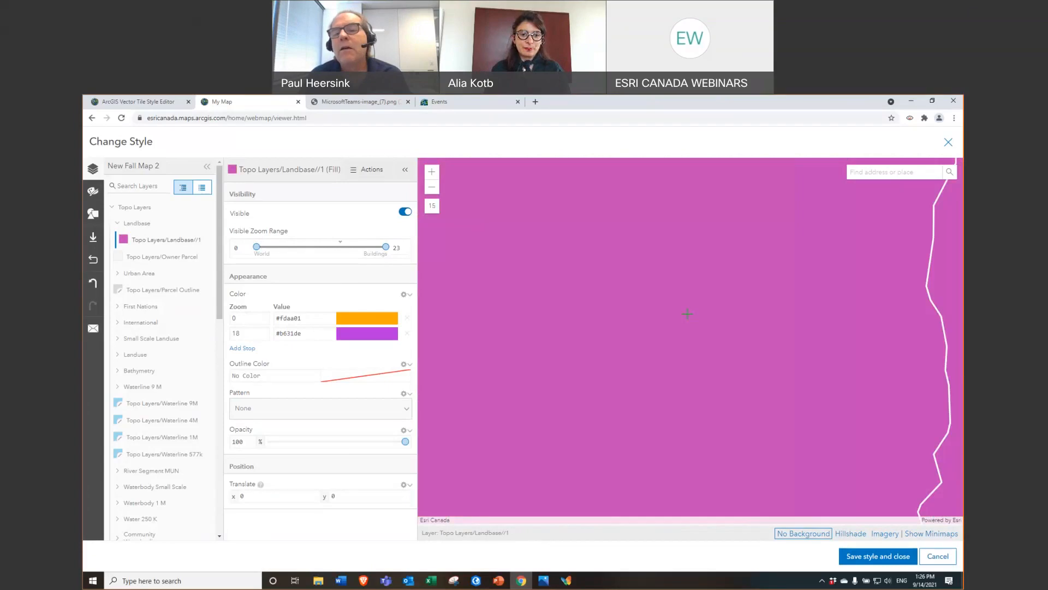
scroll(687, 313, "up", 1)
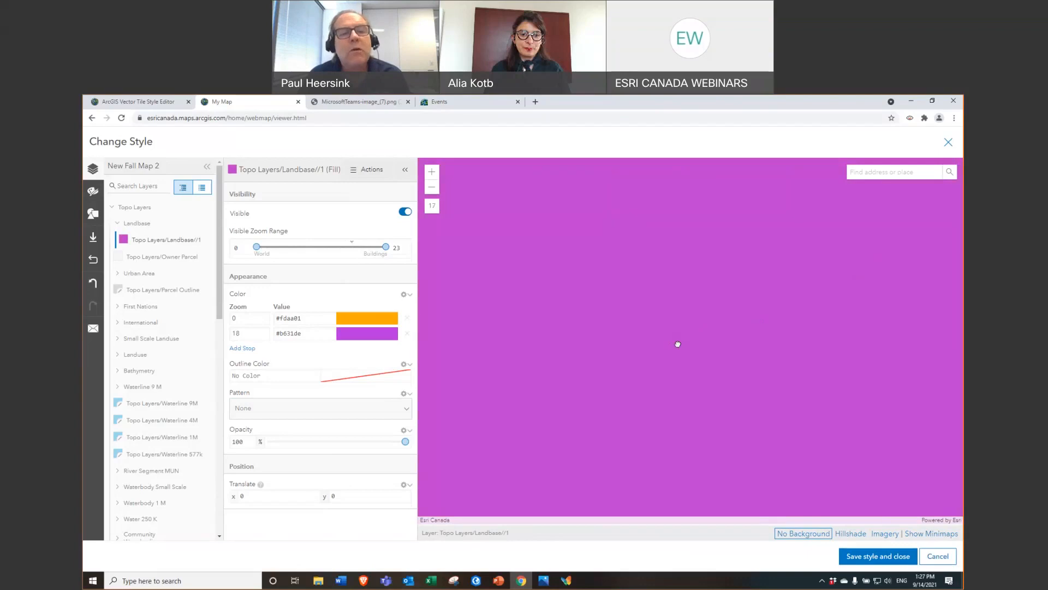
scroll(678, 343, "up", 2)
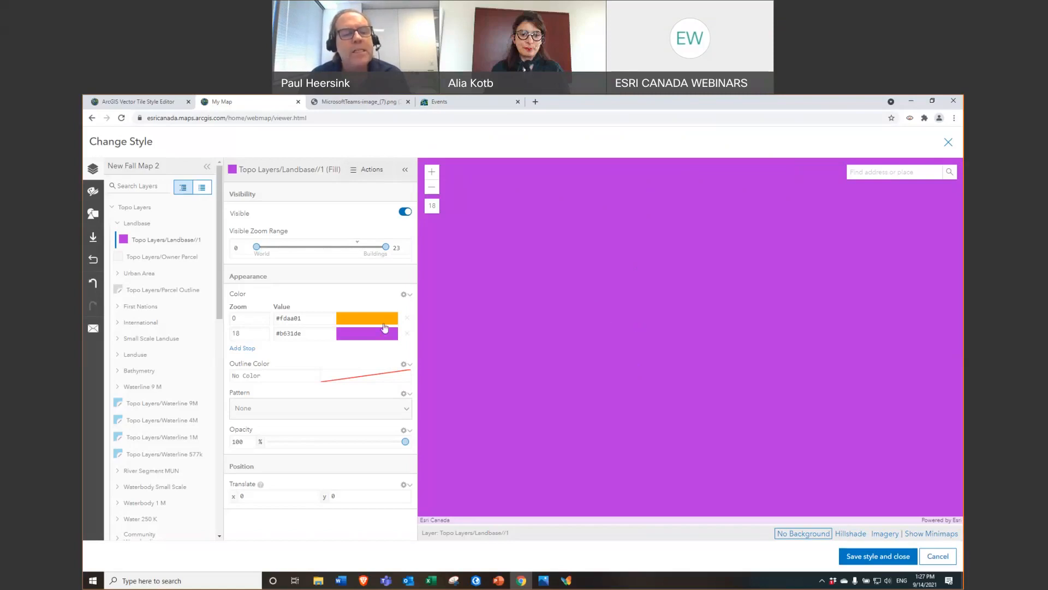
scroll(686, 341, "up", 3)
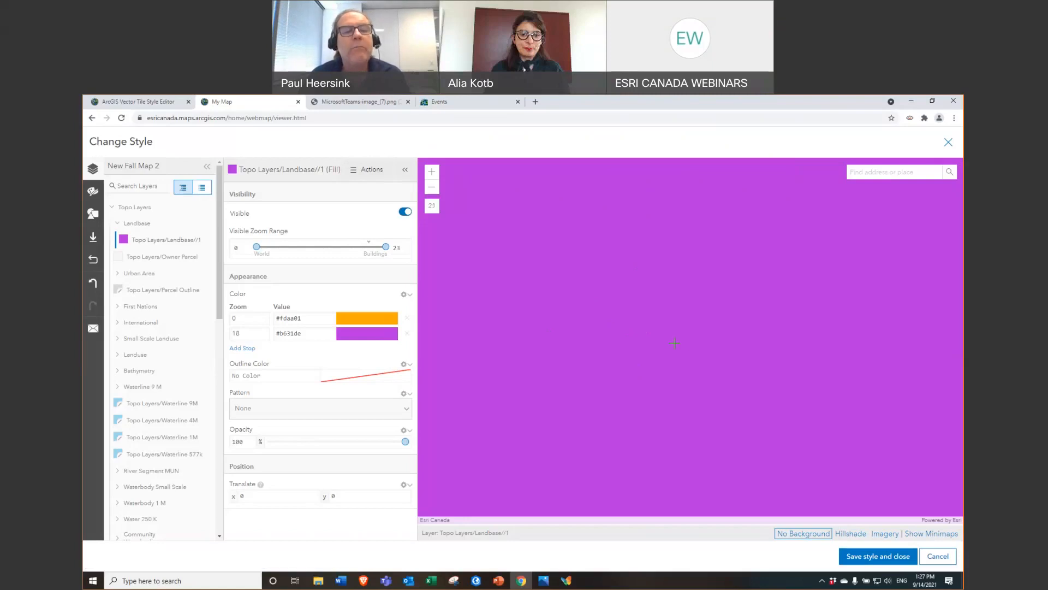
Step: Switch the Topo Layers/Landbase//1 fill colour from zoom-level stops back to a single value
scroll(675, 342, "up", 2)
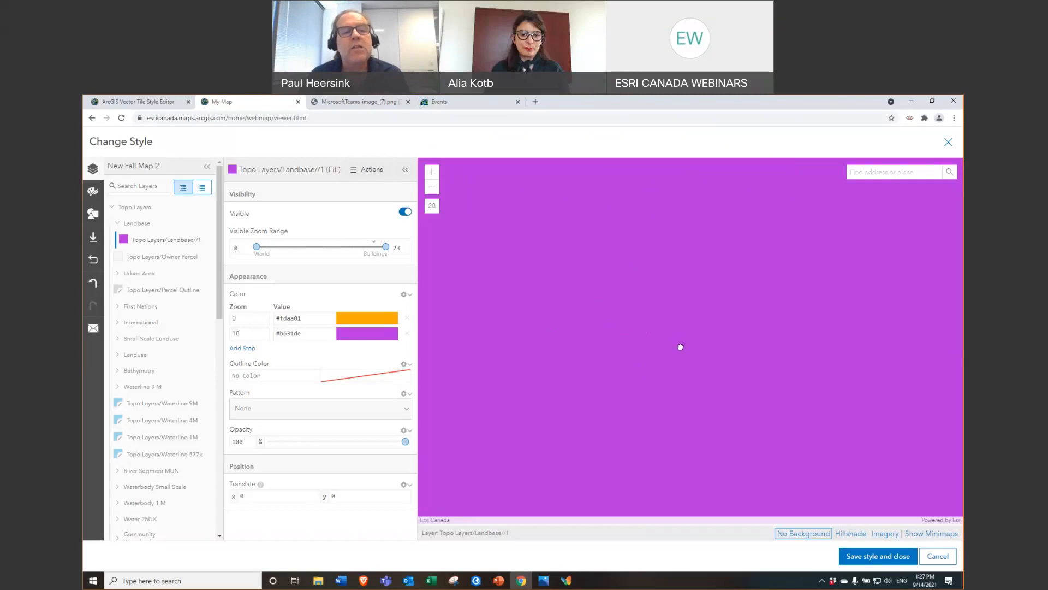
scroll(677, 345, "down", 7)
scroll(672, 347, "down", 4)
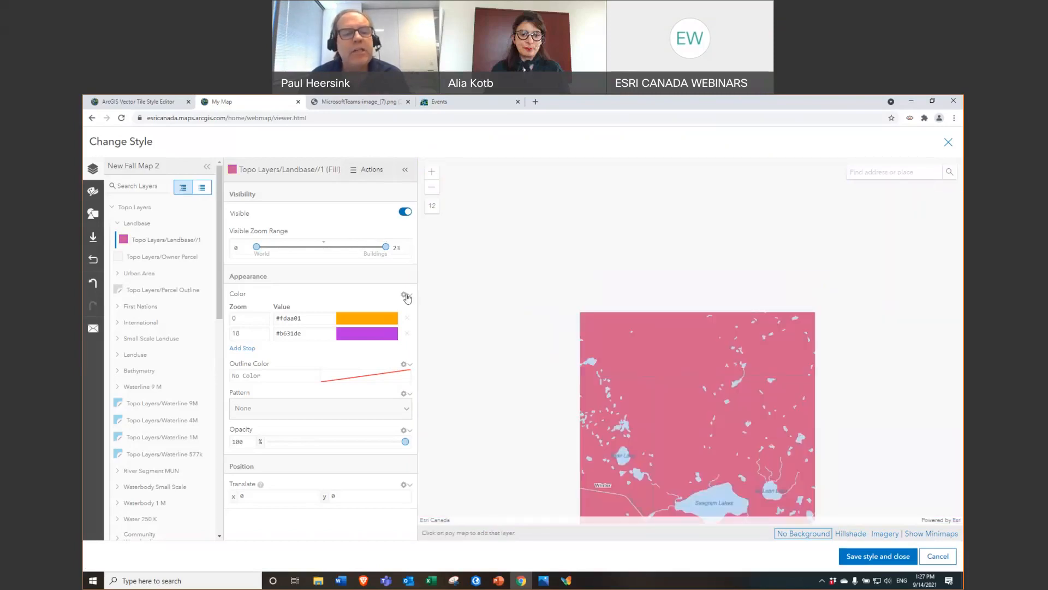
left_click(406, 296)
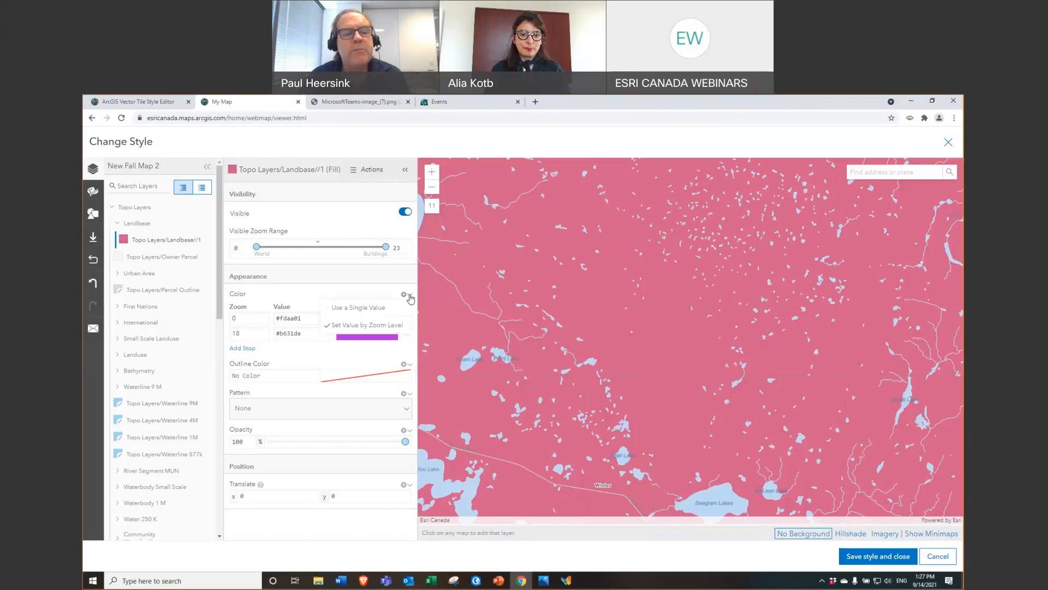
left_click(363, 309)
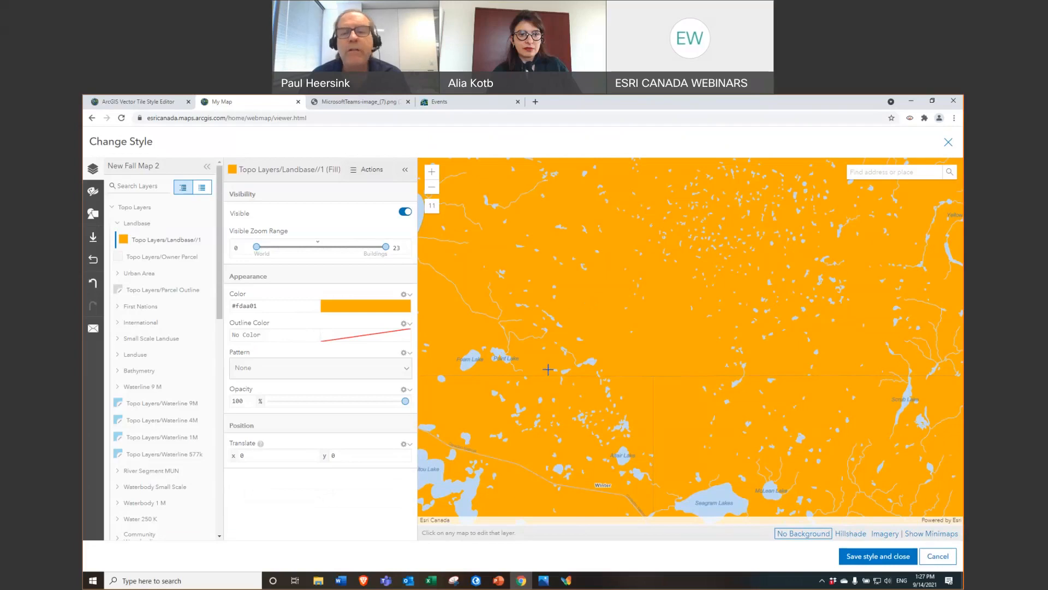
Step: Examine the landbase fill from zoom level 11 out to 3 and the value options for its outline colour
scroll(595, 340, "down", 1)
scroll(595, 340, "down", 2)
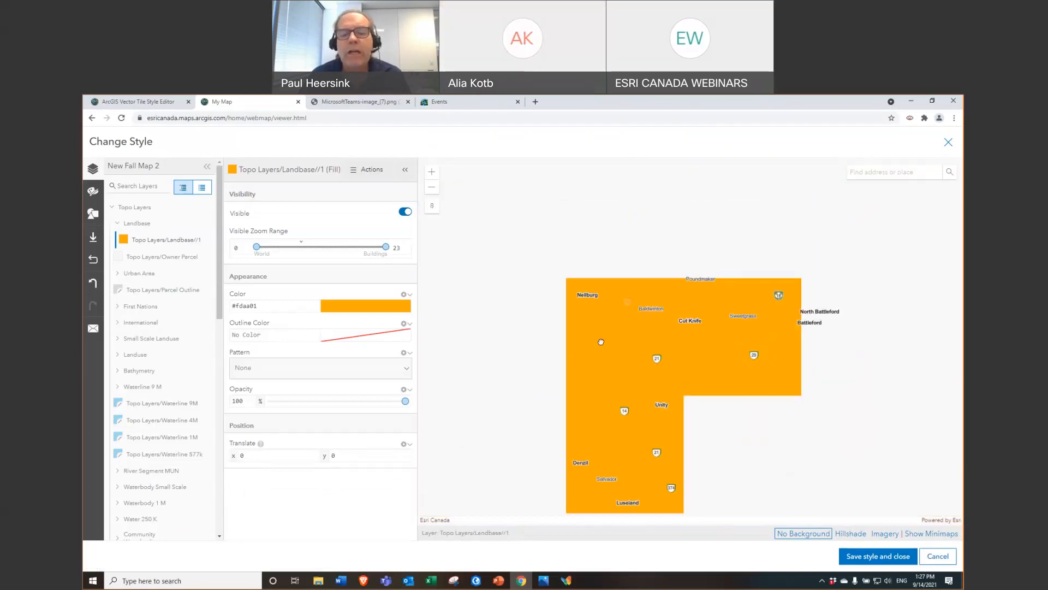
scroll(601, 342, "down", 1)
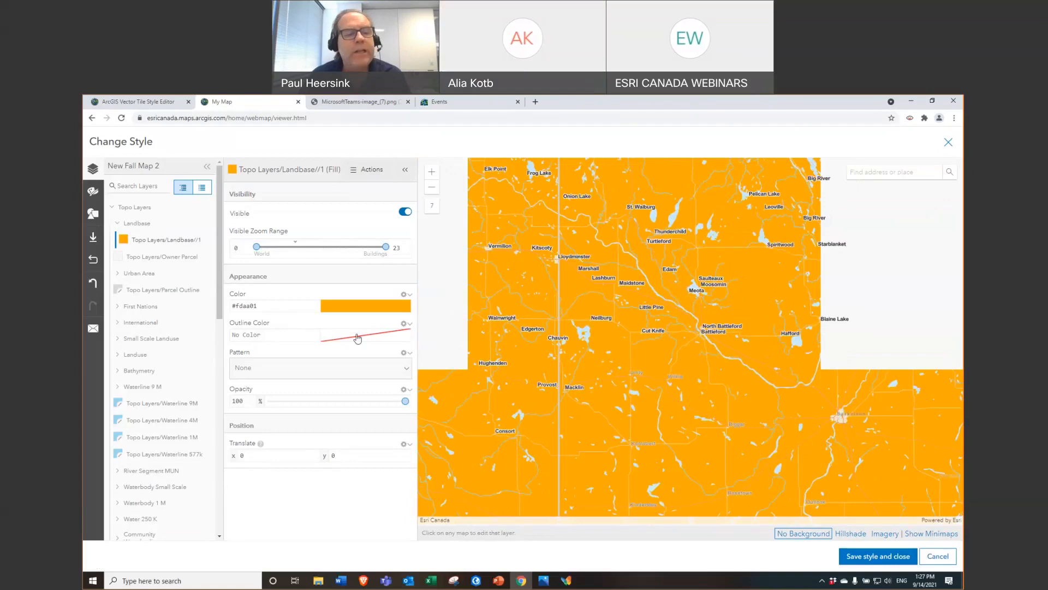
scroll(645, 361, "down", 2)
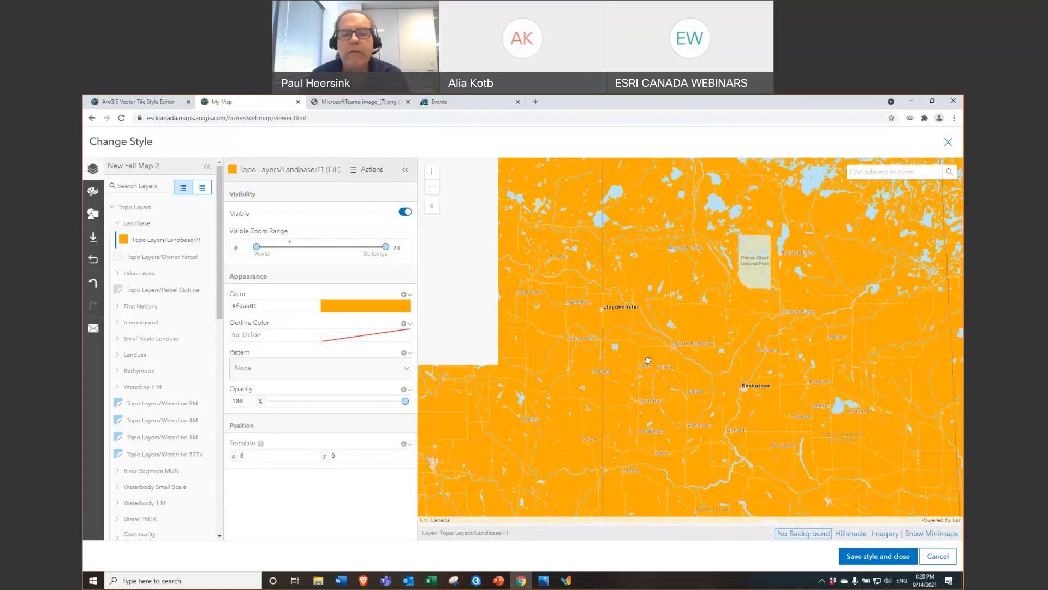
scroll(649, 362, "down", 2)
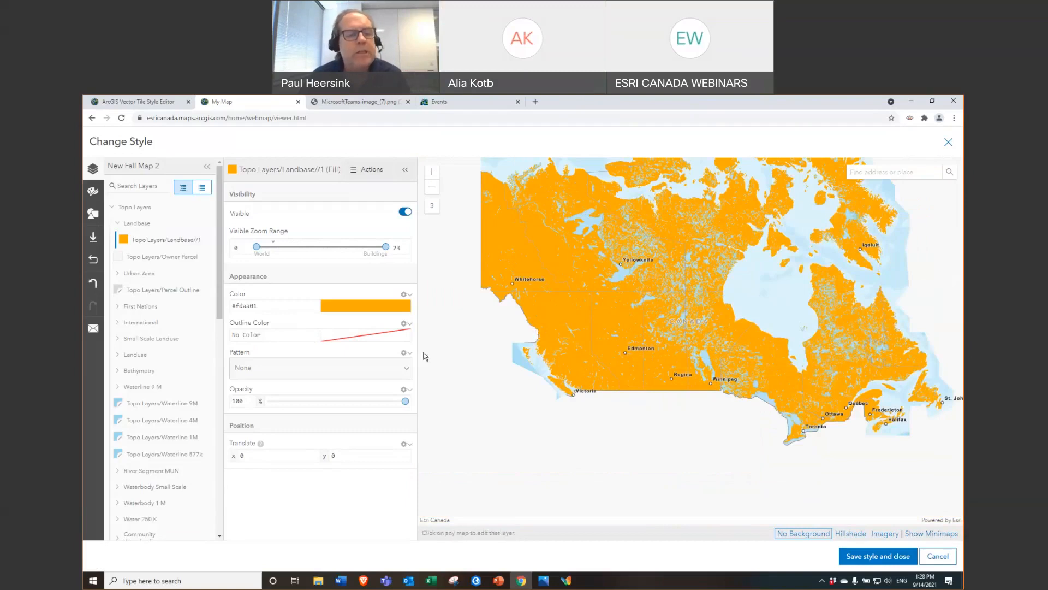
left_click(409, 324)
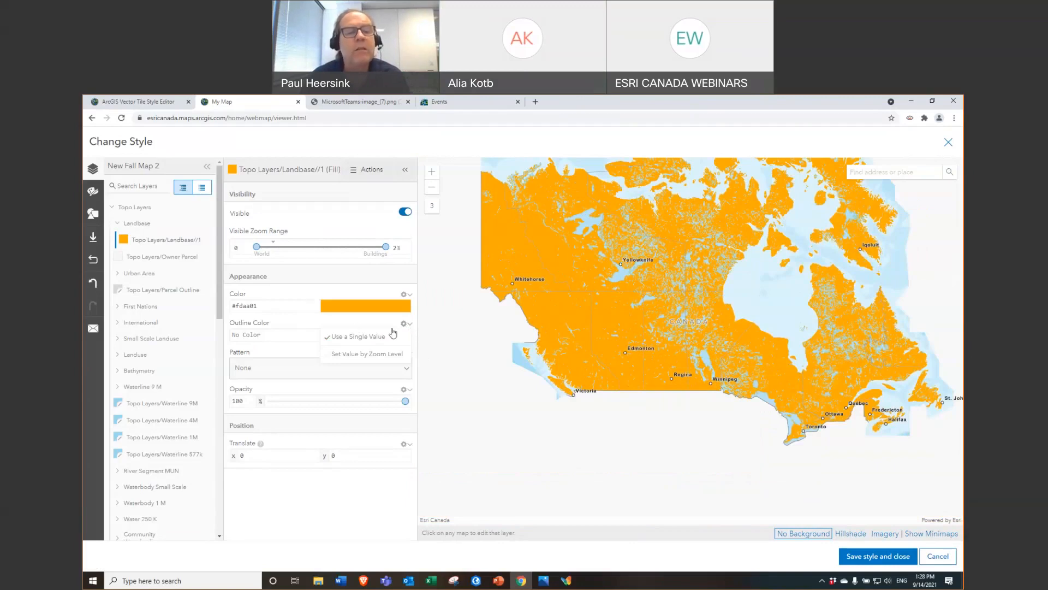
left_click(410, 325)
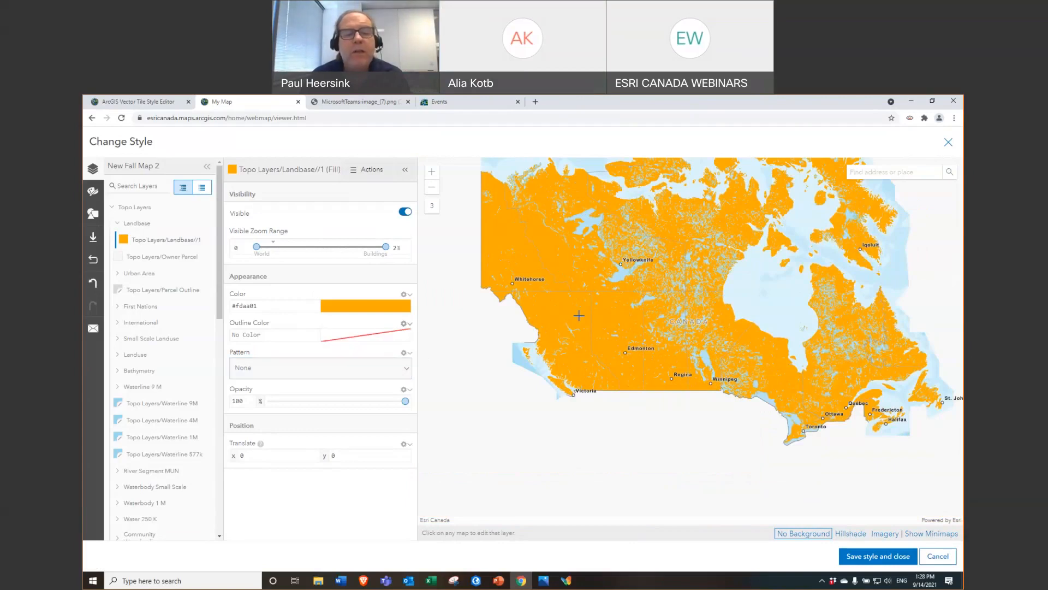
Step: Try the Major Cities - small scale pattern on the Landbase fill and set the pattern back to None
scroll(579, 315, "up", 1)
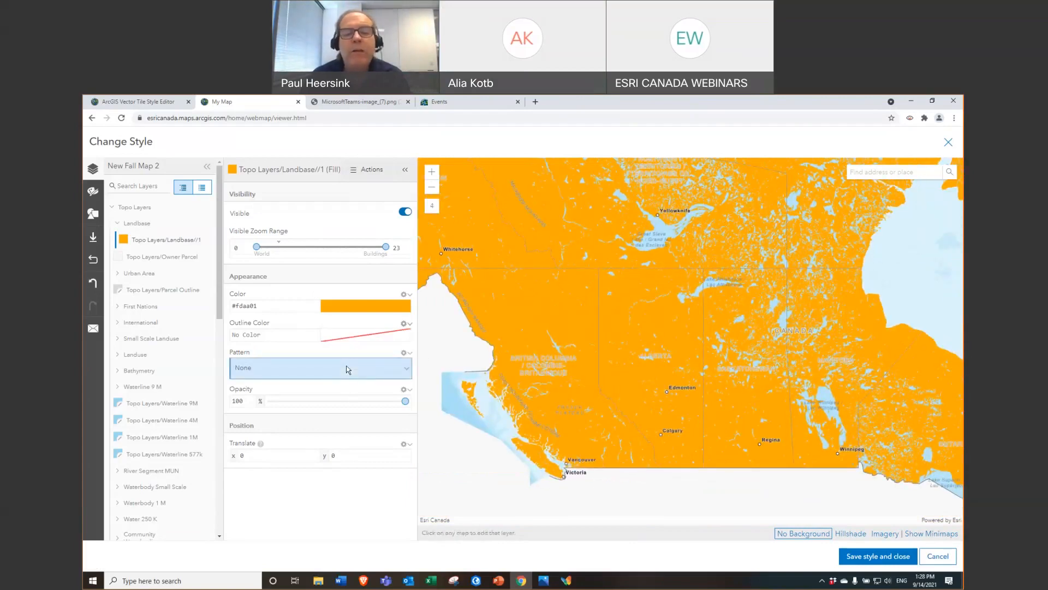
left_click(352, 369)
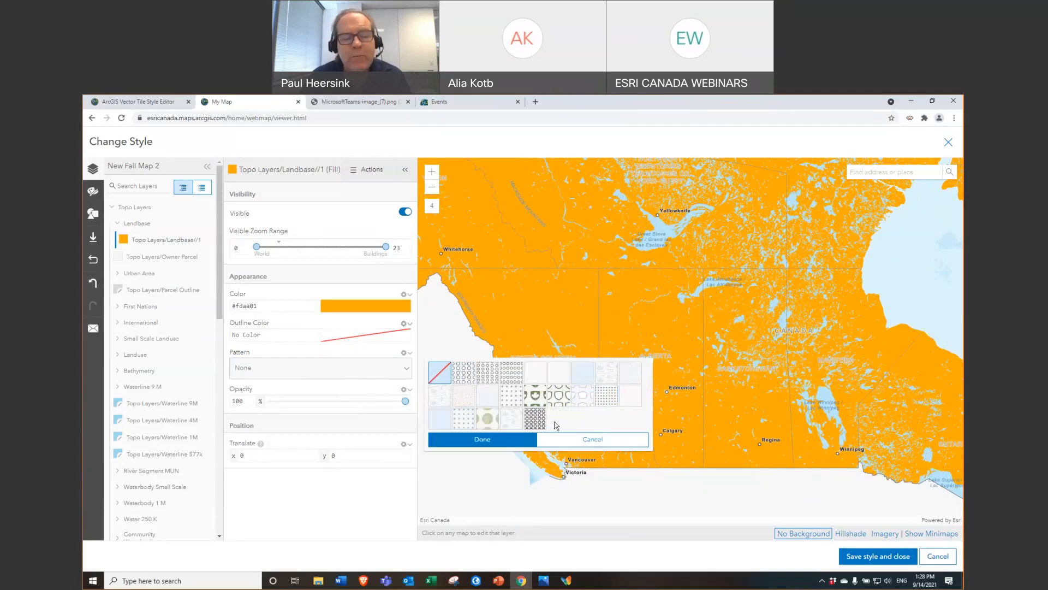
left_click(513, 373)
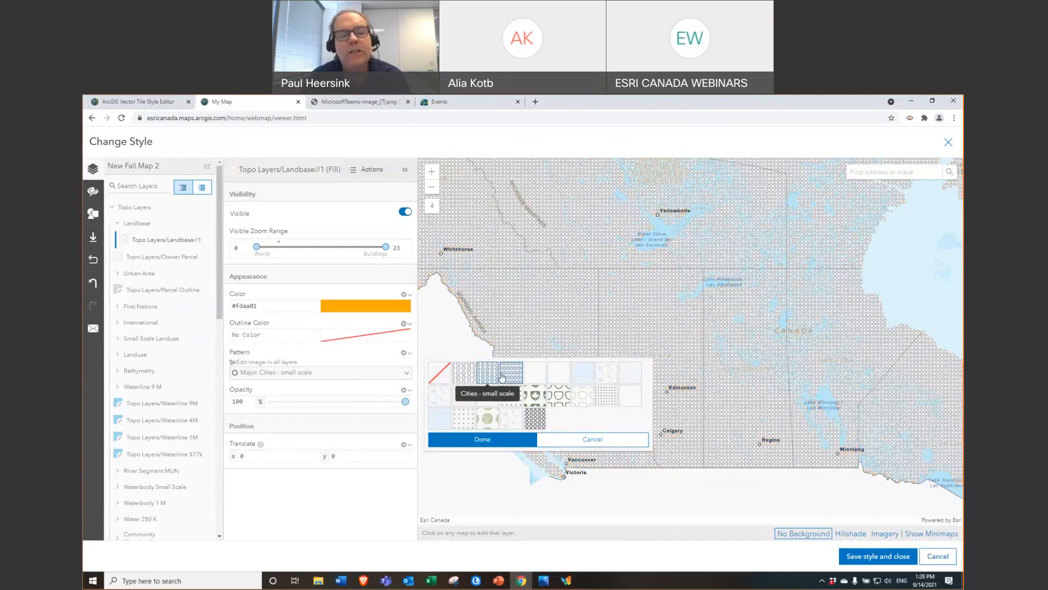
left_click(445, 374)
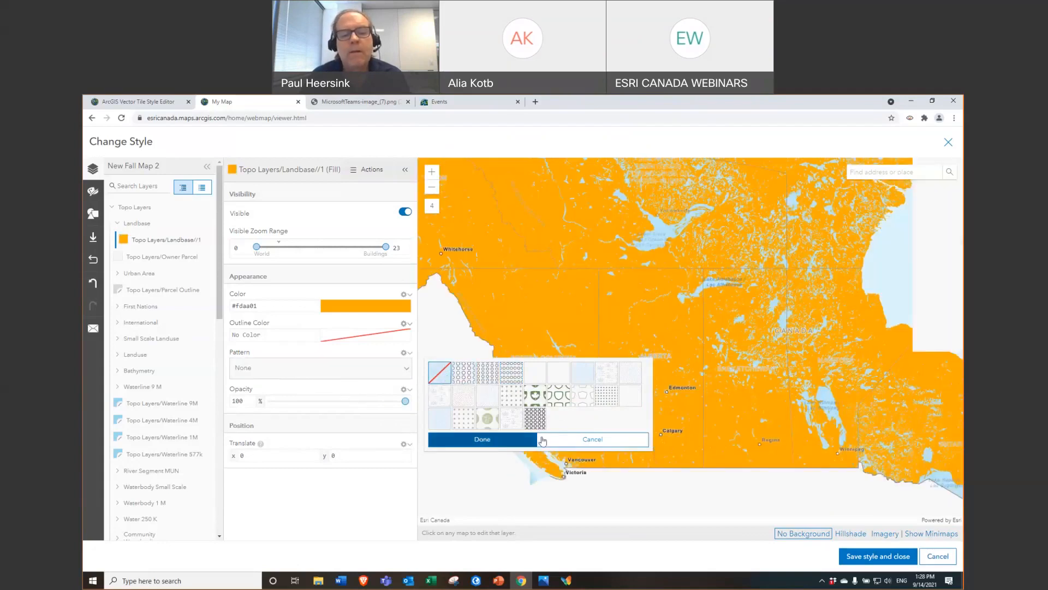
left_click(497, 445)
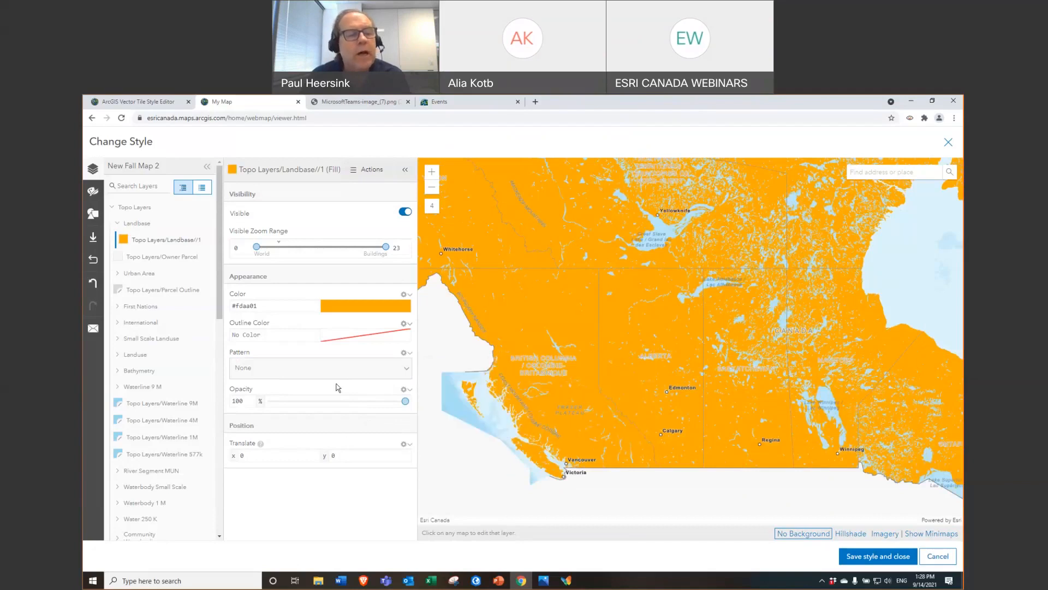
Step: Try a 29% opacity on the Landbase fill and restore it to 100%
left_click_drag(406, 401, 307, 400)
left_click(308, 402)
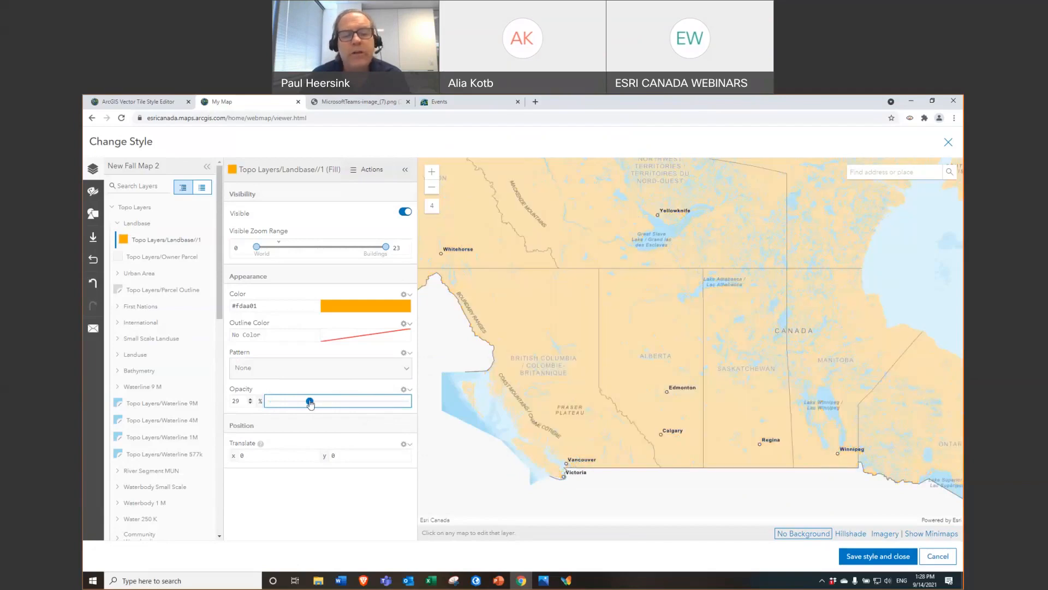
left_click(408, 403)
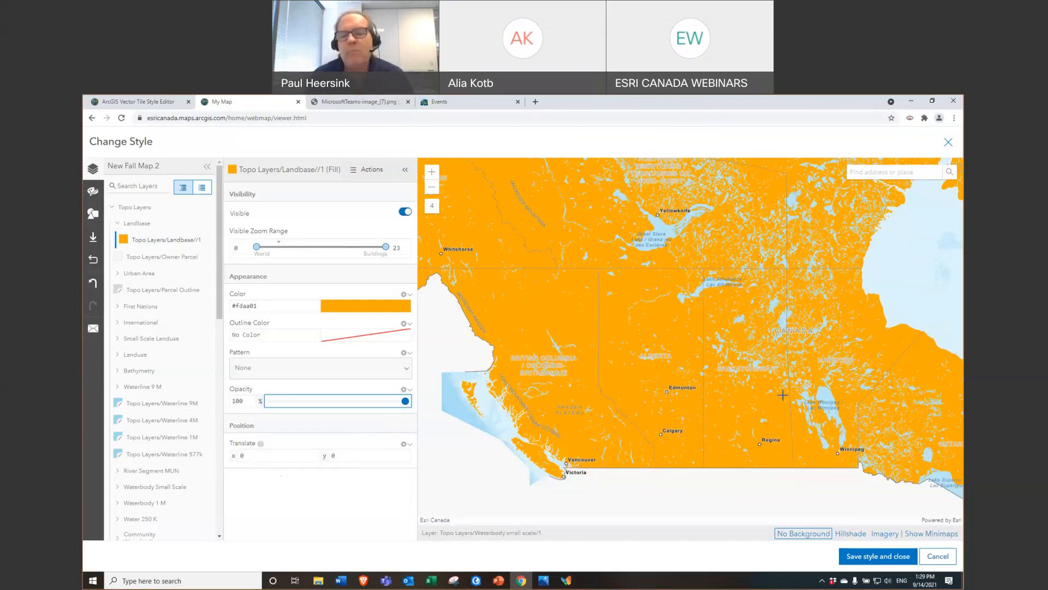
Step: Pick a pond north of Raymond, Ontario, on the map to open the Topo Layers/Community Waterbodies/Pond layer's properties
left_click_drag(735, 382, 557, 348)
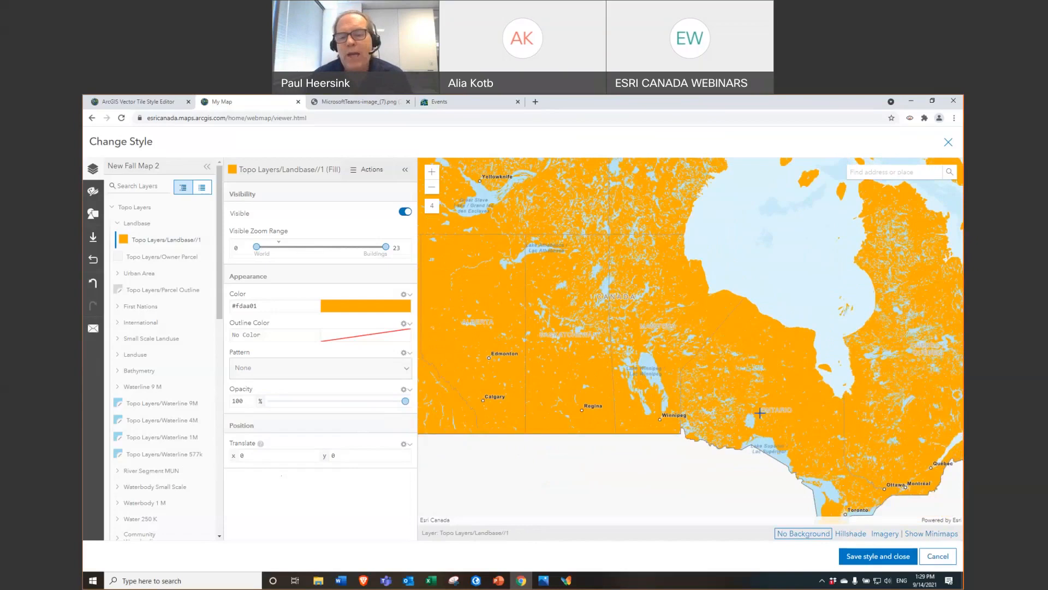
left_click_drag(695, 389, 553, 314)
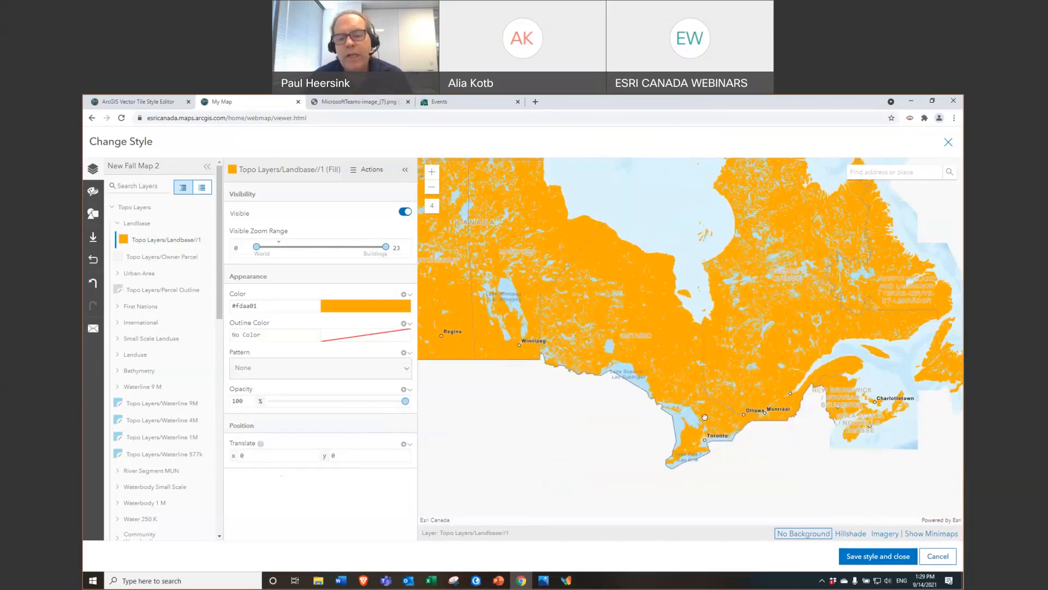
scroll(705, 417, "up", 6)
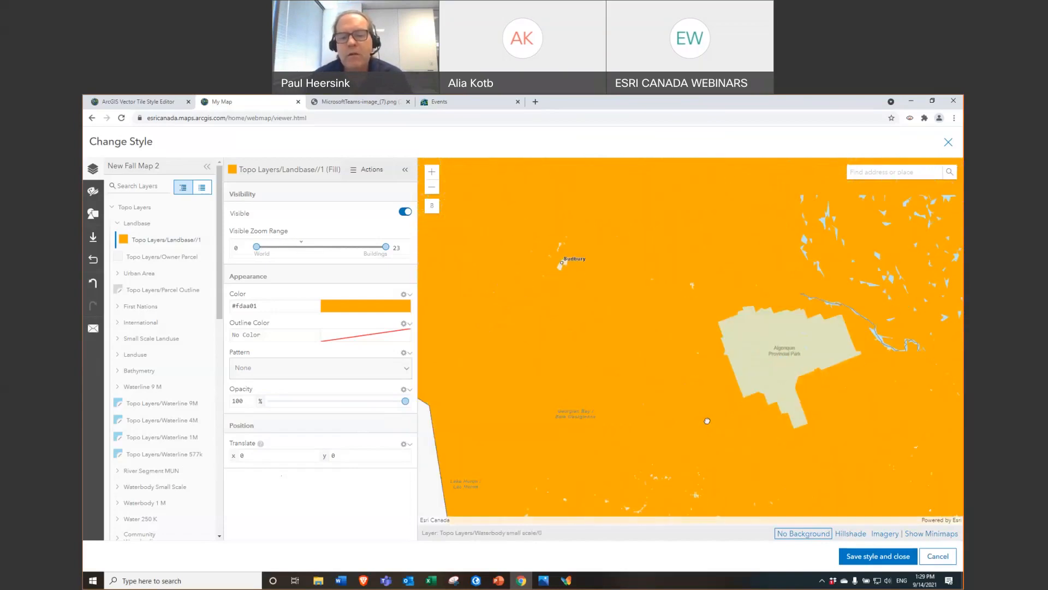
scroll(706, 420, "up", 1)
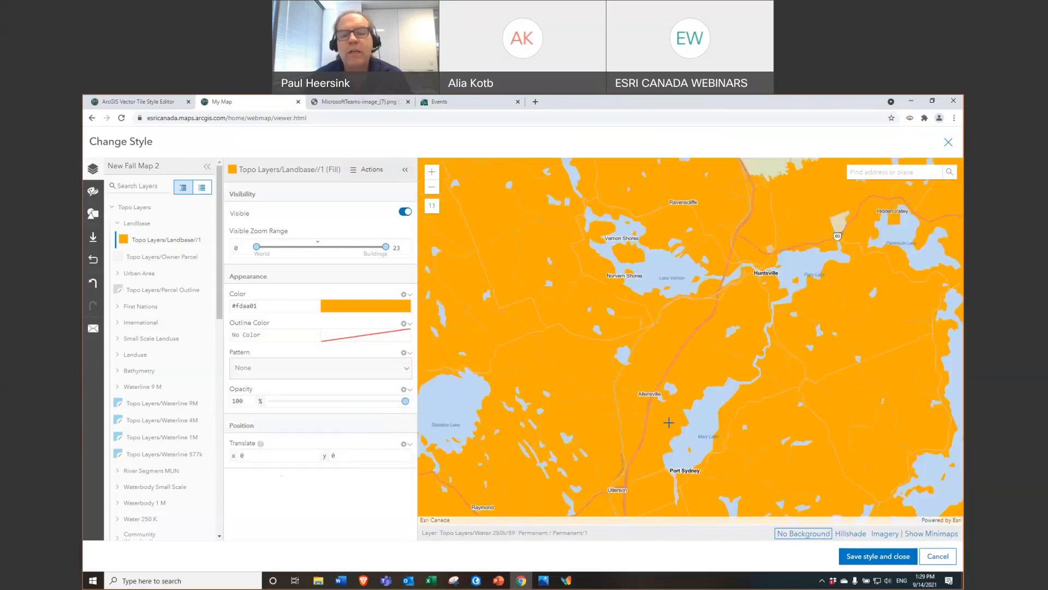
left_click_drag(473, 480, 587, 405)
scroll(546, 350, "up", 2)
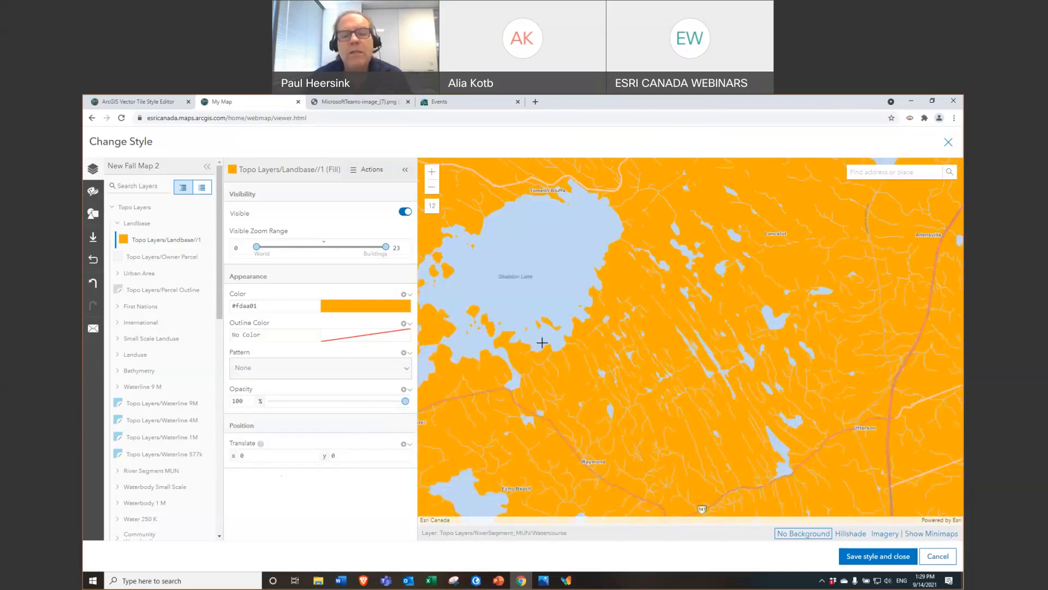
scroll(607, 411, "up", 1)
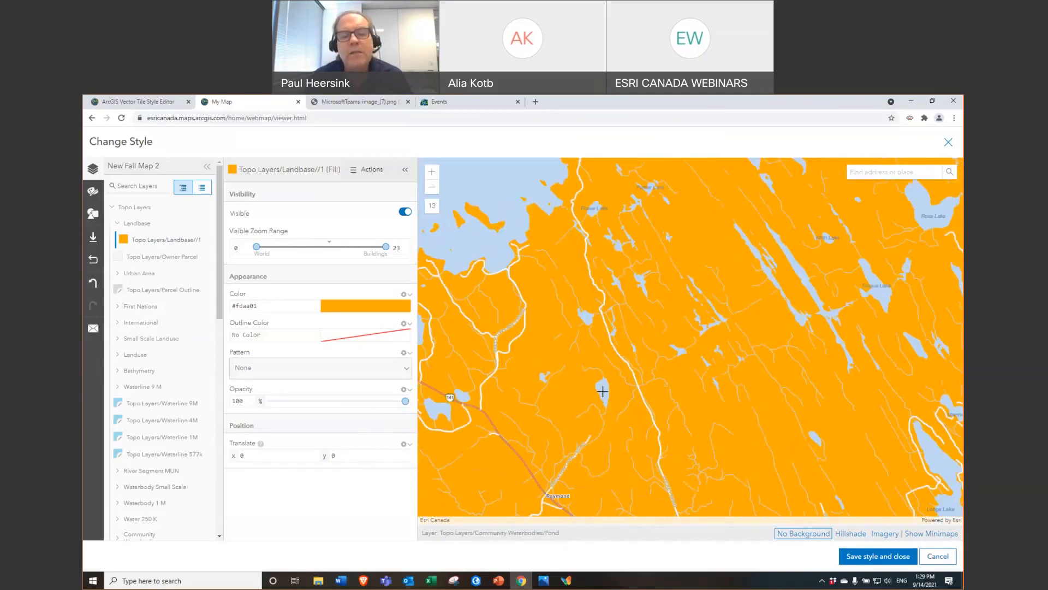
left_click(602, 391)
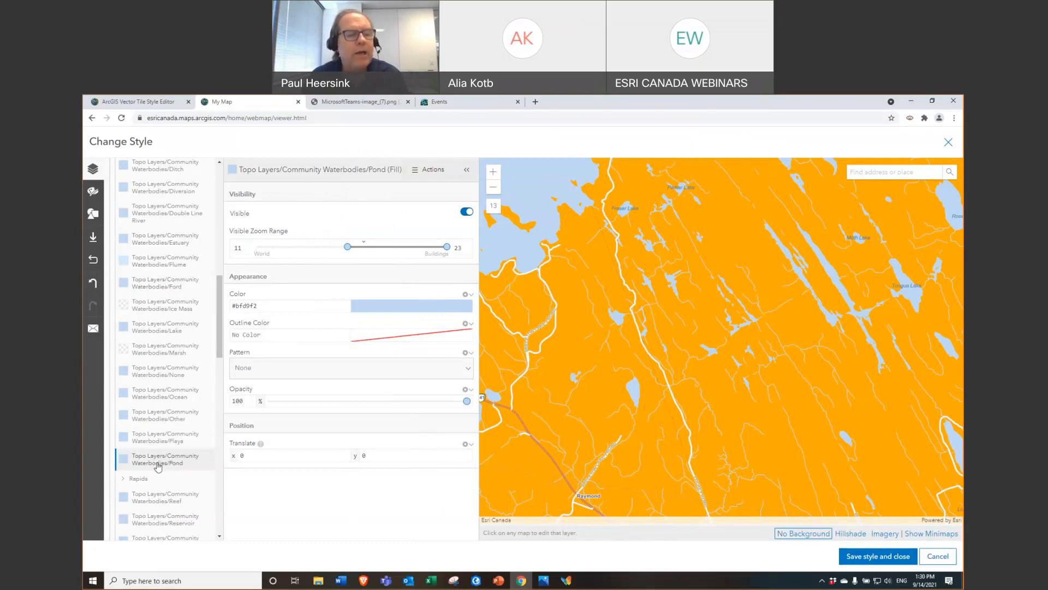
Step: Select the whole Community Waterbodies layer group to open its bulk edit settings
left_click(192, 468)
left_click(172, 446)
scroll(167, 445, "up", 5)
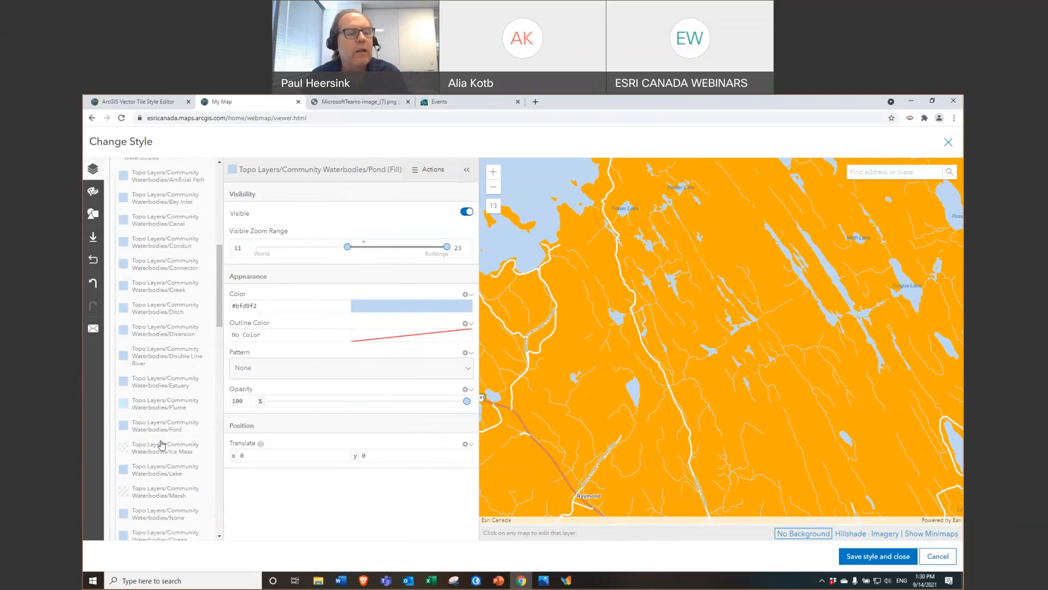
scroll(163, 442, "up", 2)
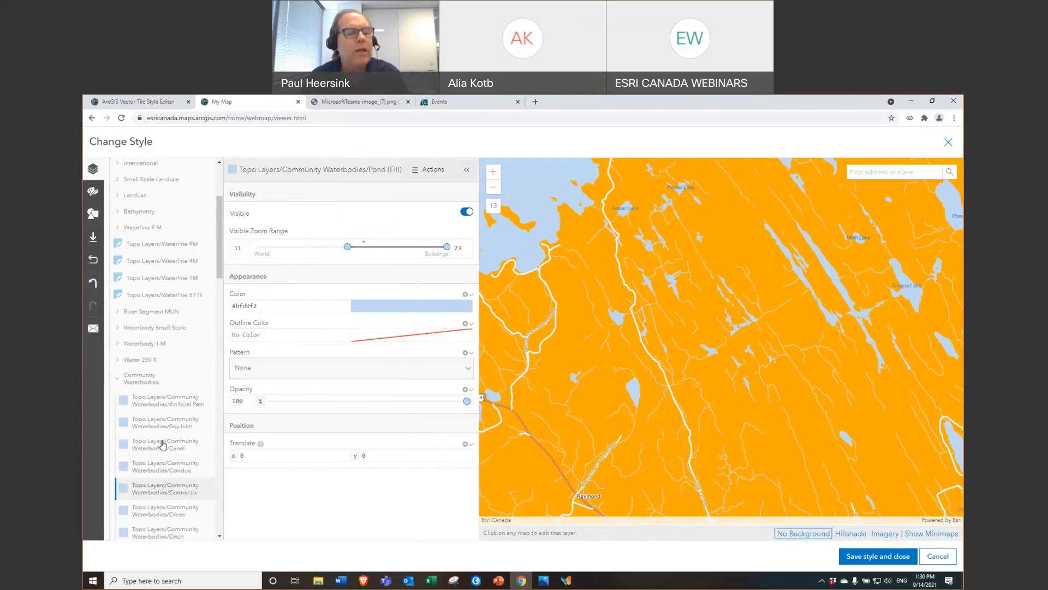
scroll(158, 328, "down", 3)
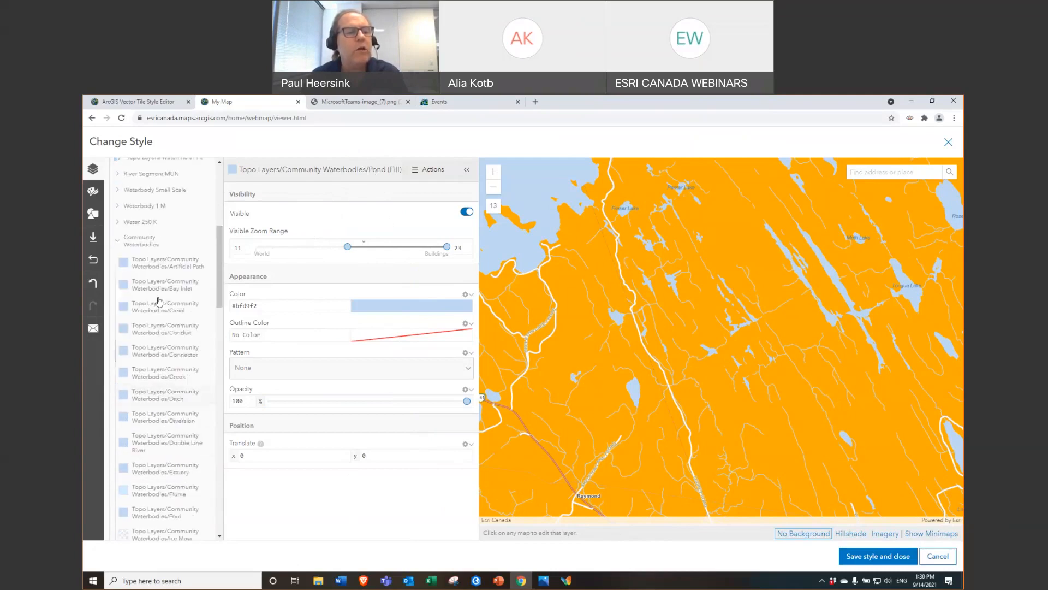
left_click(140, 243)
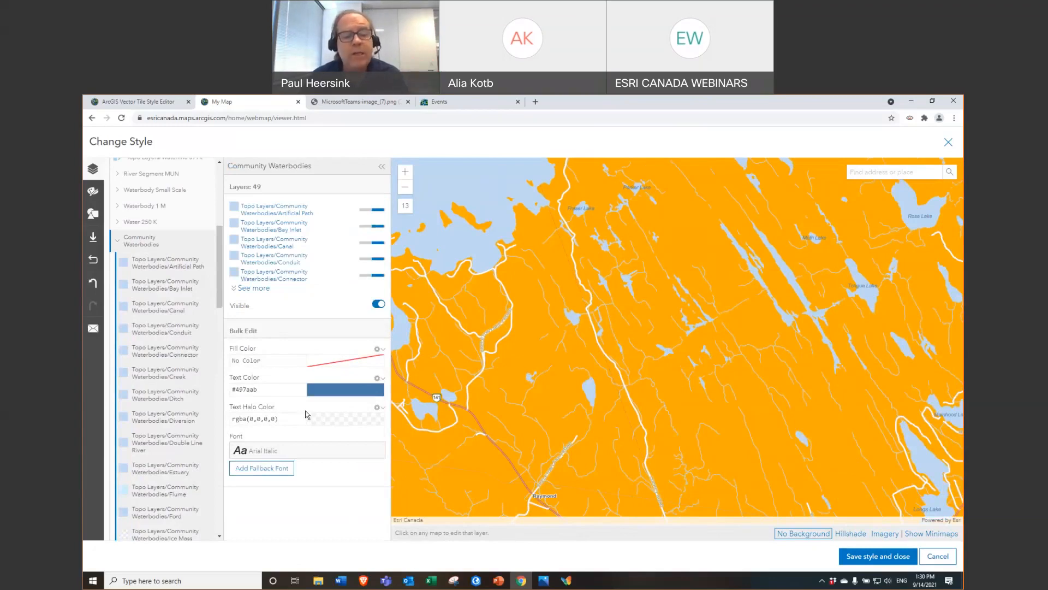
Step: Switch to the fall photo and GetColor!, sample a blue from the sky and copy its HTML colour code, #4AA1FF
left_click(544, 581)
left_click(566, 582)
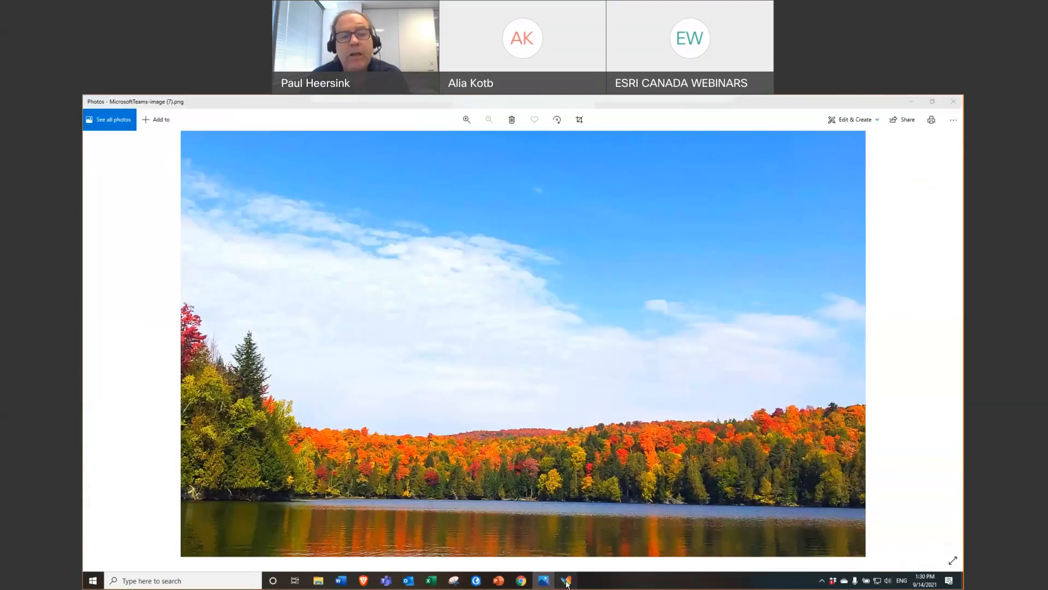
left_click_drag(470, 228, 856, 136)
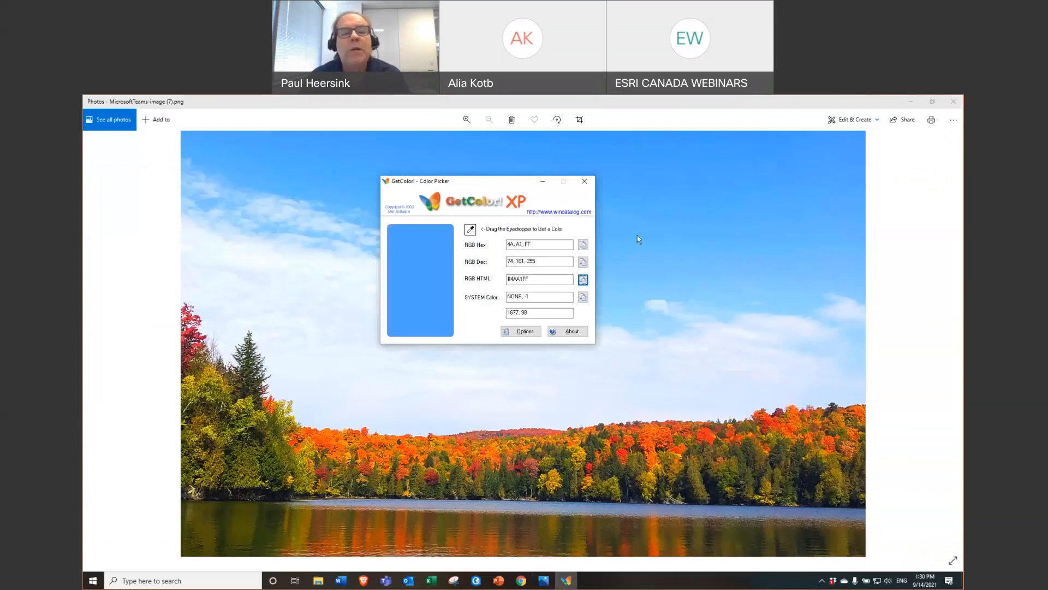
left_click_drag(531, 280, 508, 288)
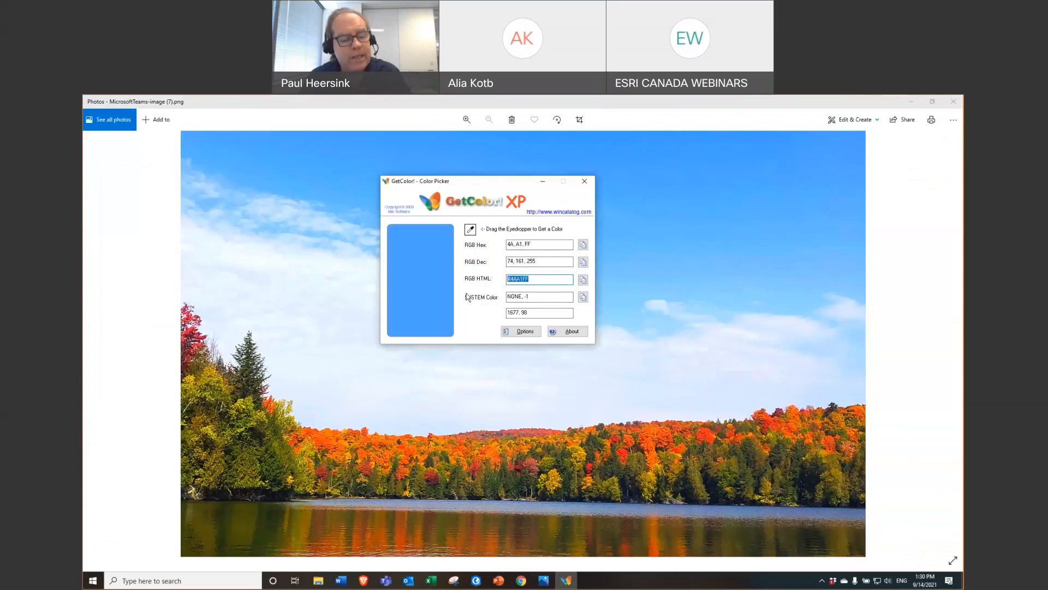
left_click(583, 280)
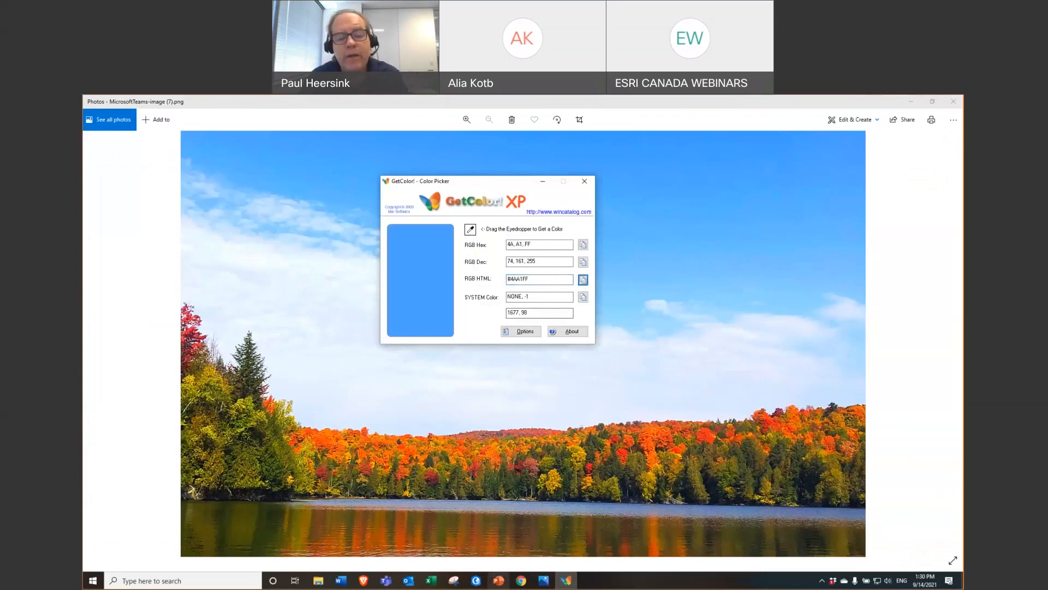
Step: Return to the map style editor in the browser and bulk set the Community Waterbodies fill colour to #4aa1ff
left_click(521, 582)
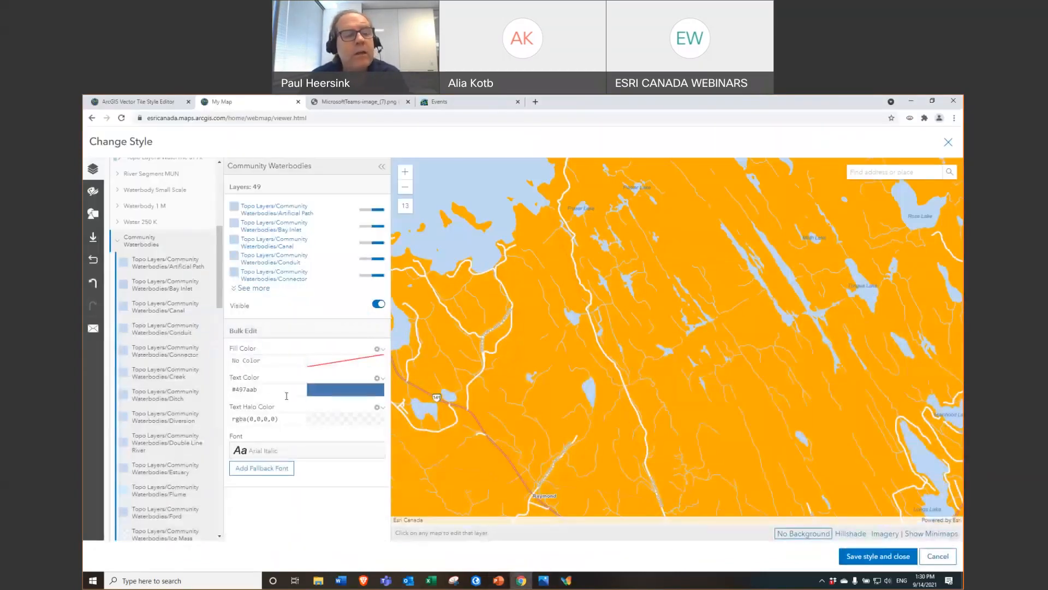
left_click(265, 359)
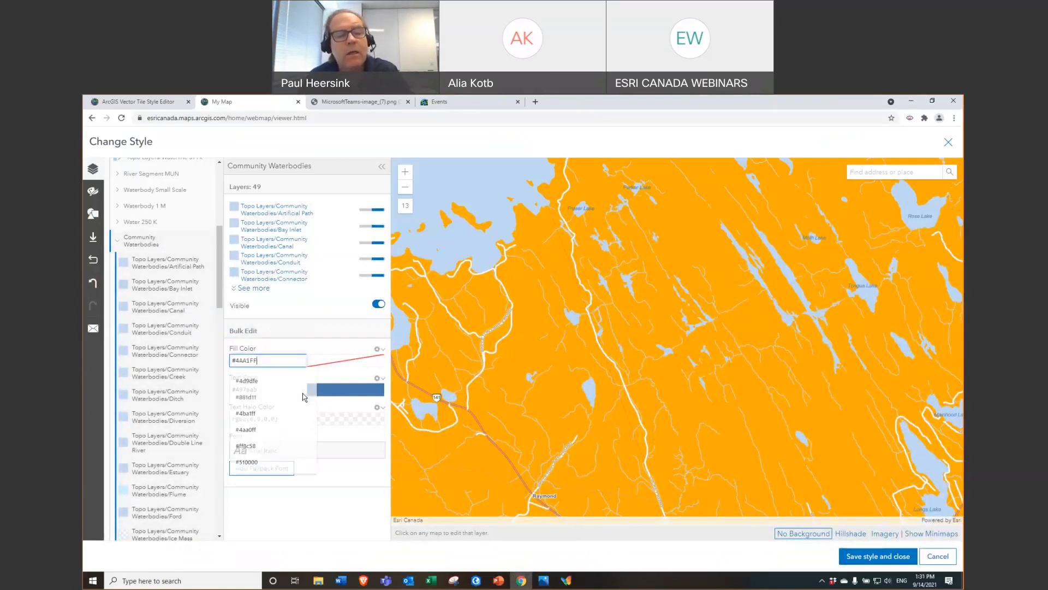
key("ctrl+v")
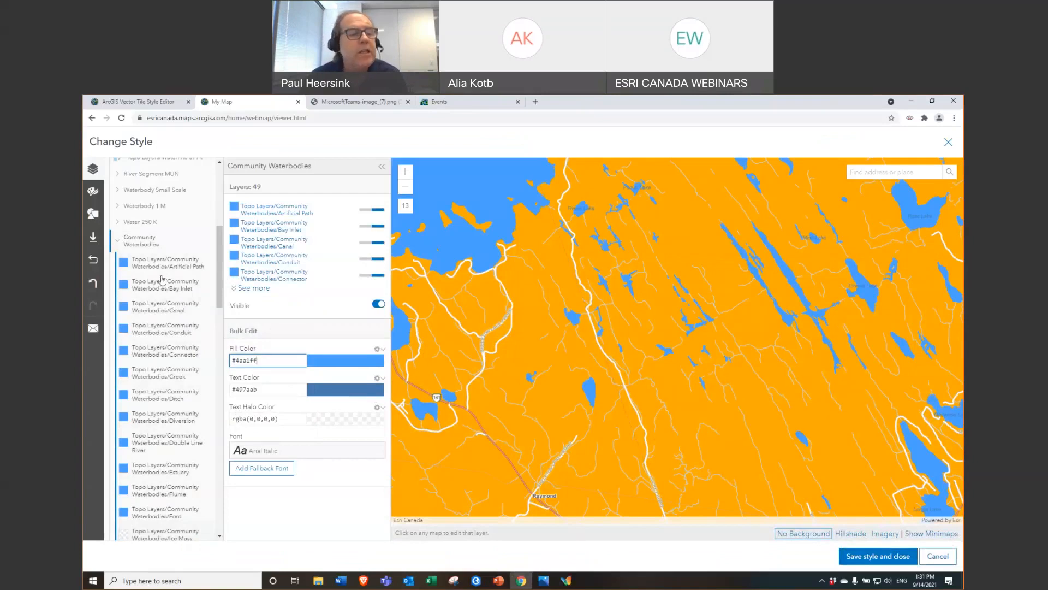
Step: Review the recoloured Community Waterbodies layers and pick the Skeleton Lake label on the map to open the LargeLakes label layer's properties
scroll(162, 279, "down", 5)
scroll(155, 328, "down", 4)
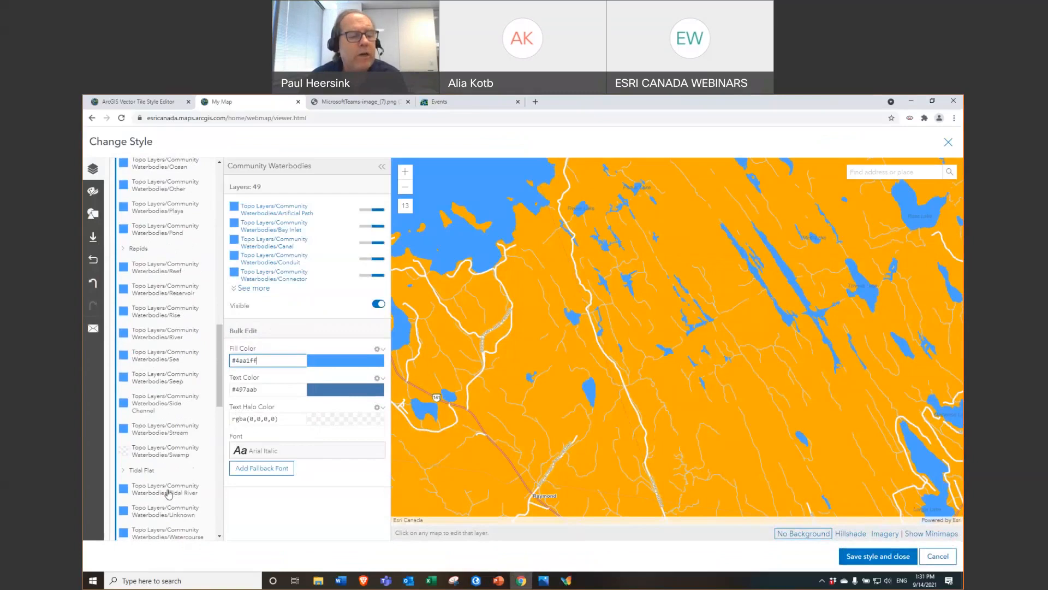
scroll(168, 494, "up", 4)
scroll(167, 494, "up", 7)
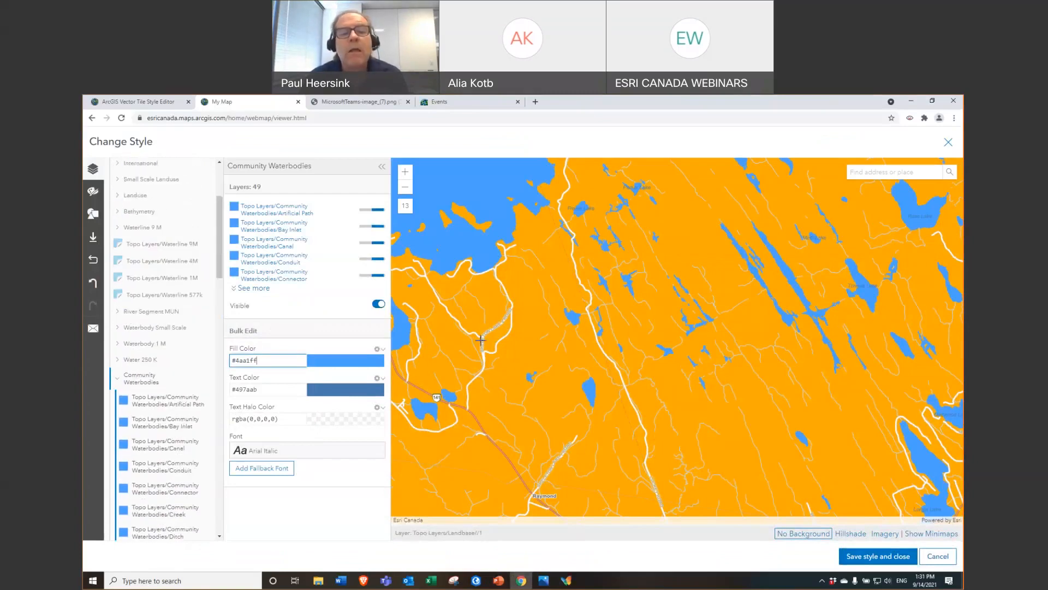
left_click_drag(480, 340, 626, 393)
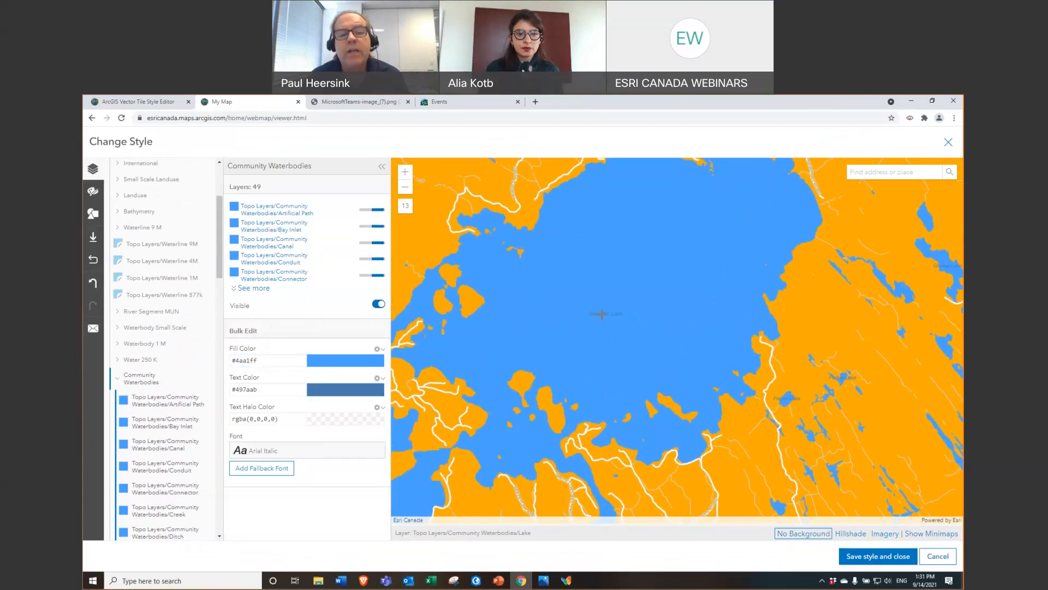
left_click(602, 314)
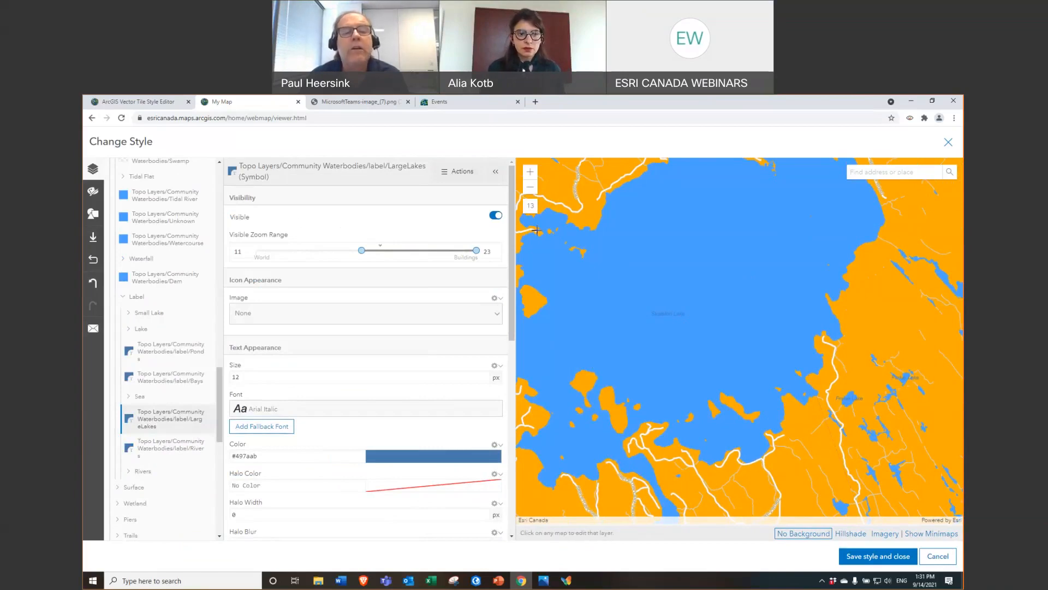
Step: Try switching the LargeLakes label layer's visibility off and back on, and inspect its visible zoom range
left_click(494, 217)
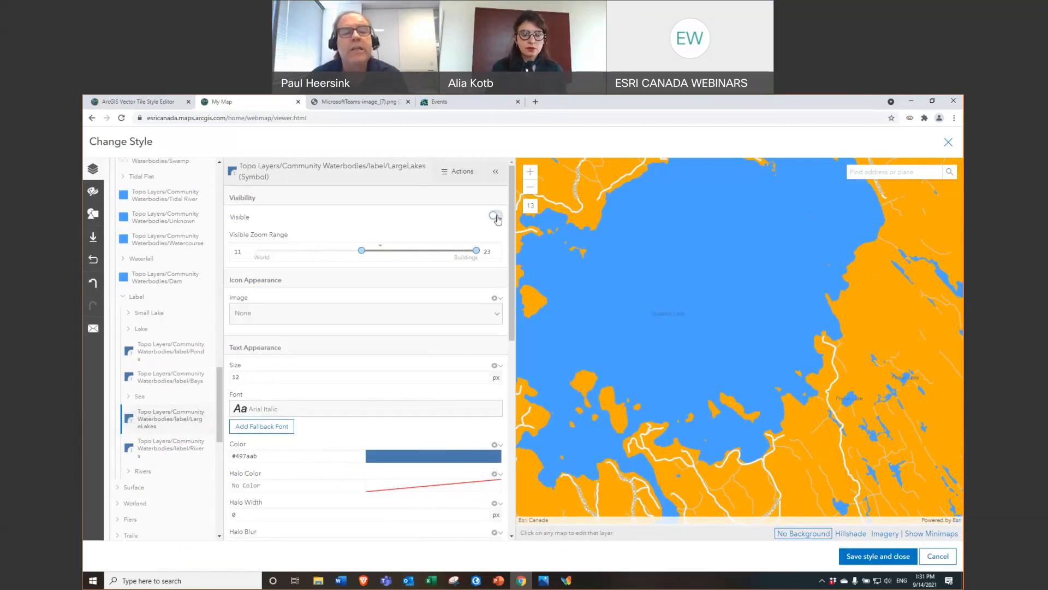
left_click(496, 217)
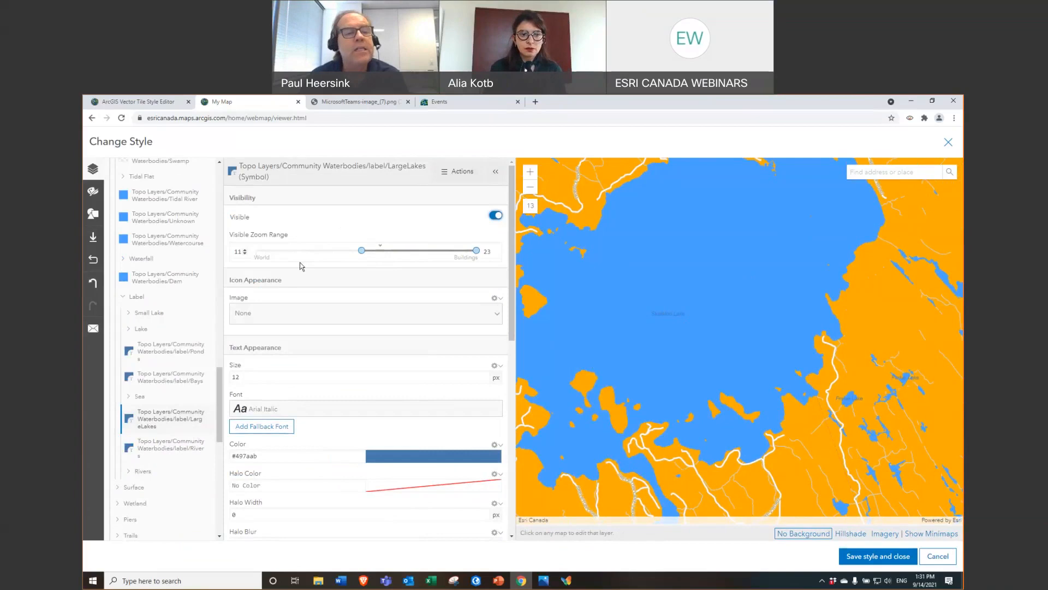
left_click(238, 255)
left_click(485, 251)
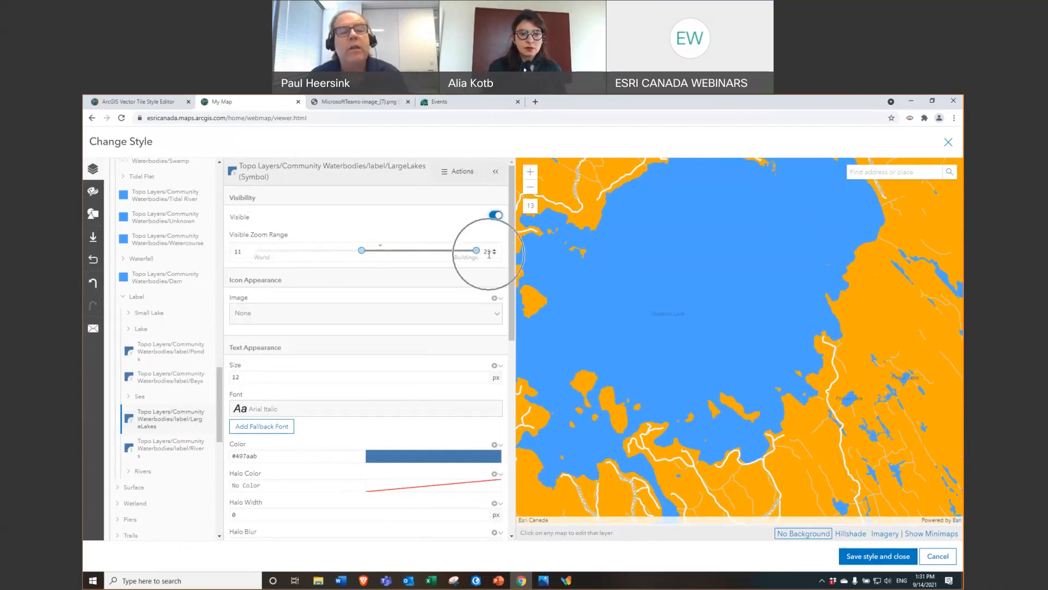
left_click(380, 250)
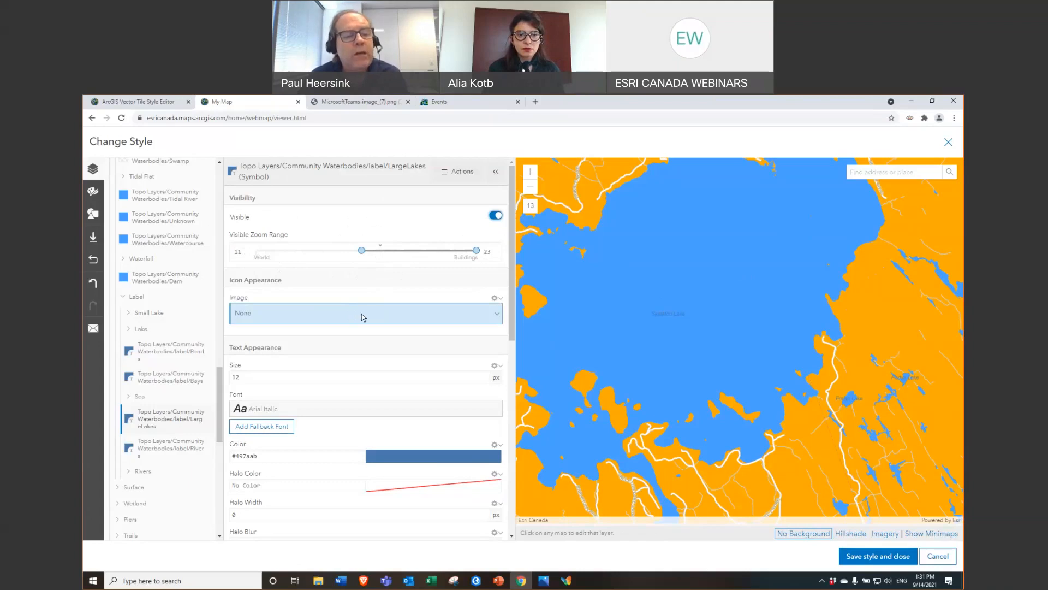
Step: Increase the LargeLakes label text size to 26 px
scroll(363, 319, "down", 2)
scroll(363, 318, "down", 1)
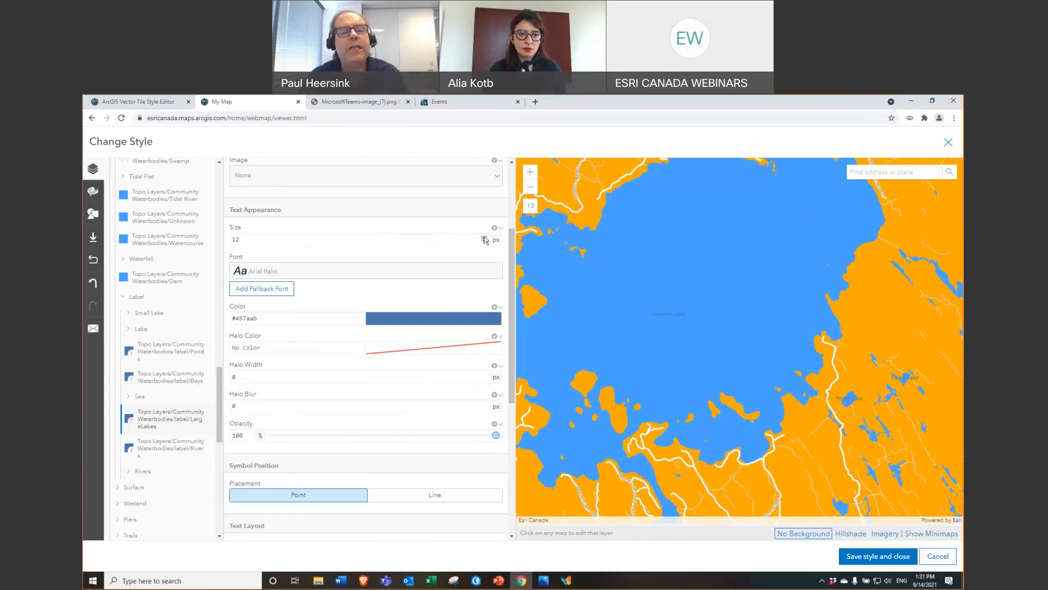
left_click(458, 237)
left_click(484, 237)
left_click(483, 237)
left_click(484, 239)
left_click(484, 238)
left_click(484, 237)
left_click(484, 238)
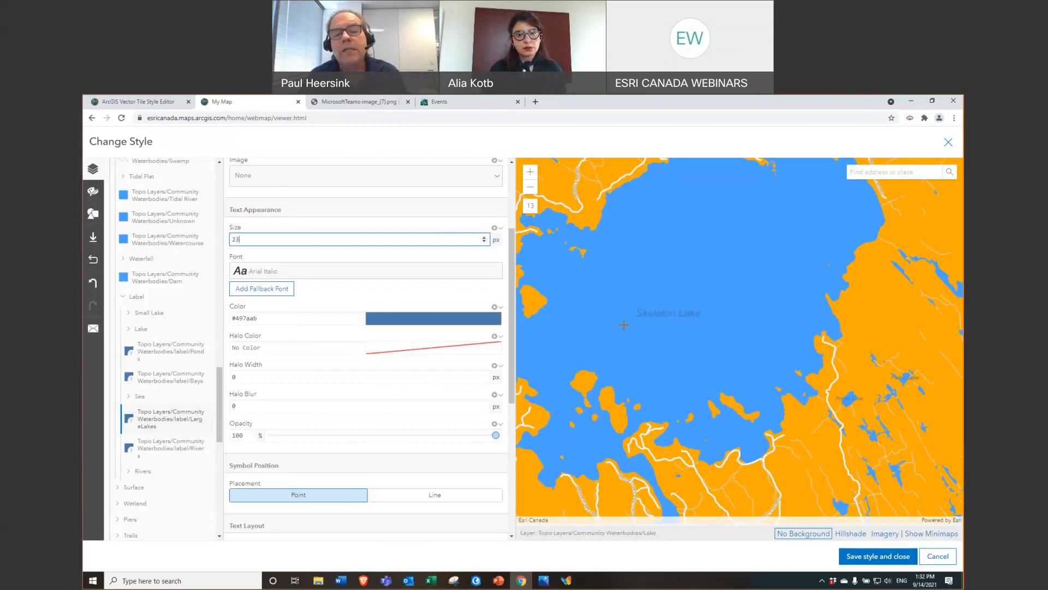
left_click(484, 237)
left_click(483, 237)
left_click(484, 237)
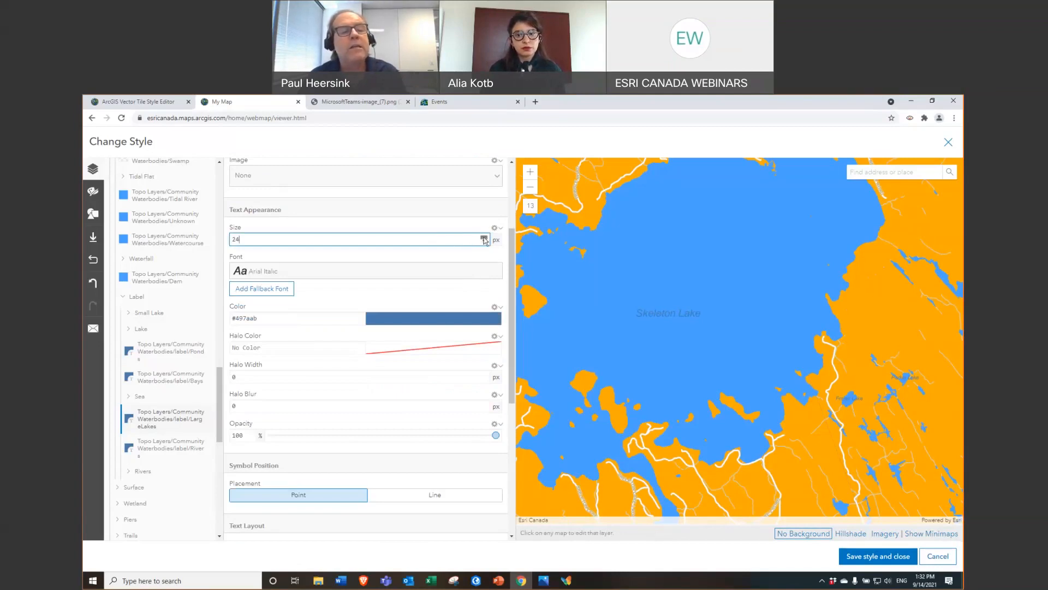
Step: Set the LargeLakes label font to Palatino Linotype Bold Italic and its text colour to black, #000000
left_click(435, 276)
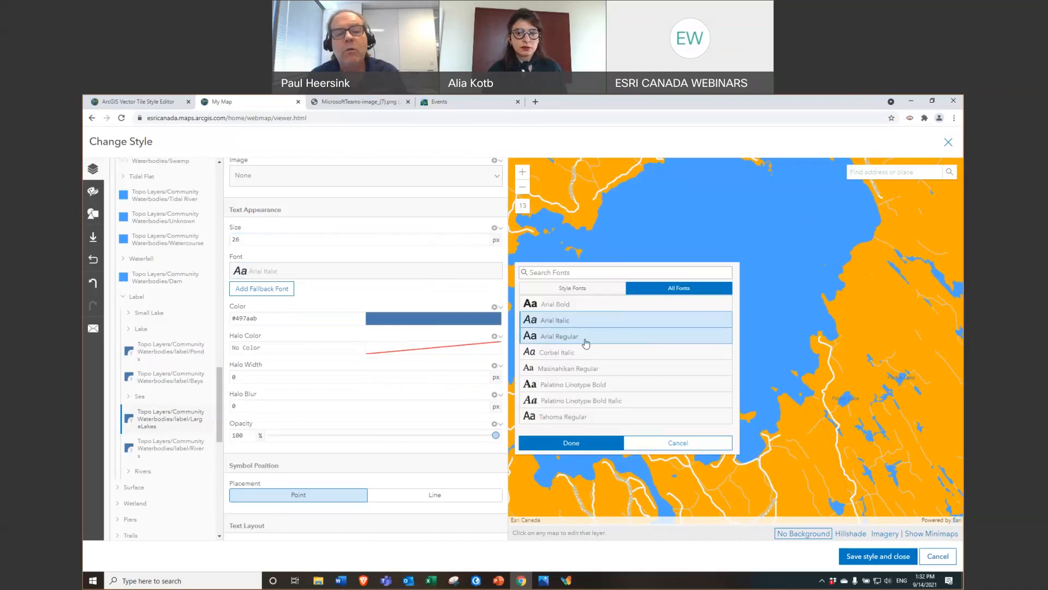
left_click(606, 402)
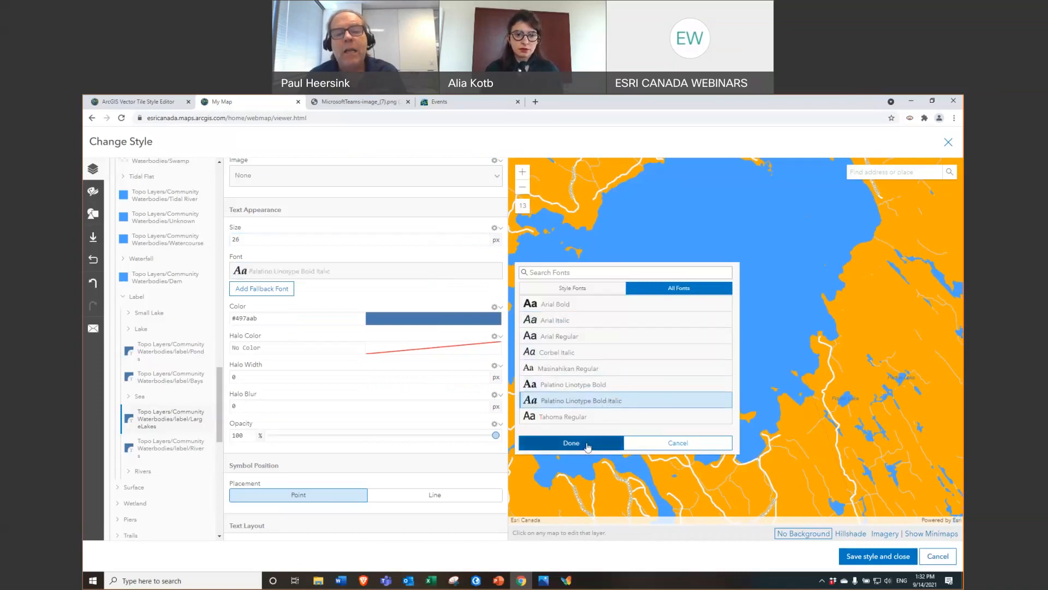
left_click(571, 443)
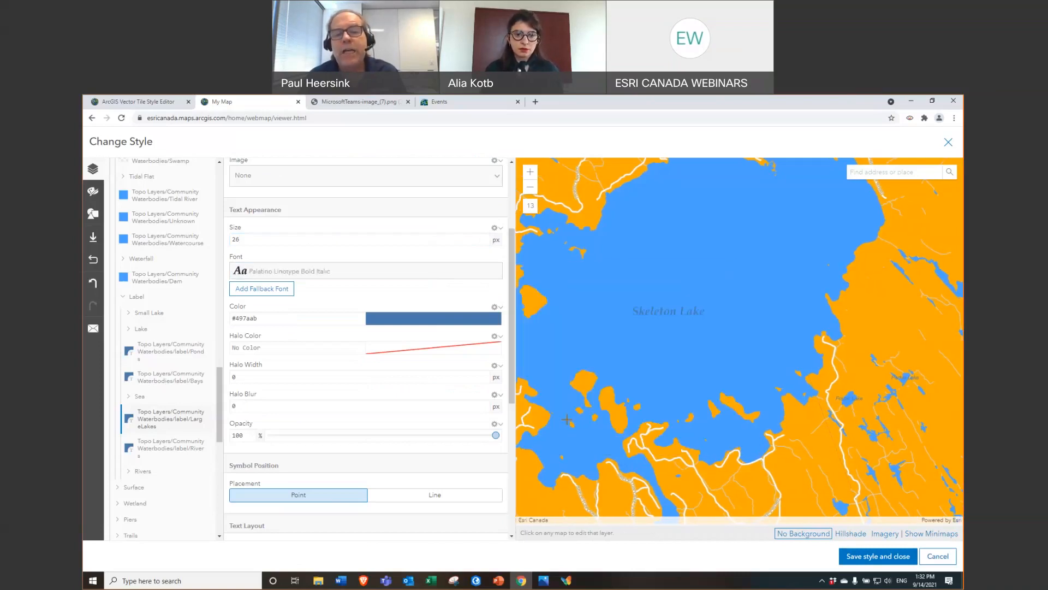
left_click(434, 323)
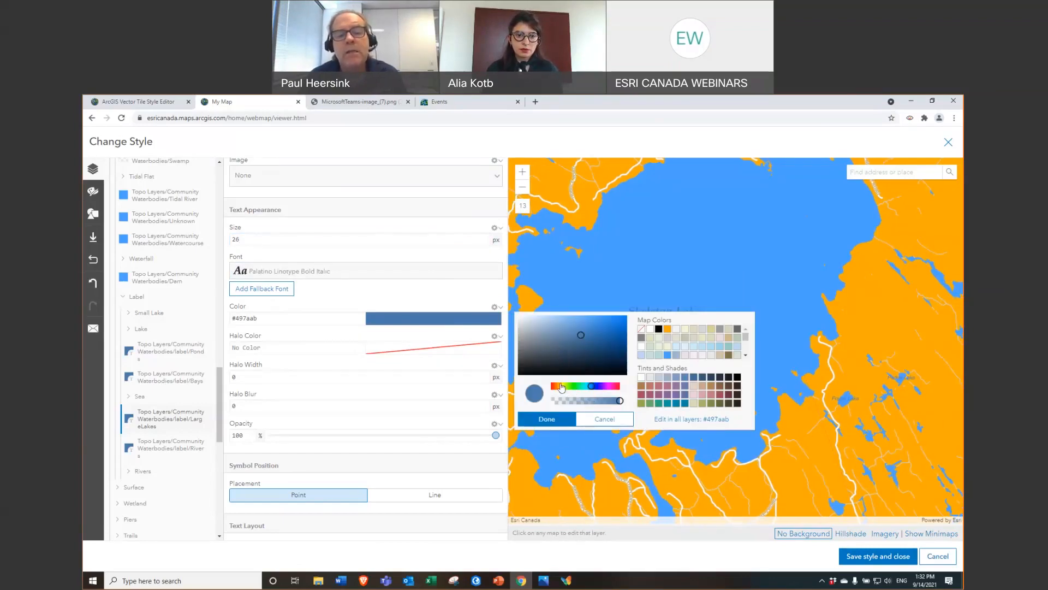
left_click(659, 329)
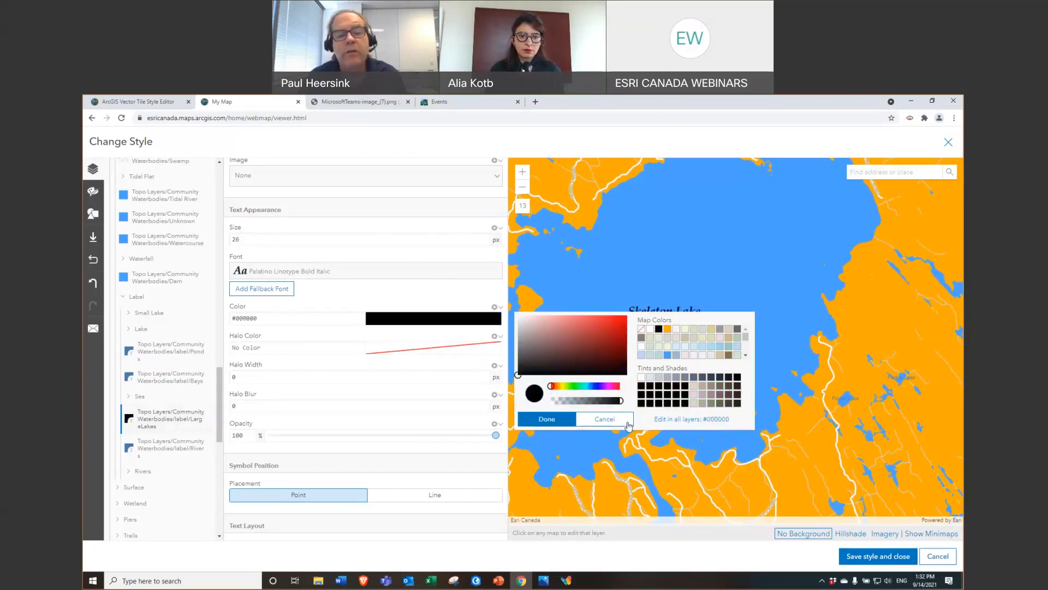
left_click(546, 419)
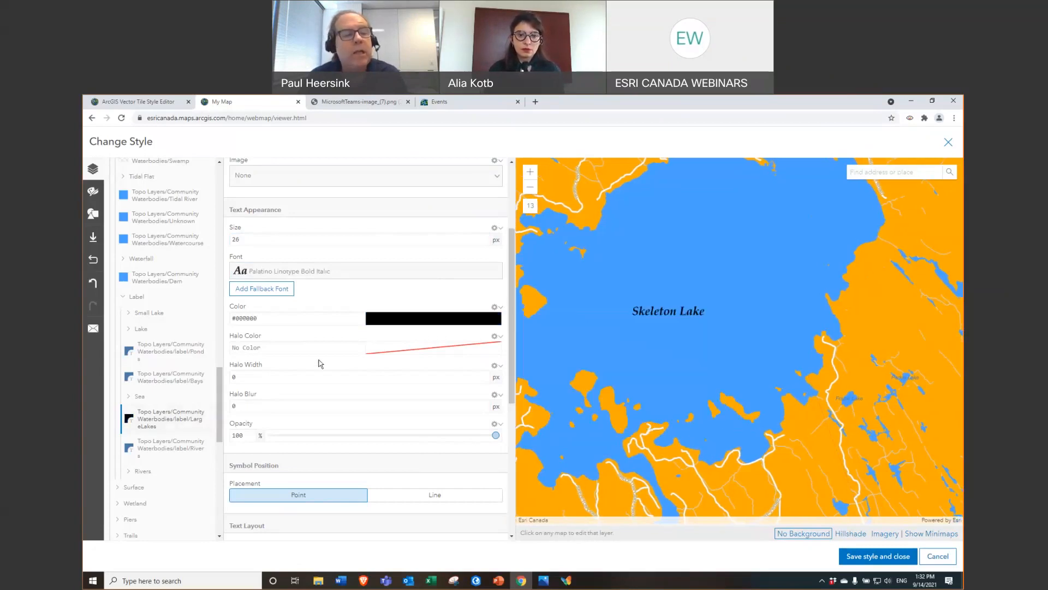
Step: Choose a yellow, #efec0a, as the halo colour of the LargeLakes labels
left_click(430, 352)
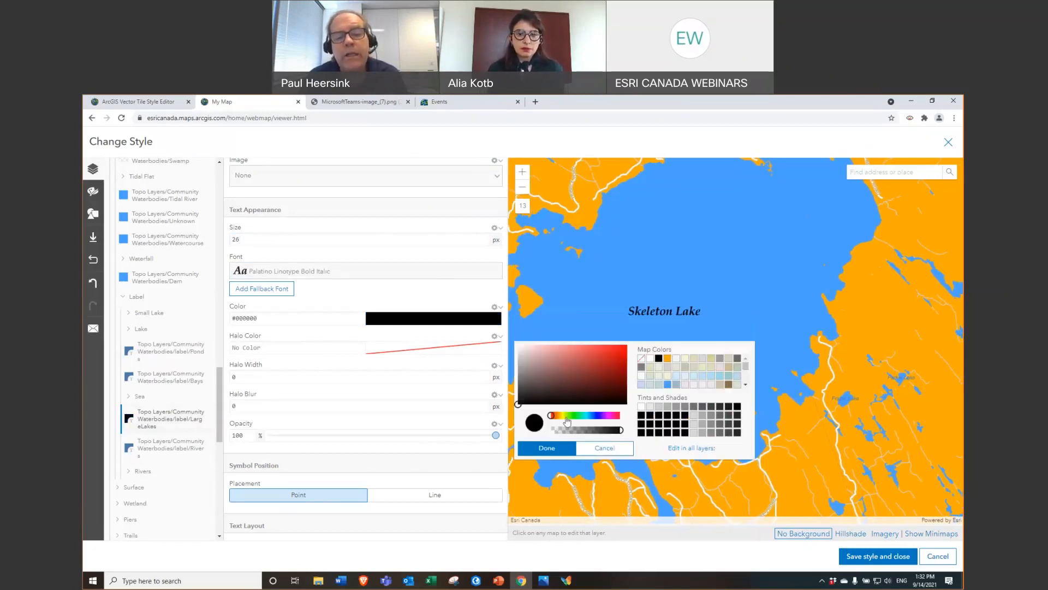
left_click(562, 416)
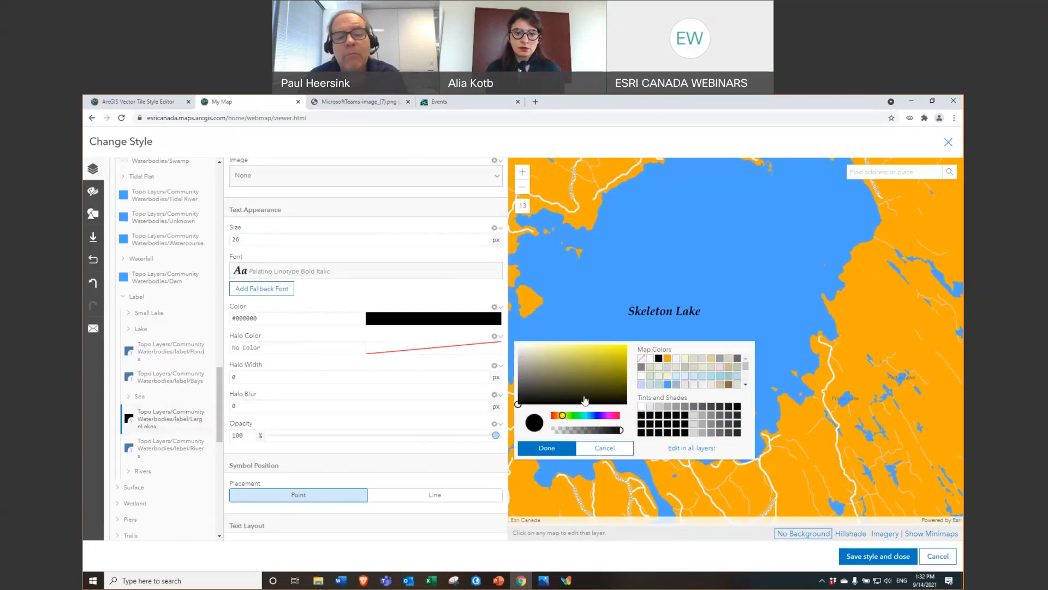
left_click(624, 352)
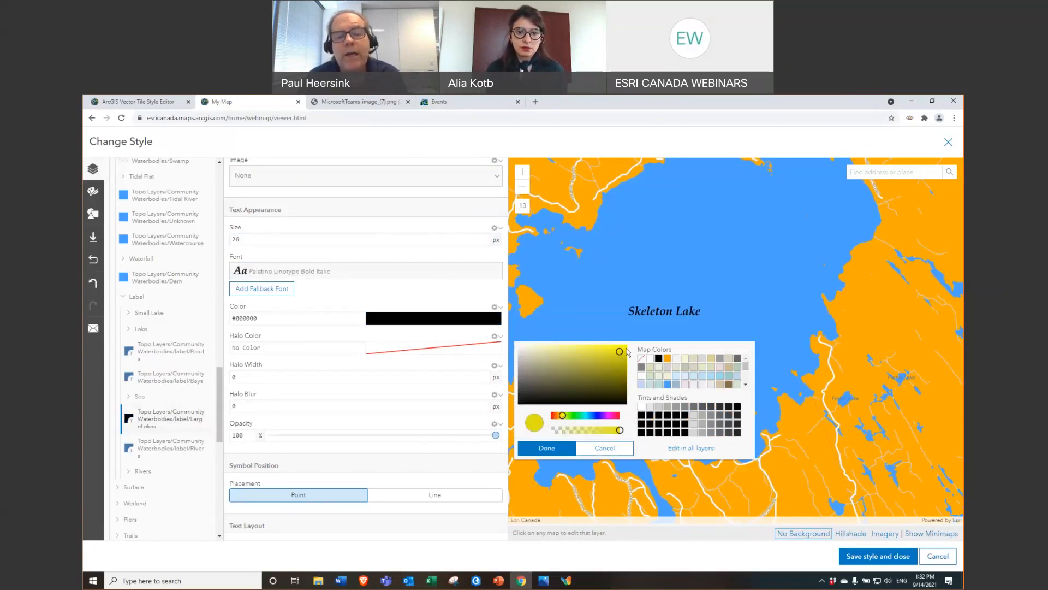
left_click(627, 346)
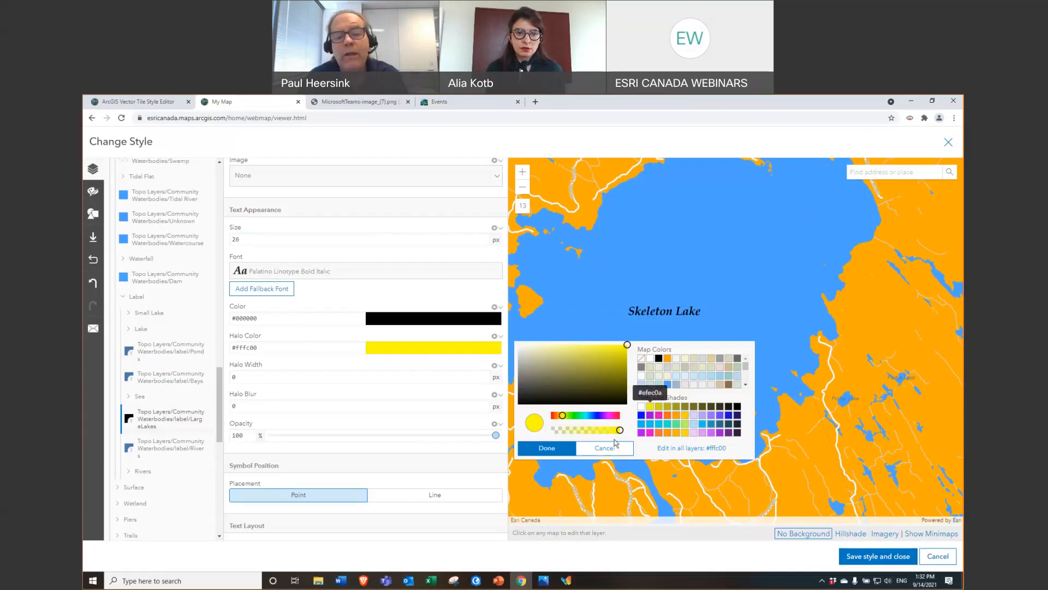
left_click(650, 406)
left_click(546, 448)
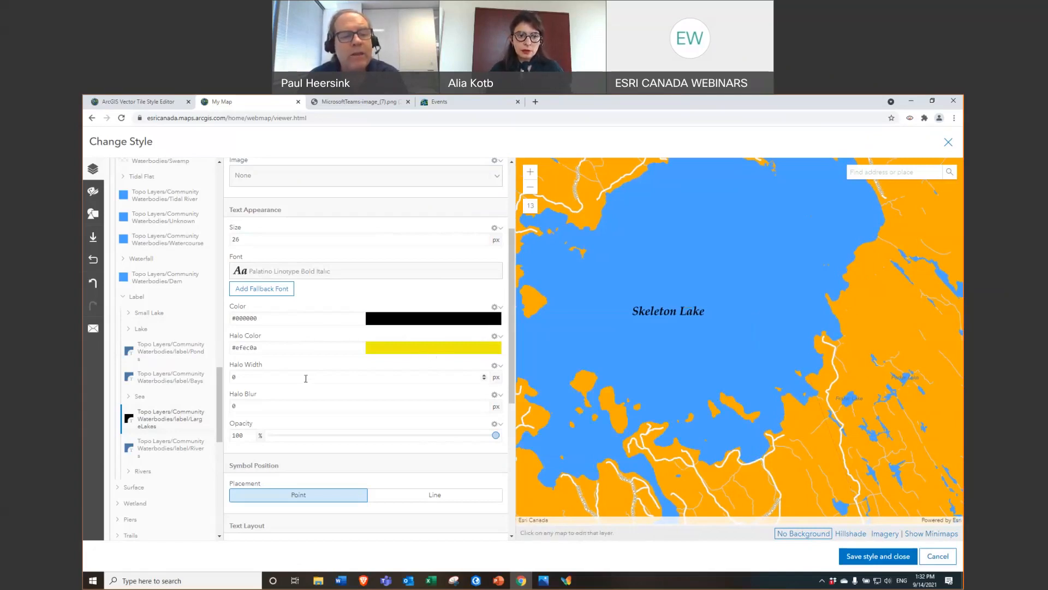
Step: Try a 3 px halo width on the LargeLakes labels and undo that change
left_click(484, 375)
left_click(483, 374)
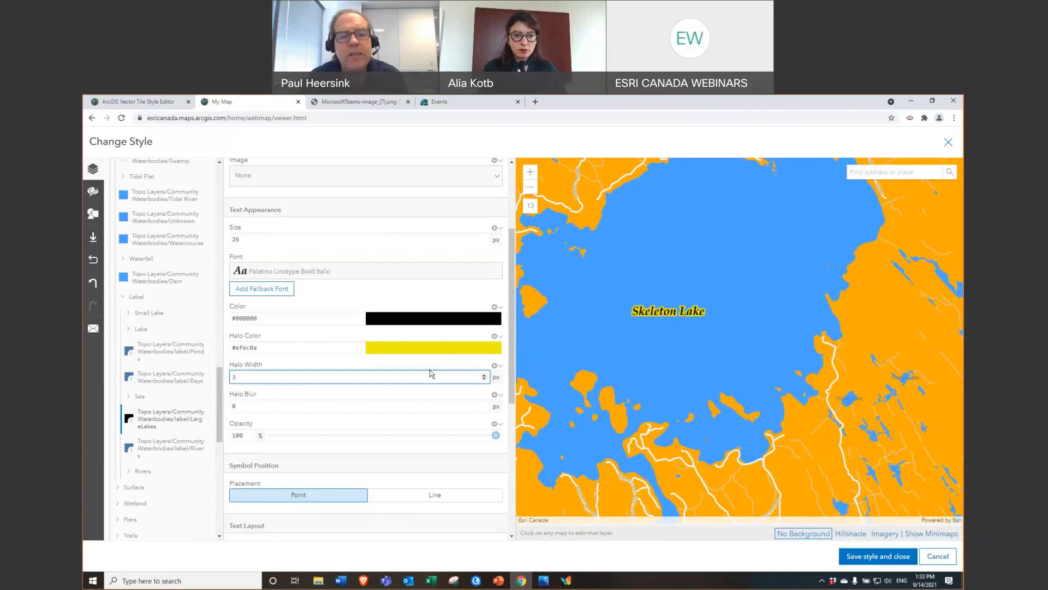
left_click(91, 285)
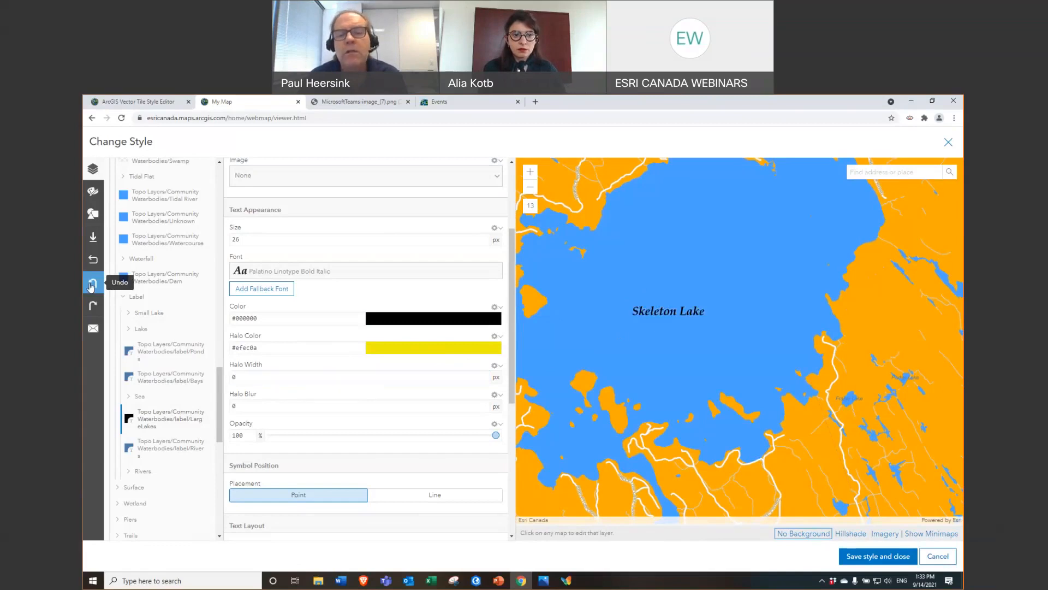
left_click(686, 313)
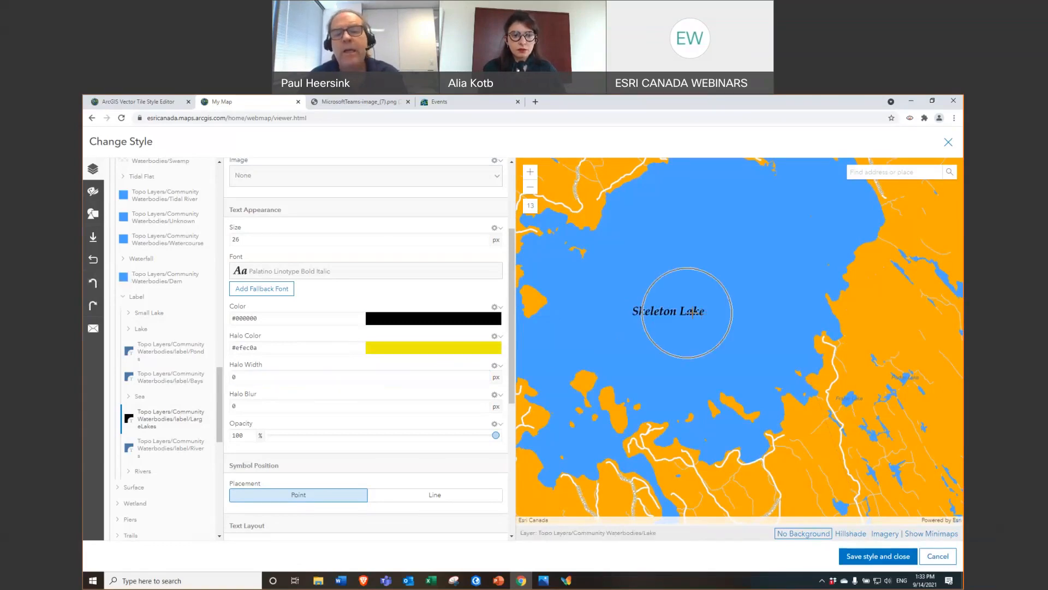
Step: Set the LargeLakes label halo width to 3 px again and redo the undone change
double_click(483, 376)
left_click(483, 375)
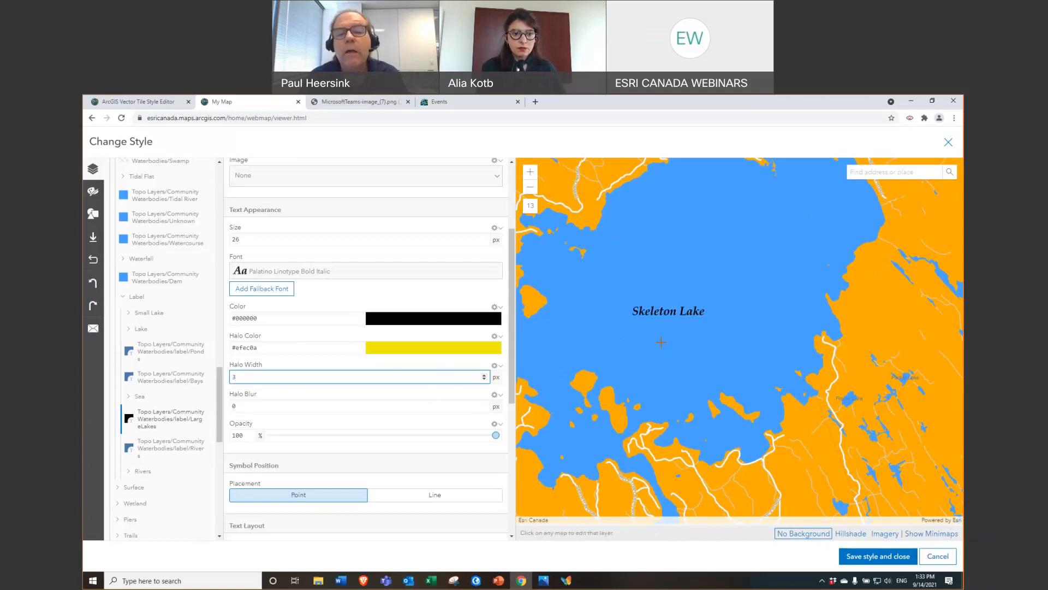
left_click(431, 404)
left_click(470, 375)
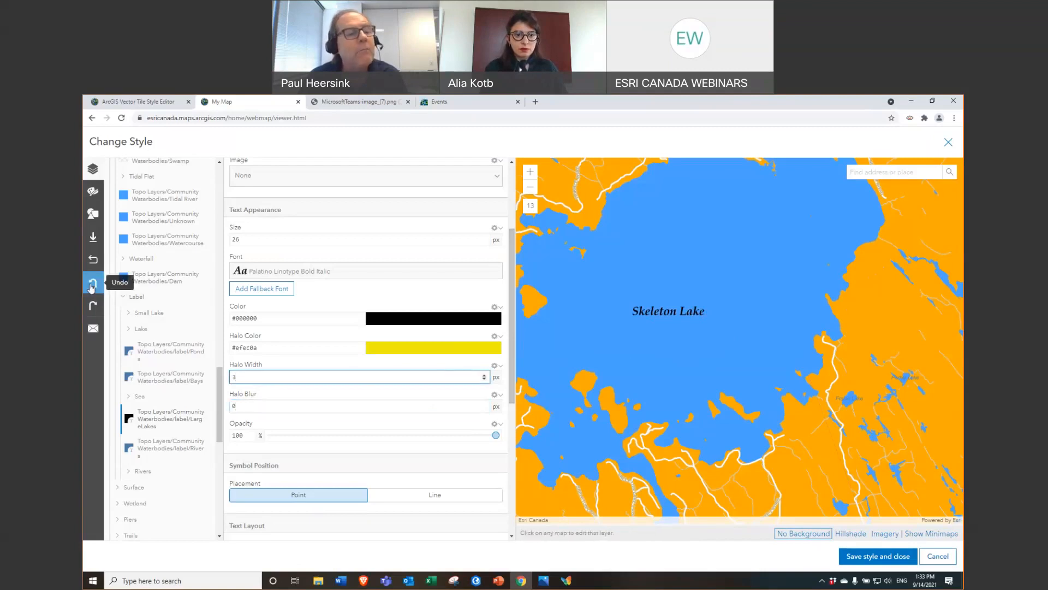
left_click(91, 306)
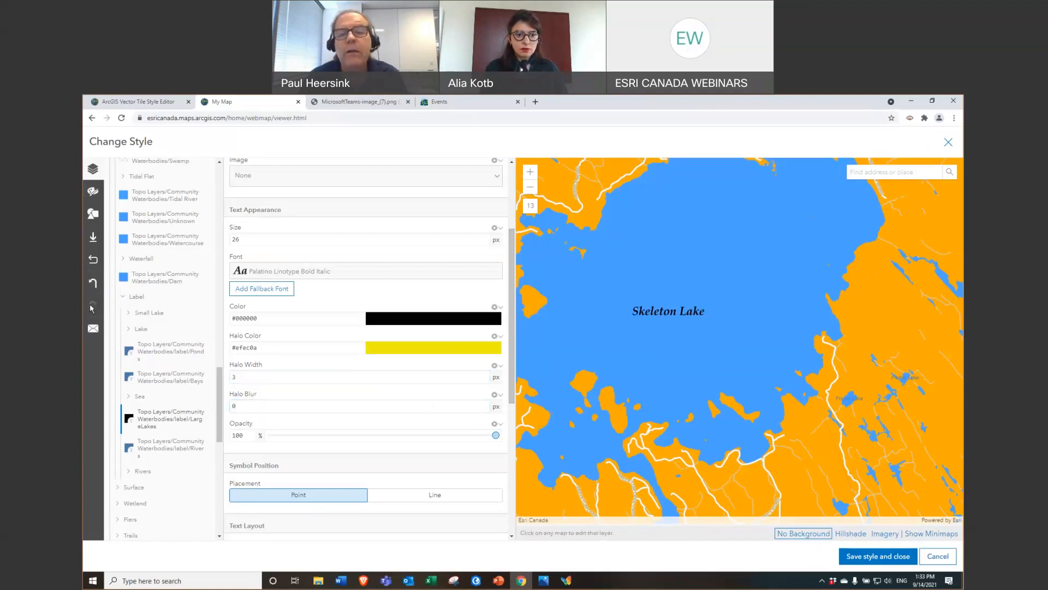
Step: Review the LargeLakes label's symbol position and text layout settings, and collapse its properties to widen the map
scroll(377, 373, "down", 5)
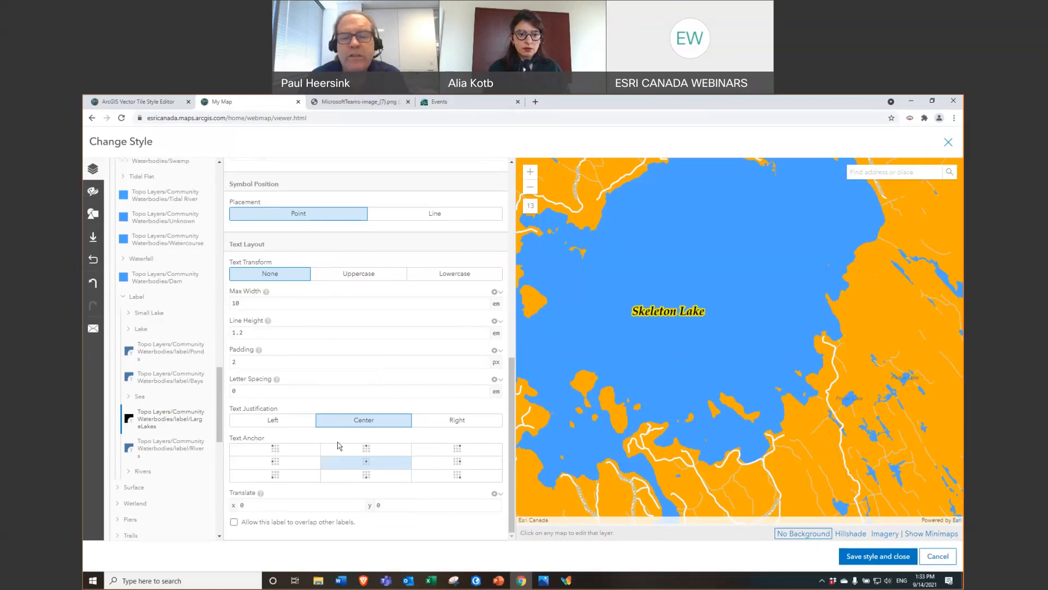
scroll(337, 441, "up", 3)
scroll(338, 441, "up", 3)
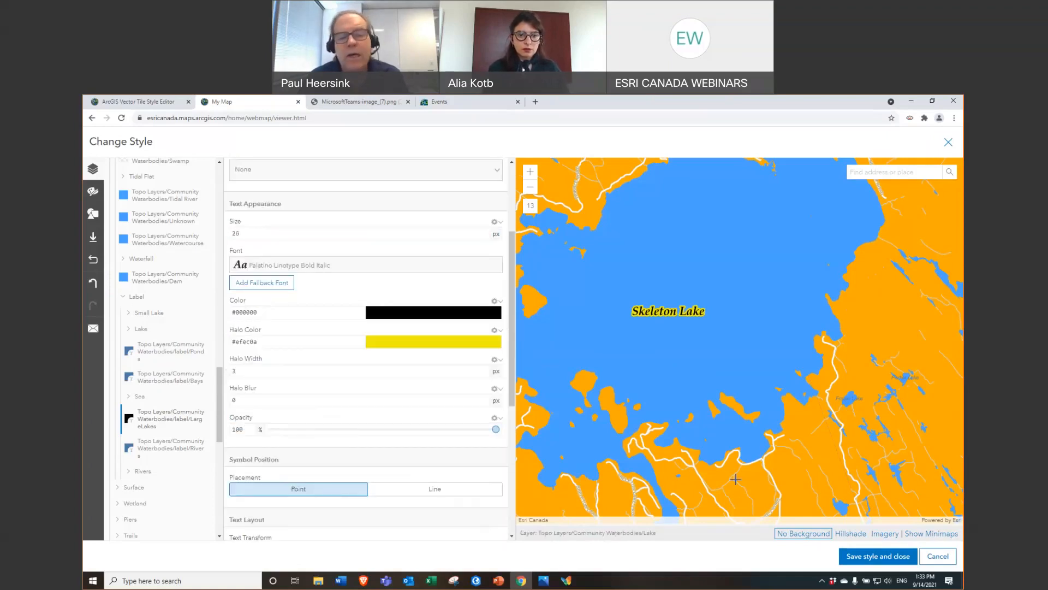
scroll(492, 171, "up", 3)
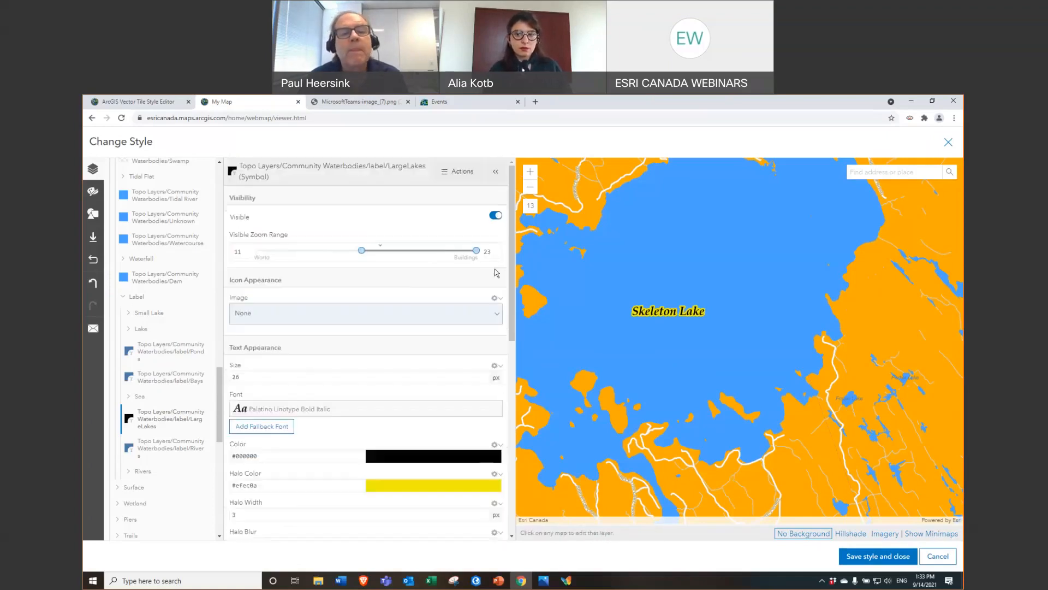
left_click(497, 173)
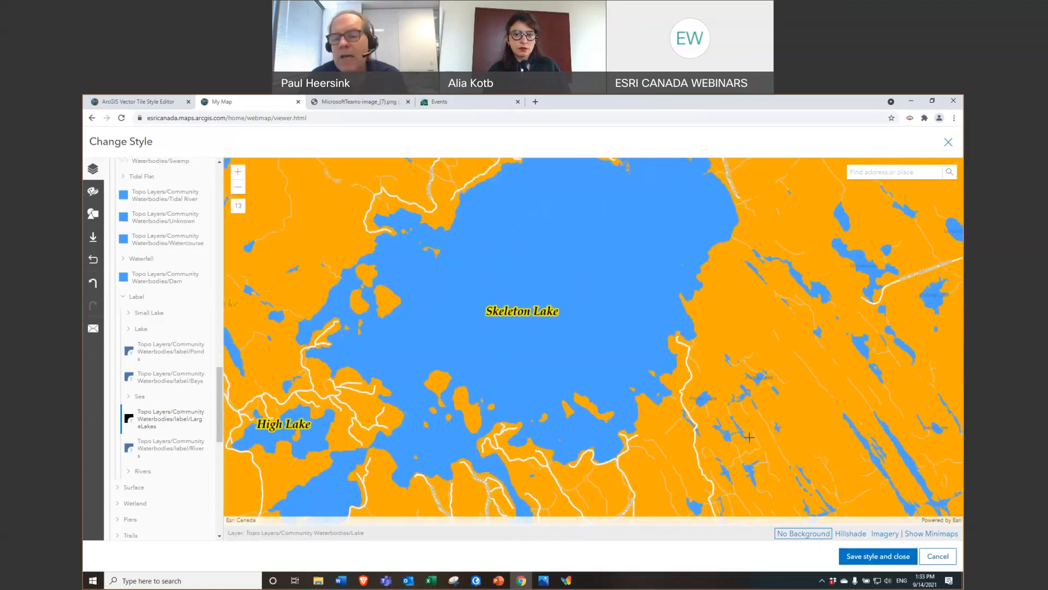
Step: Show the minimaps, pan the zoom level 16 street view to check the style there, and hide the minimaps again
left_click(933, 534)
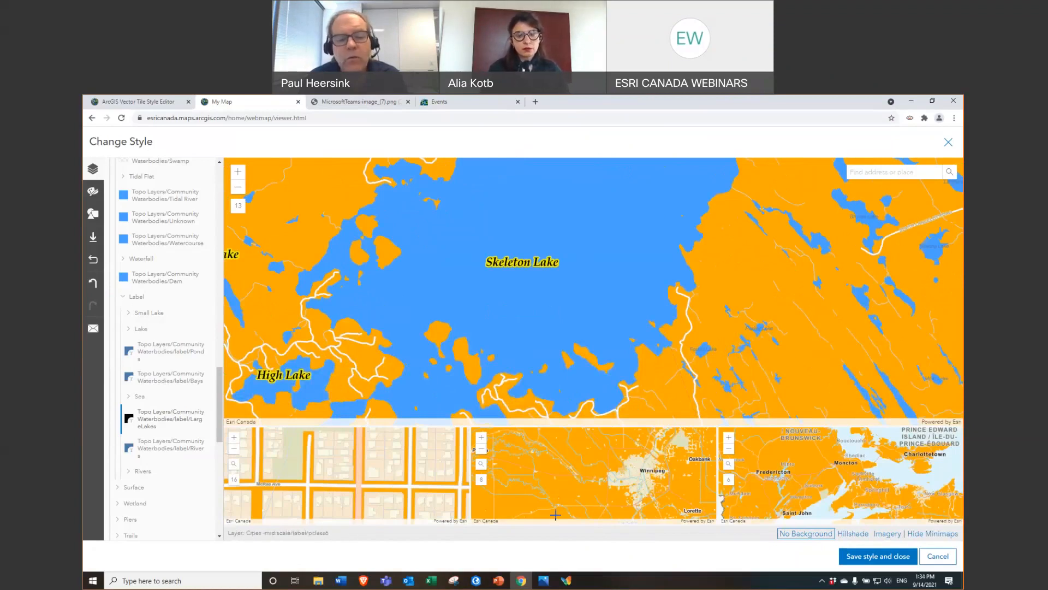
left_click_drag(350, 478, 386, 474)
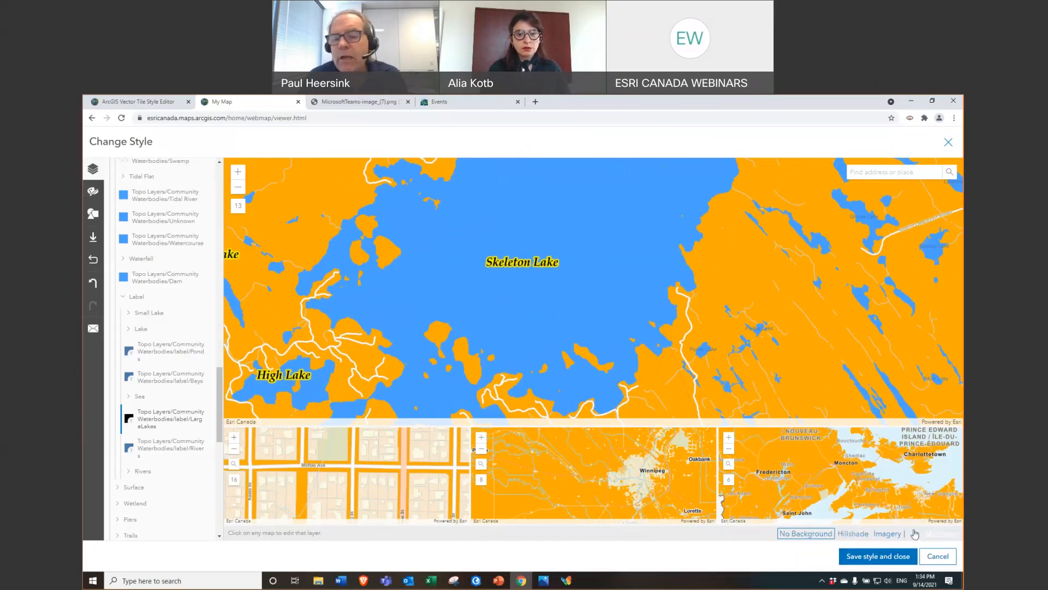
left_click(933, 533)
Step: Replace the LocalHwy road label's shield icon with the Topo Layers/Tree image
left_click_drag(423, 414, 501, 223)
scroll(459, 352, "down", 2)
scroll(459, 352, "up", 2)
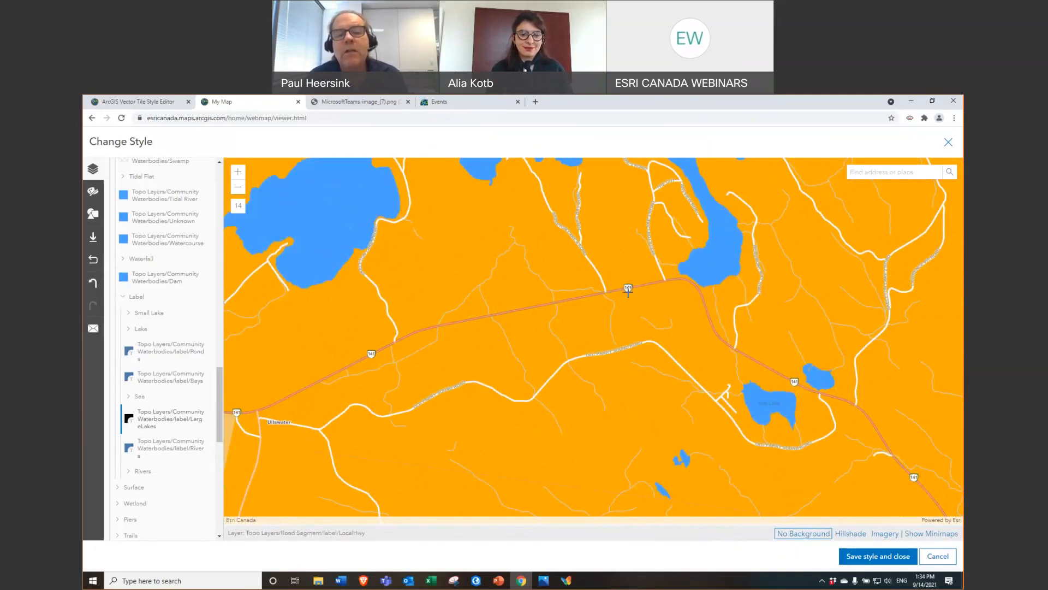
left_click(631, 300)
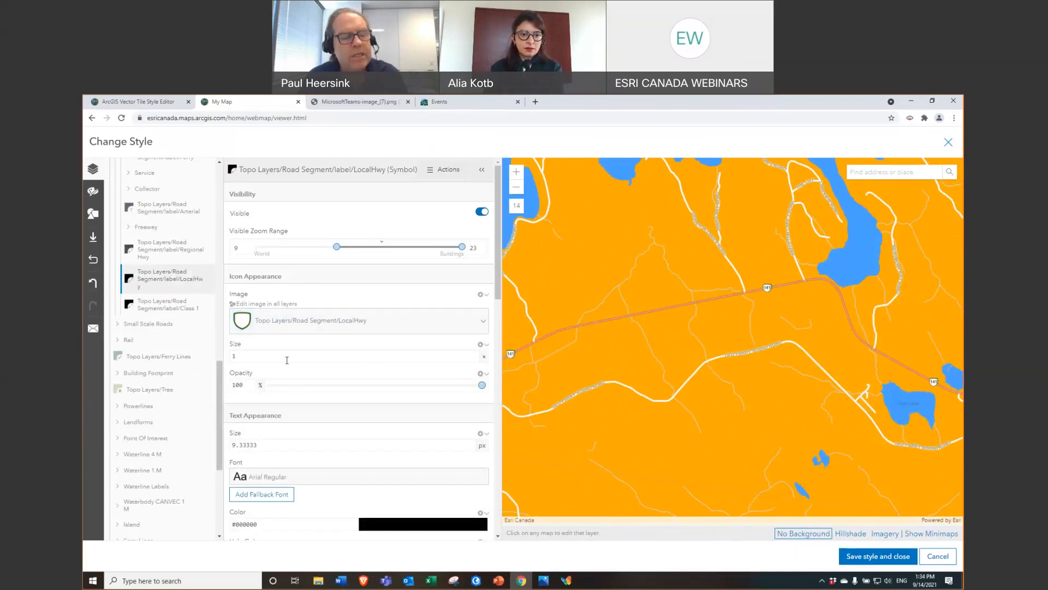
left_click(484, 325)
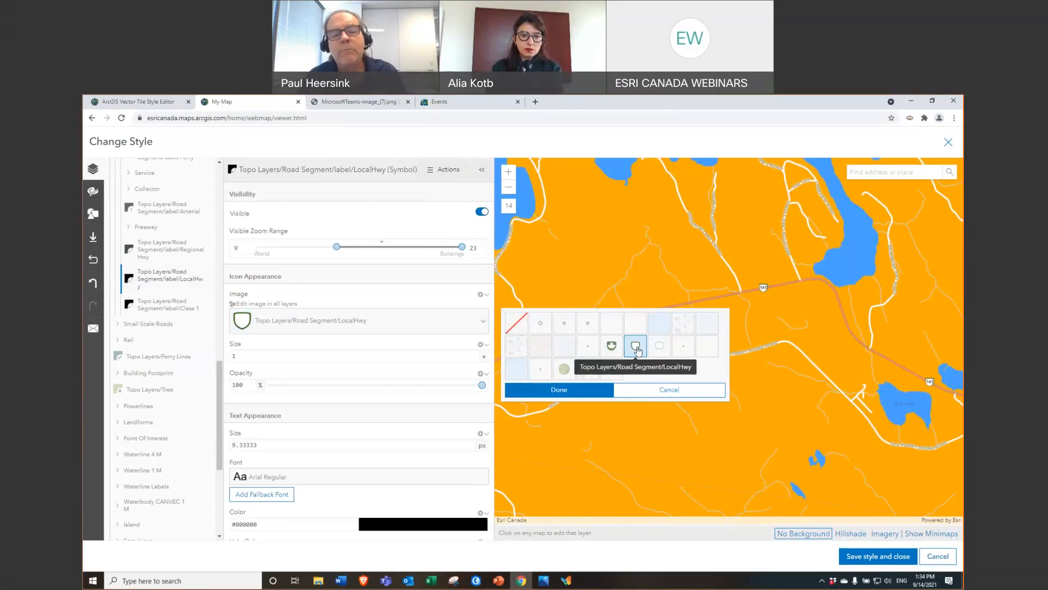
left_click(565, 370)
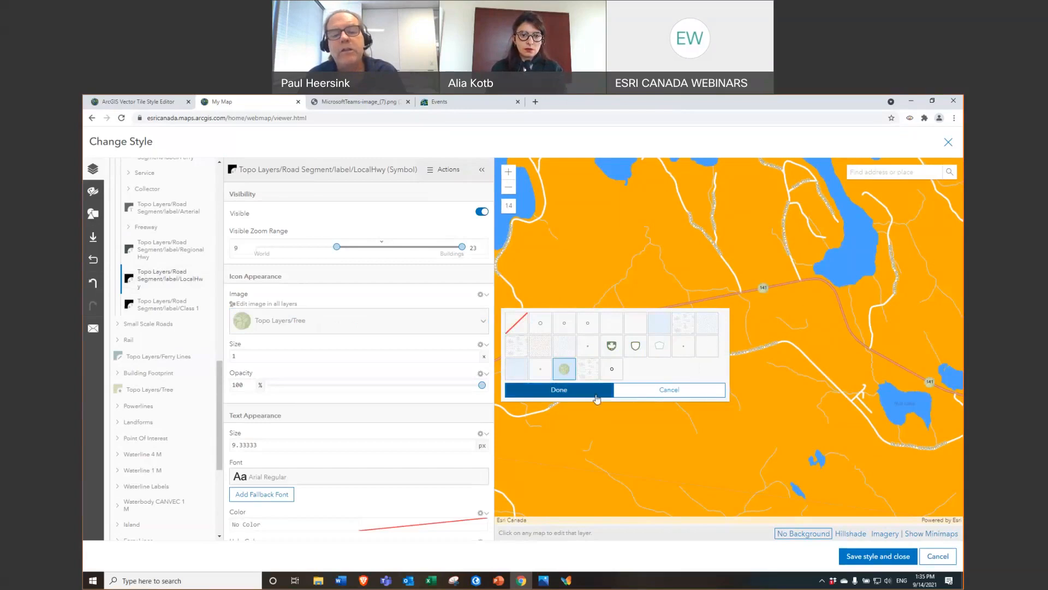
left_click(601, 390)
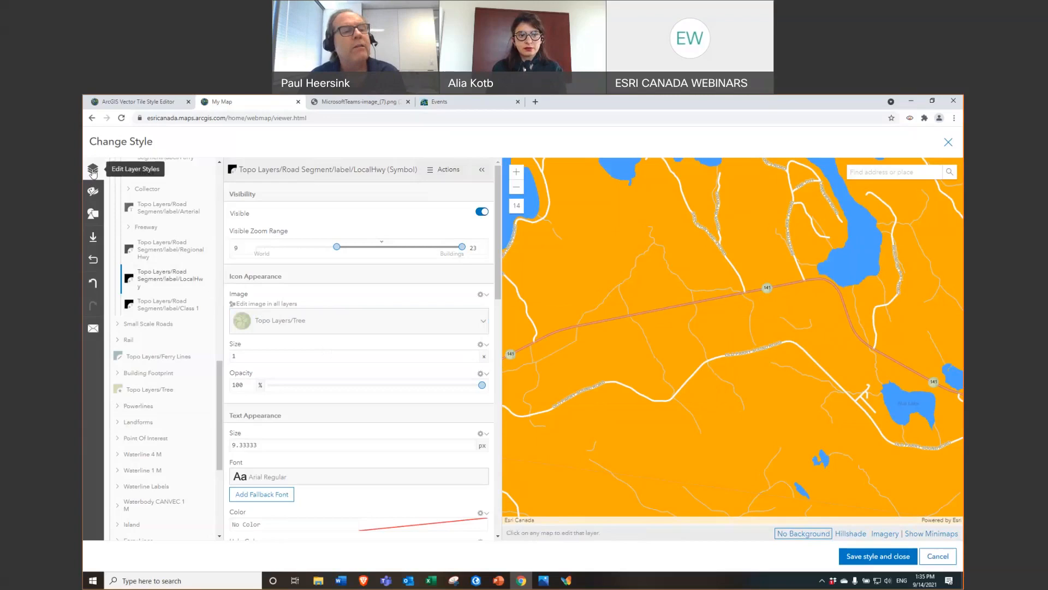
Step: Add a new icon named leaf to the style's icons and patterns from SmallFallLeaf1.png on the Desktop
left_click(94, 214)
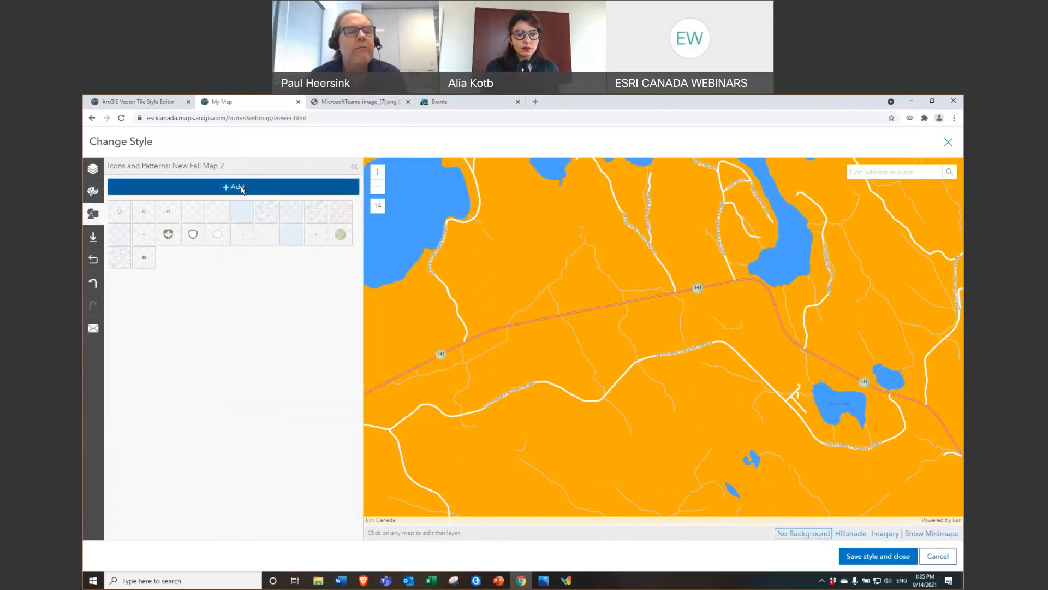
left_click(240, 188)
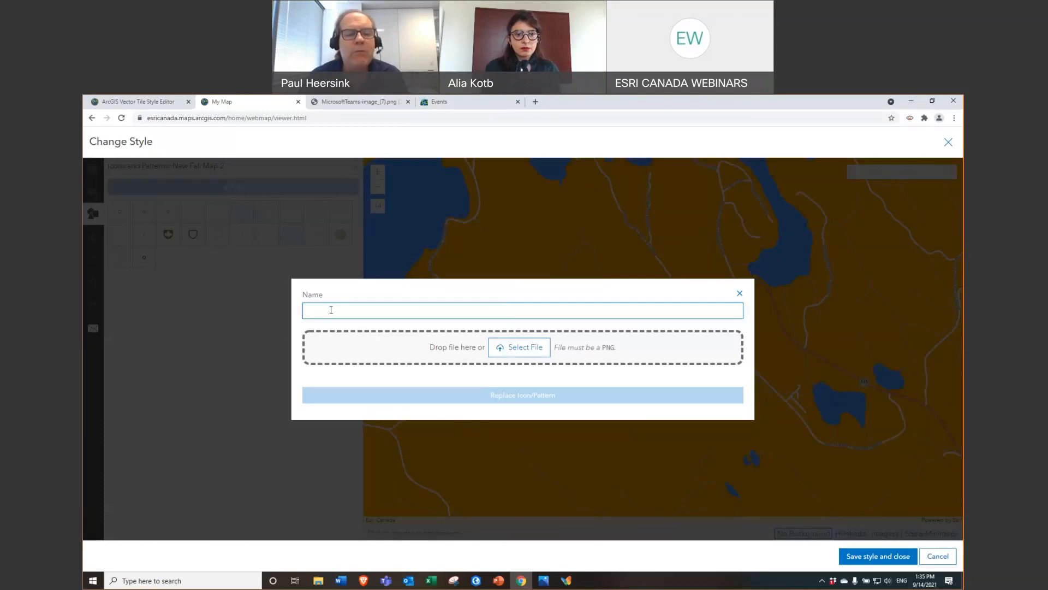
left_click(529, 350)
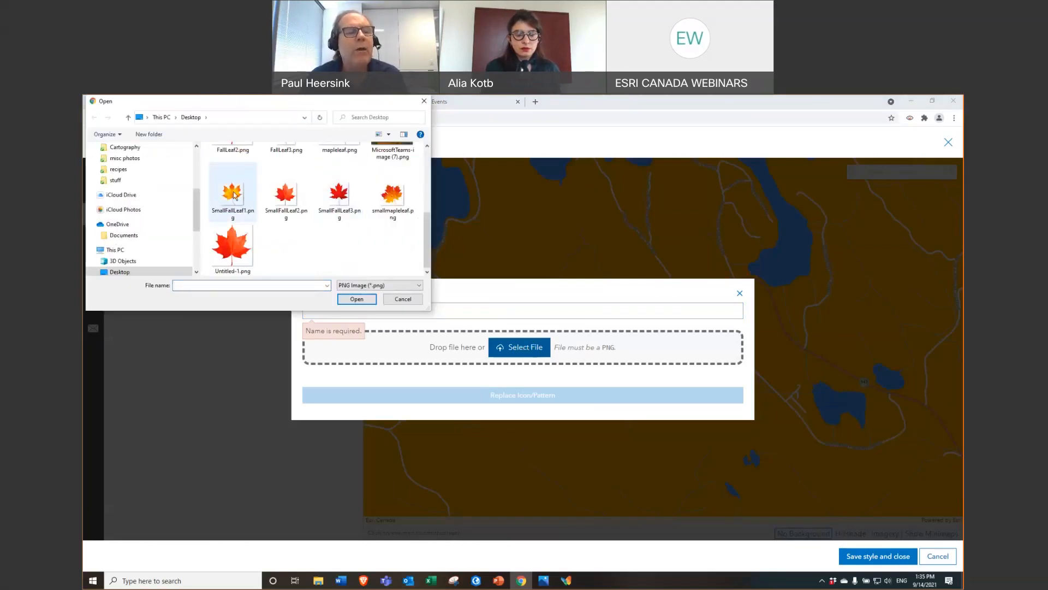
left_click(233, 195)
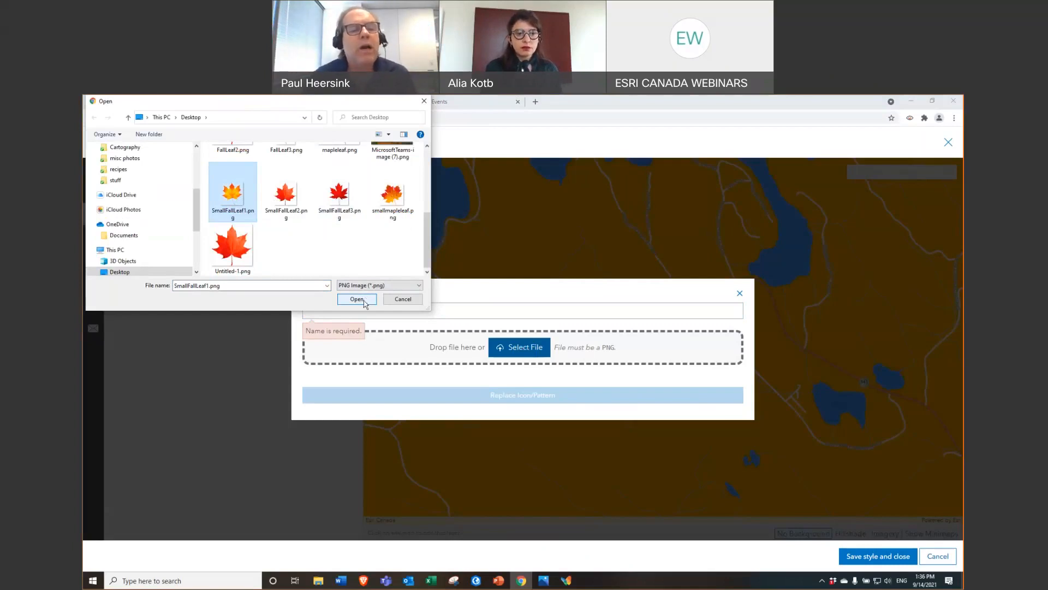
left_click(364, 301)
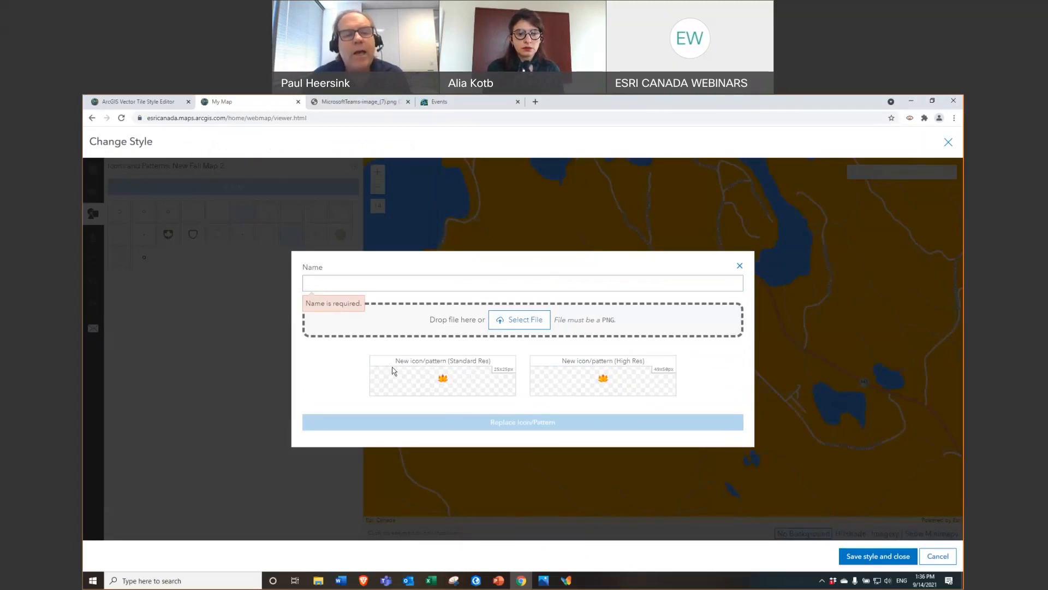
left_click(362, 282)
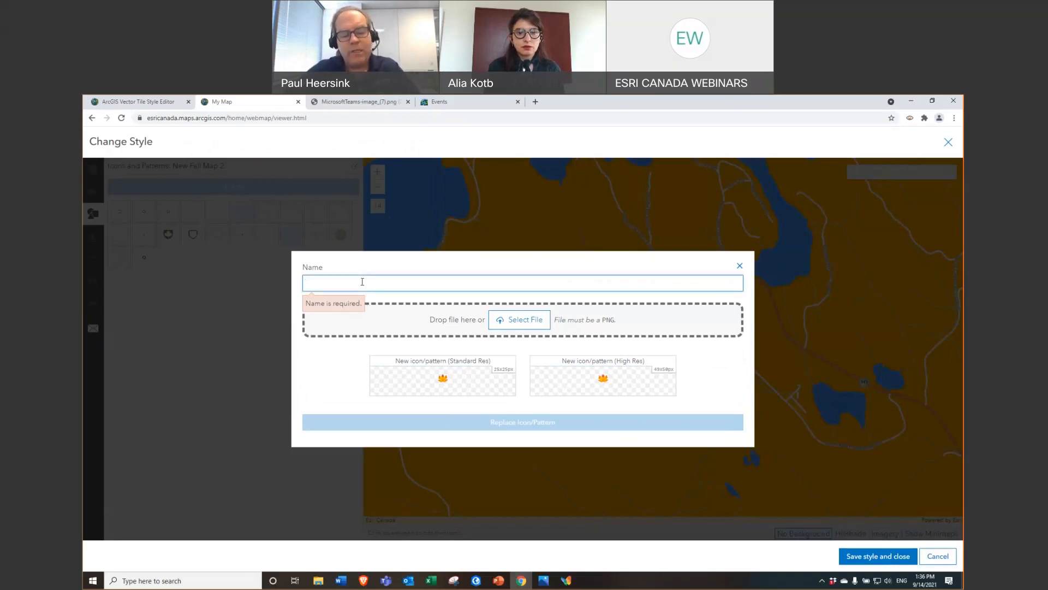
type("leaf")
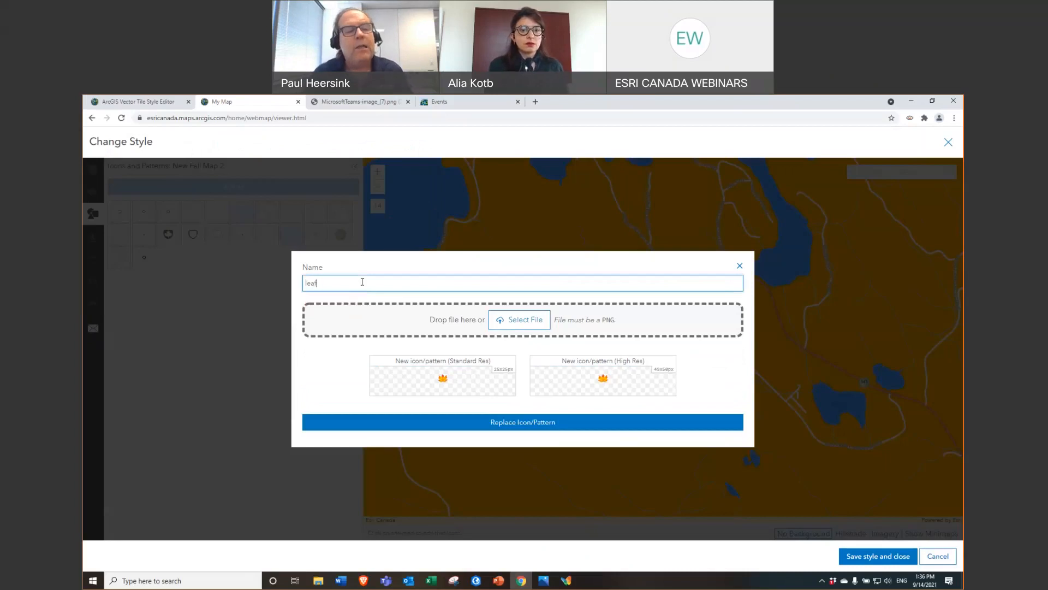
left_click(520, 424)
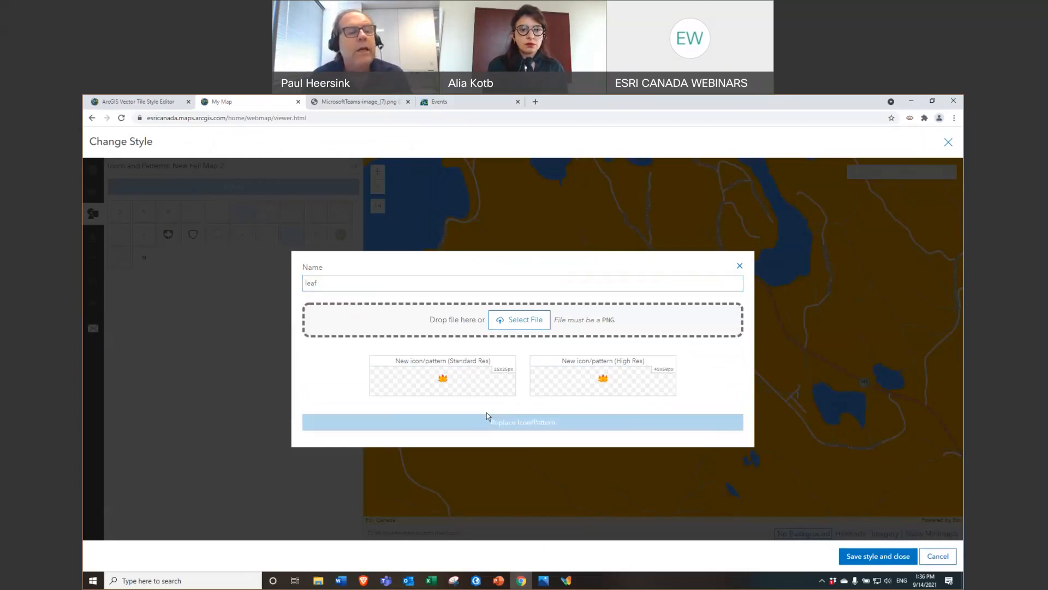
key("ctrl")
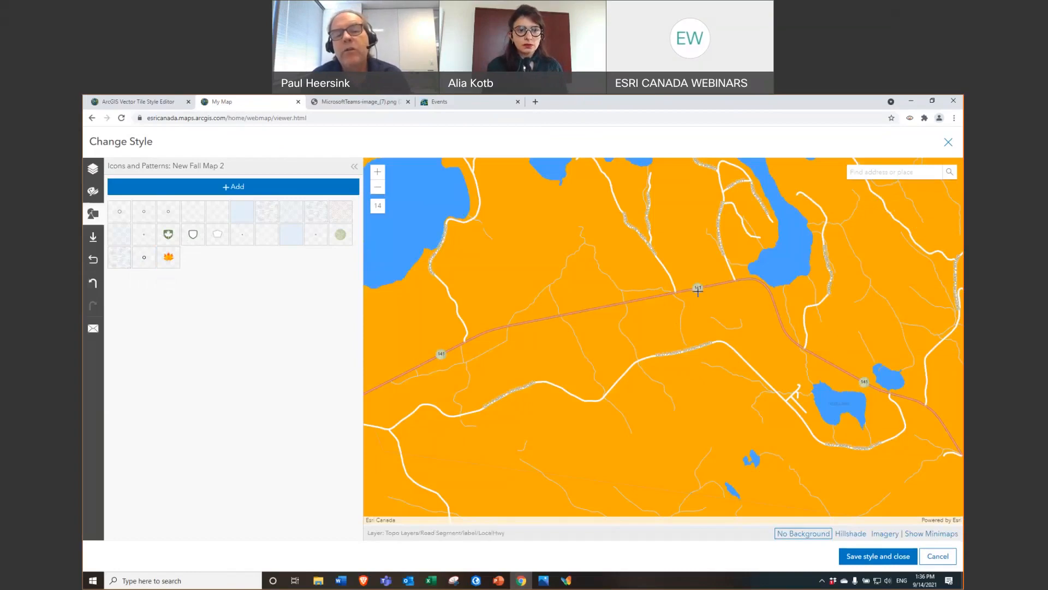
Step: Set the LocalHwy road label's icon image to leaf and its icon size to 4
left_click(690, 320)
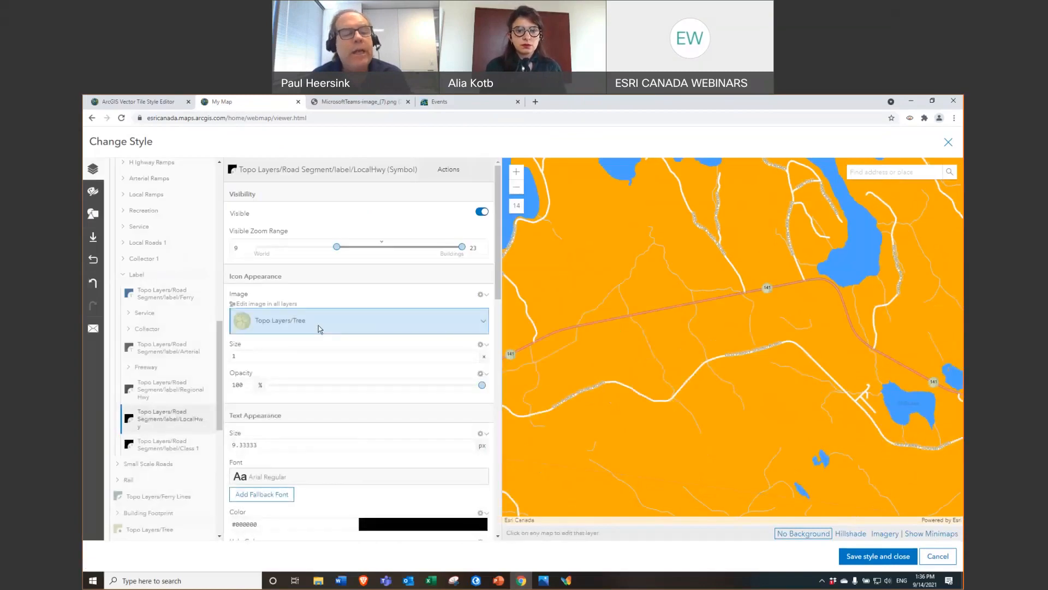
left_click(292, 320)
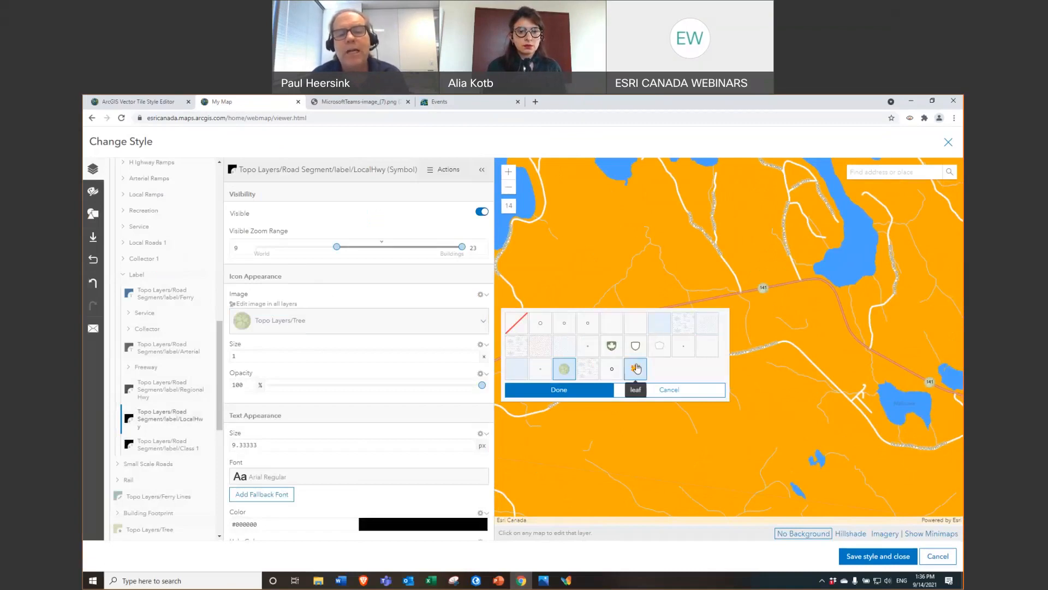
left_click(638, 371)
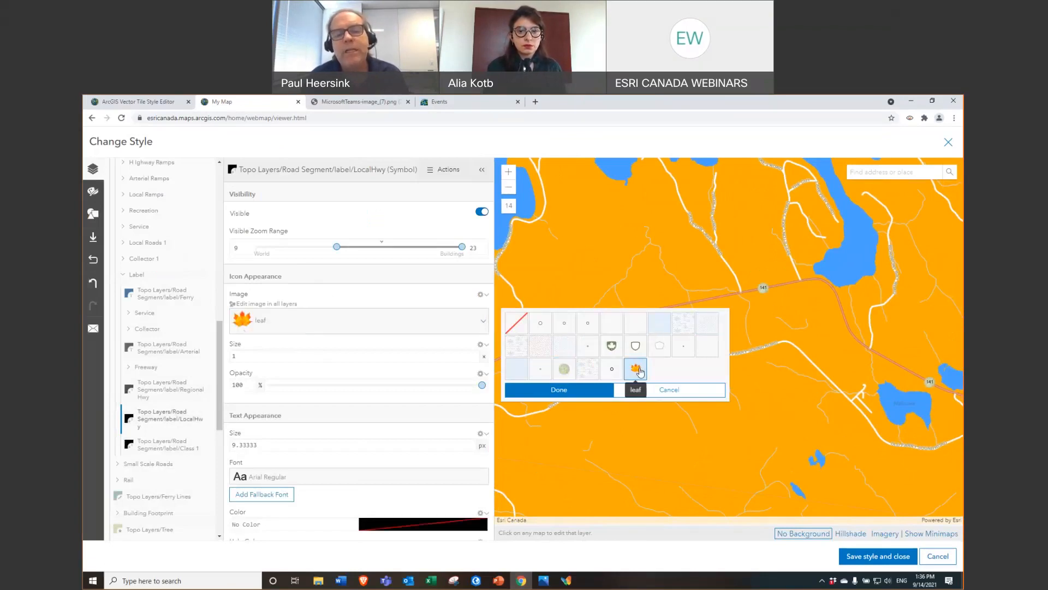
left_click(559, 390)
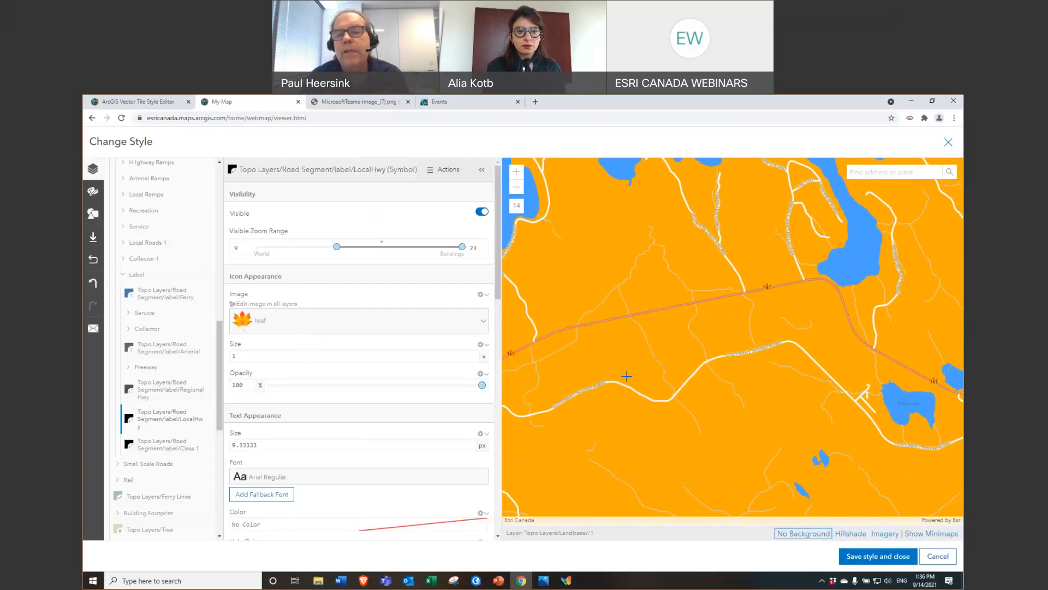
left_click(475, 354)
left_click(475, 353)
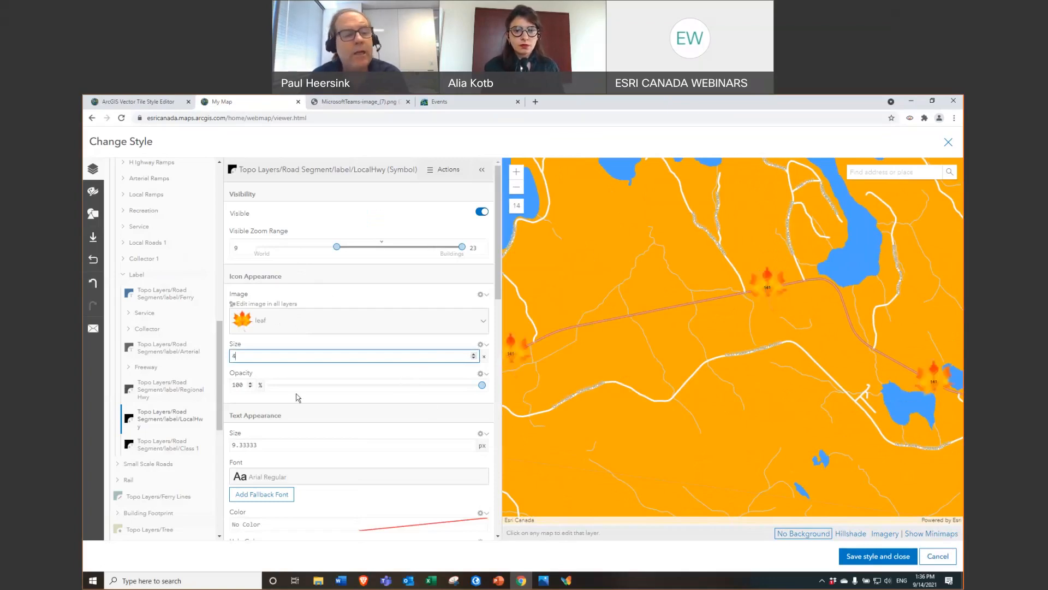
Step: Set the LocalHwy label's text size to 24 px and its text colour to white (#ffffff)
double_click(286, 444)
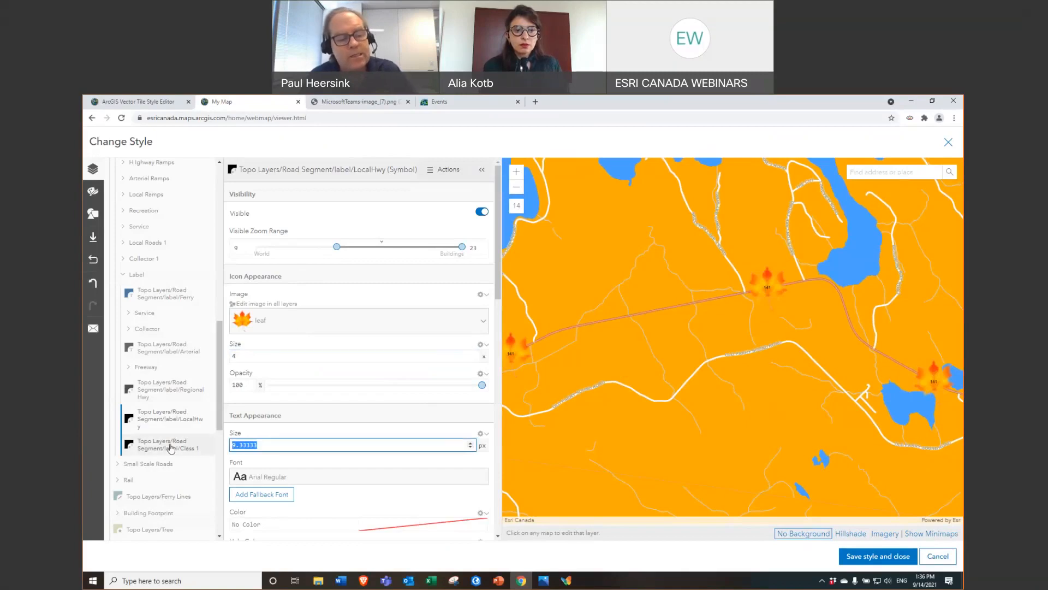
type("24")
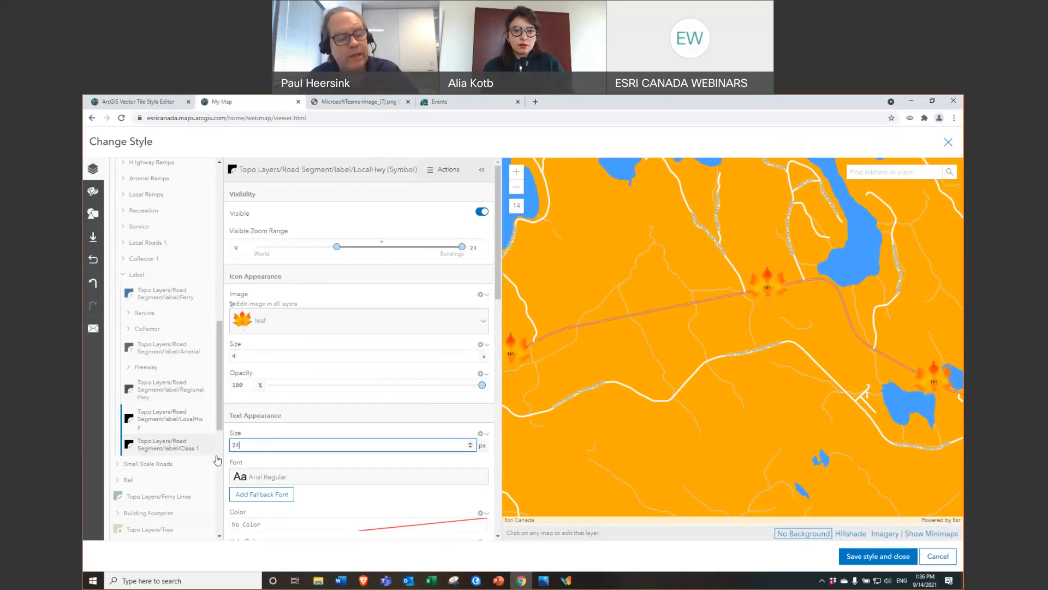
left_click(279, 476)
scroll(281, 450, "down", 2)
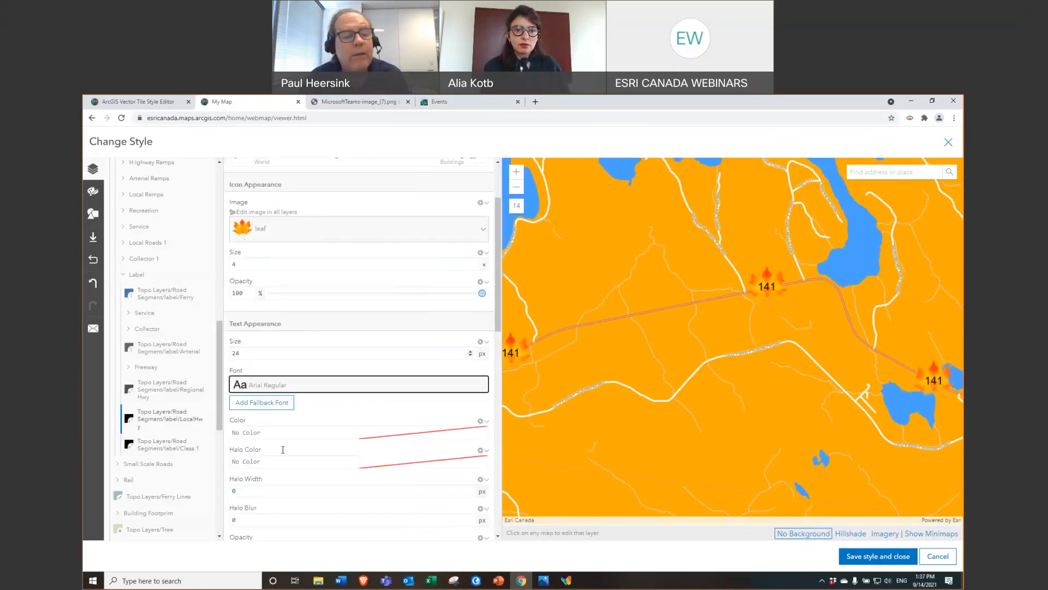
left_click(431, 429)
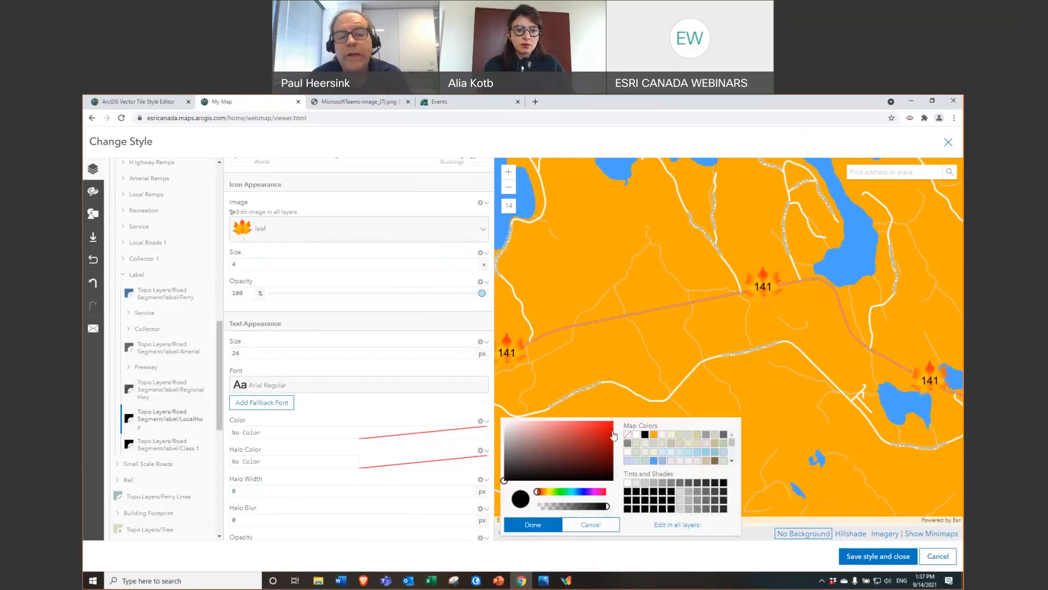
left_click(538, 525)
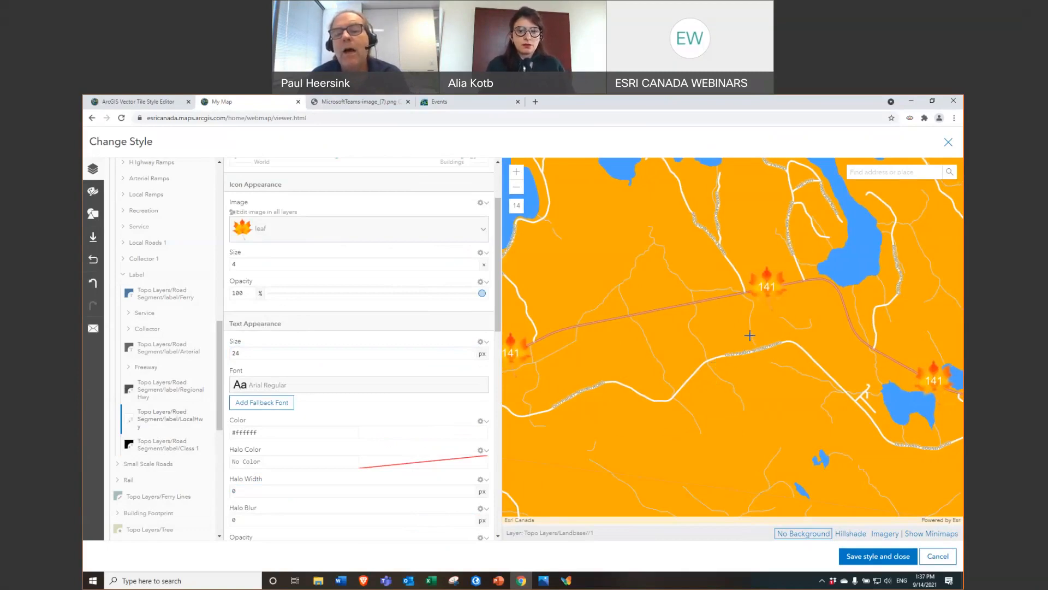
Step: Look over the leaf icons along the highway, collapse the LocalHwy properties and browse the layer list, expanding the Trails group
left_click_drag(732, 338, 670, 347)
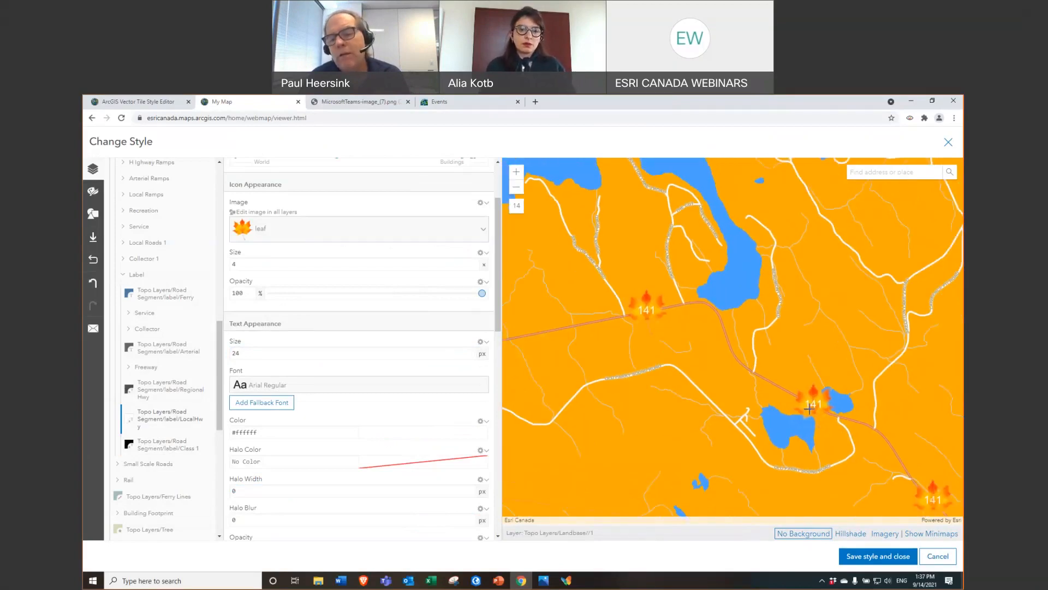
mouse_move(749, 394)
left_mouse_down()
mouse_move(723, 405)
mouse_move(739, 403)
left_mouse_up()
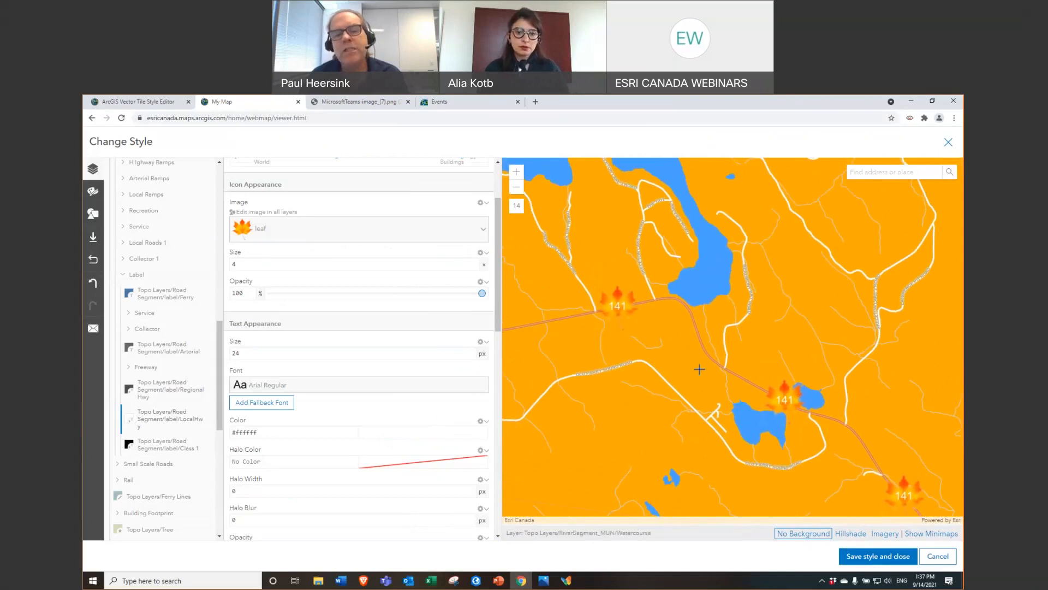
left_click_drag(699, 369, 734, 387)
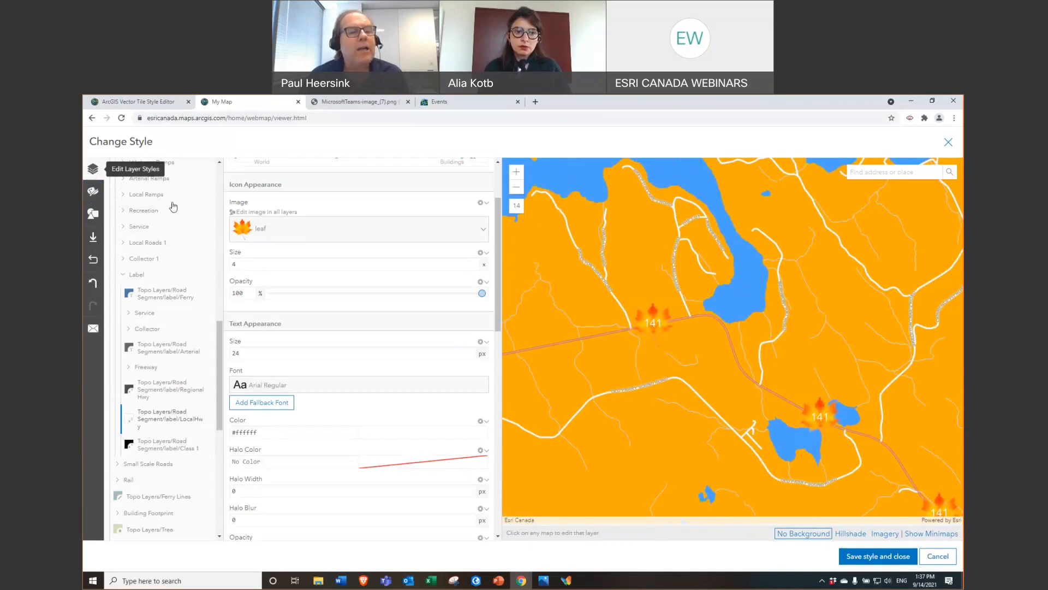
scroll(469, 229, "up", 2)
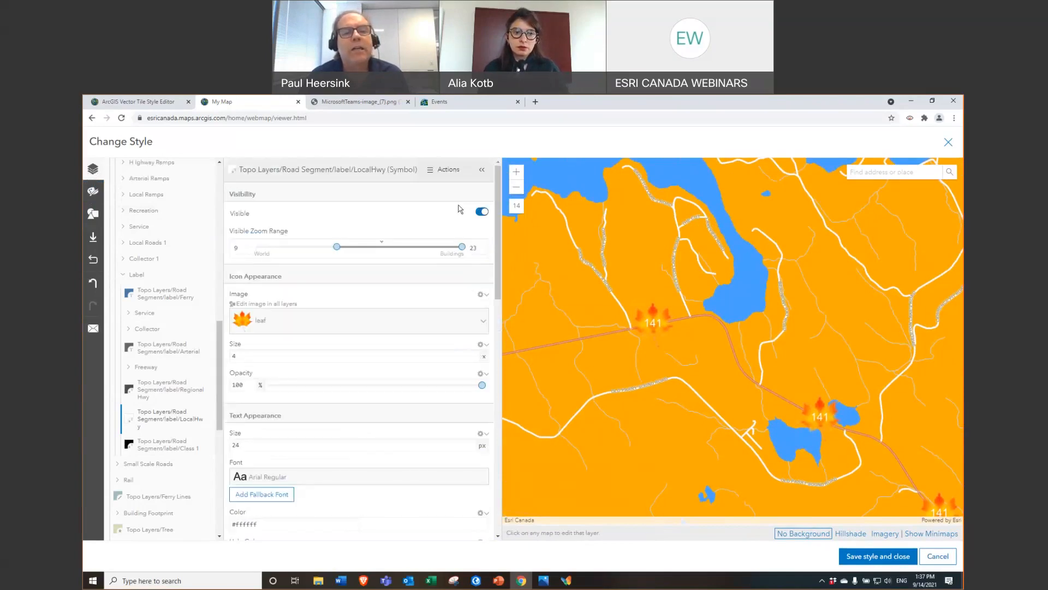
left_click(482, 169)
scroll(180, 271, "up", 10)
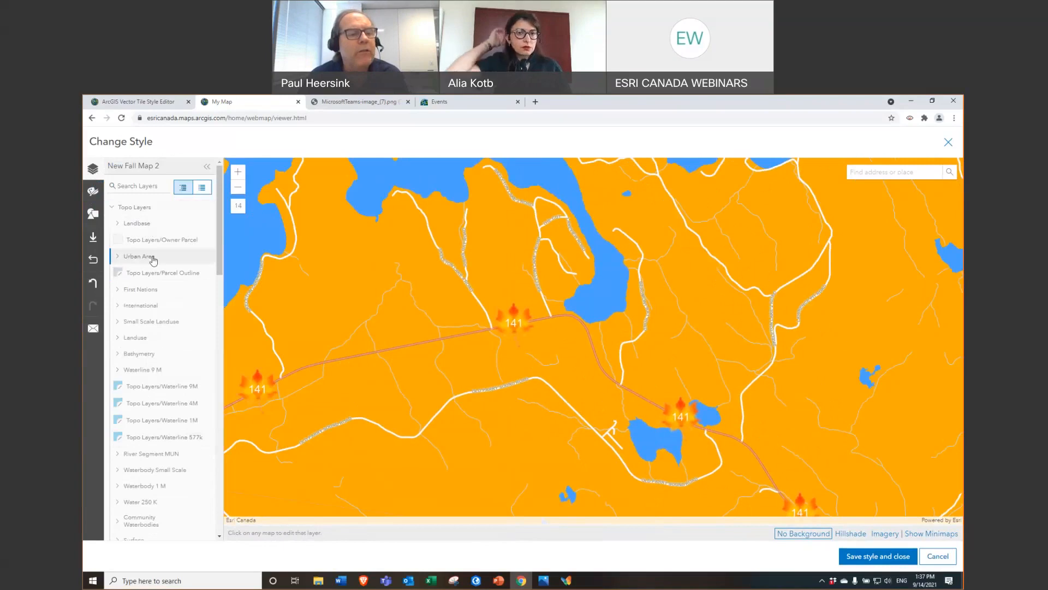
scroll(162, 371, "down", 4)
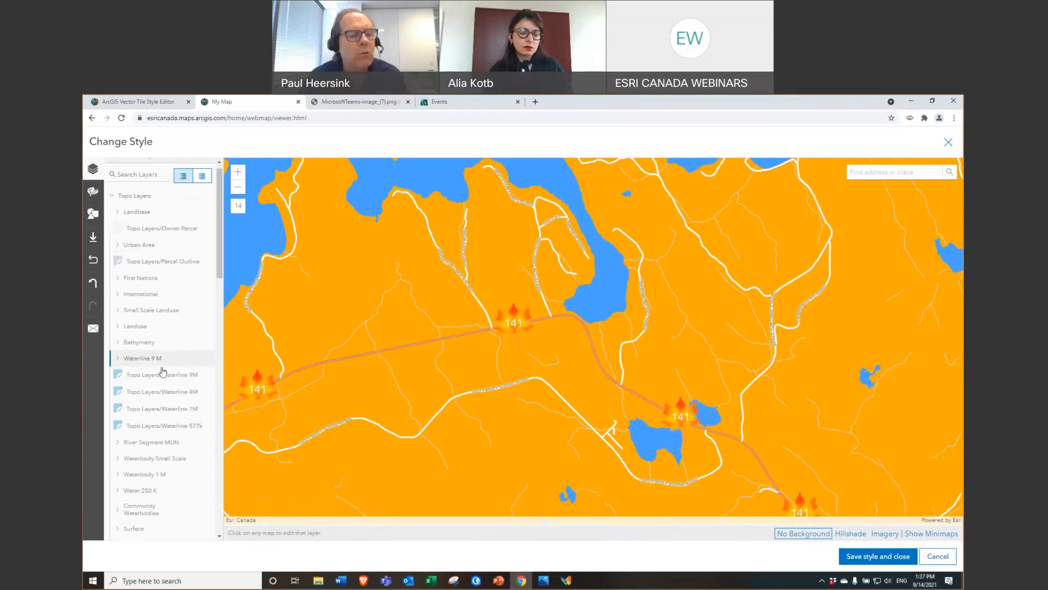
scroll(164, 360, "down", 2)
left_click(118, 313)
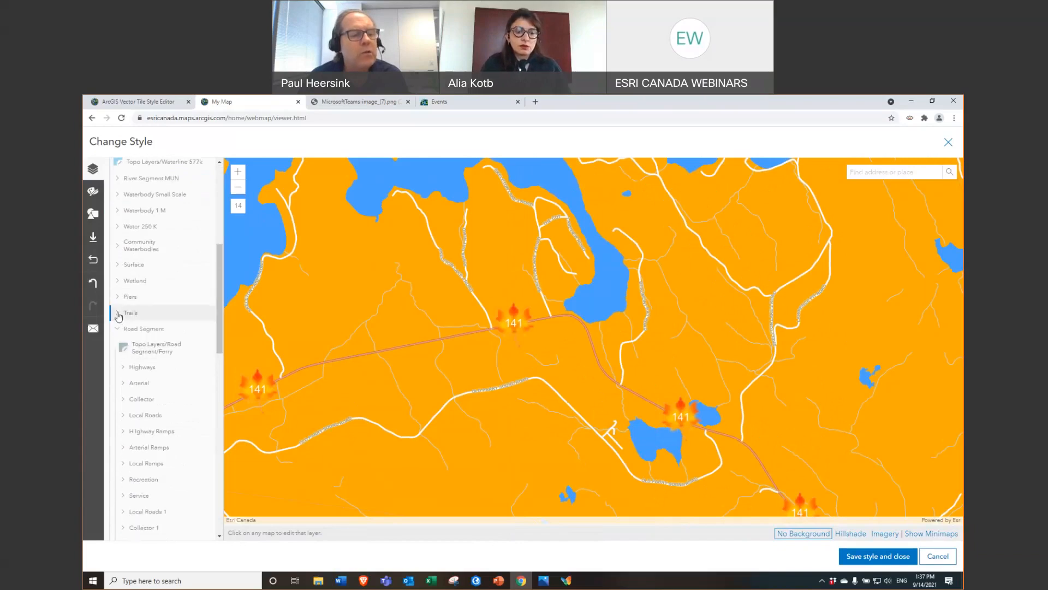
scroll(163, 323, "down", 1)
scroll(162, 323, "down", 1)
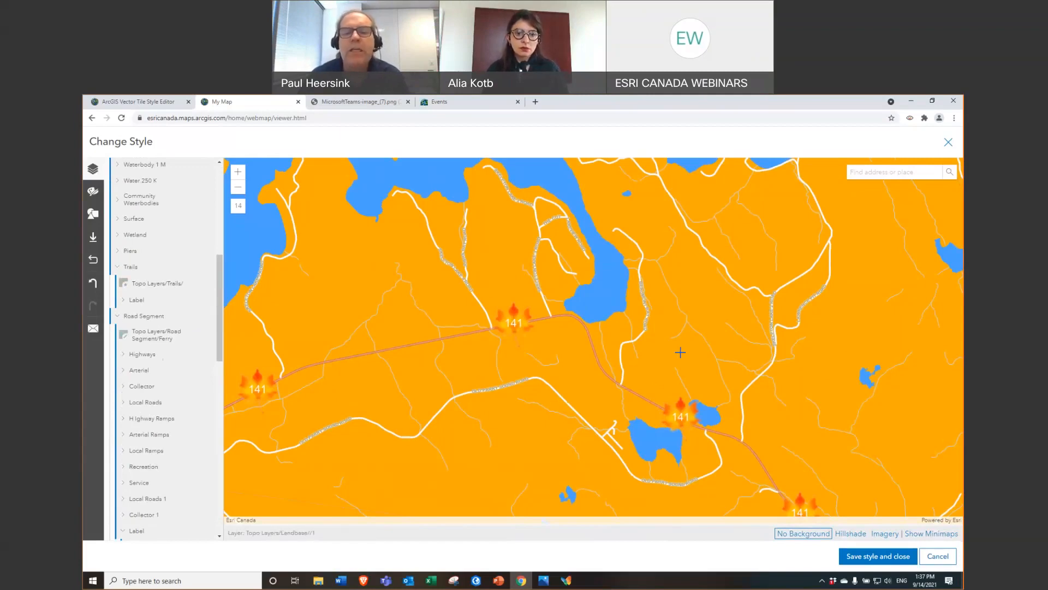
Step: Save the style, close the style editor and check the fall basemap across Canada in the web map
left_click(869, 562)
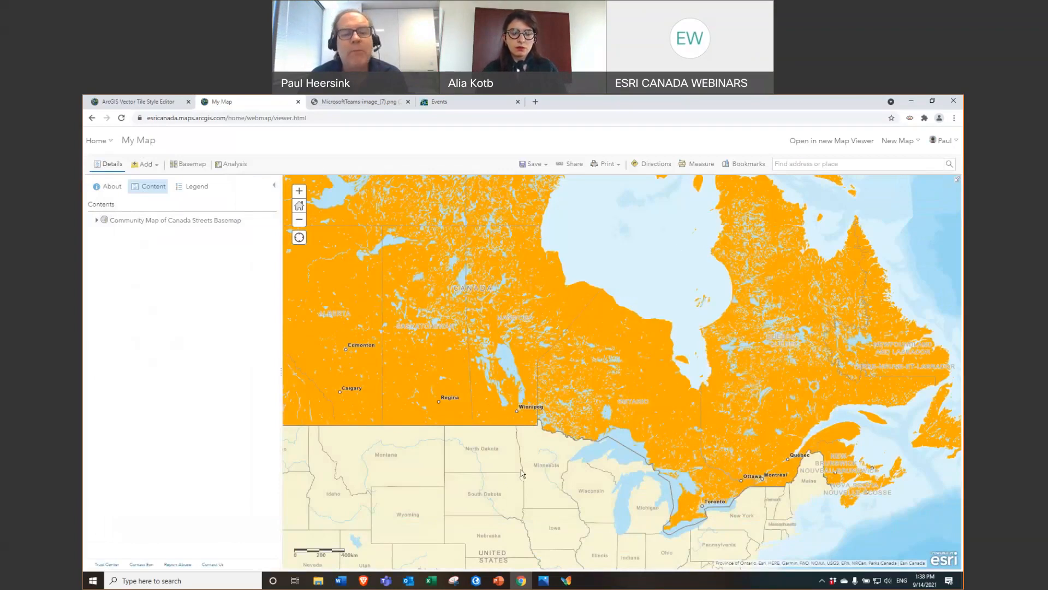
left_click_drag(542, 472, 644, 493)
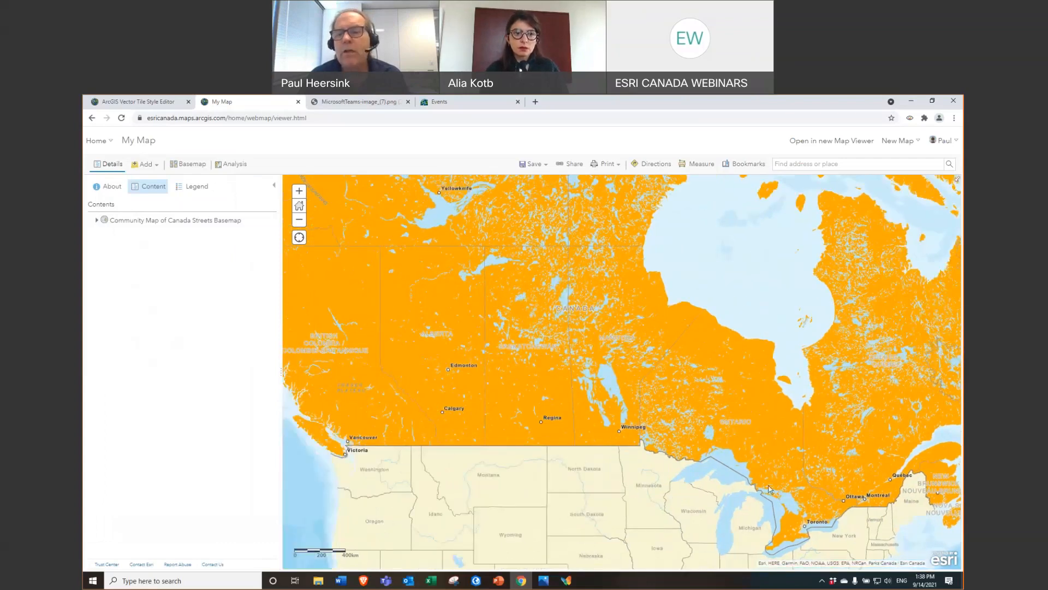
left_click_drag(769, 486, 685, 487)
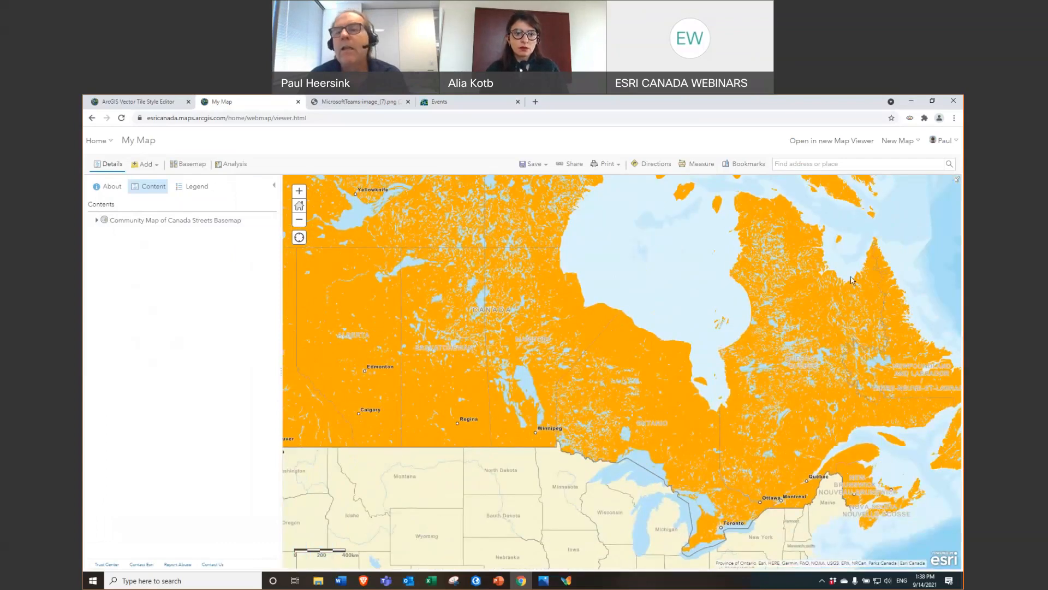
Step: Simulate Deuteranomaly (Green) colour blindness and examine the fall basemap and leaf highway icons around King City and Vaughan, north of Toronto
left_click(910, 119)
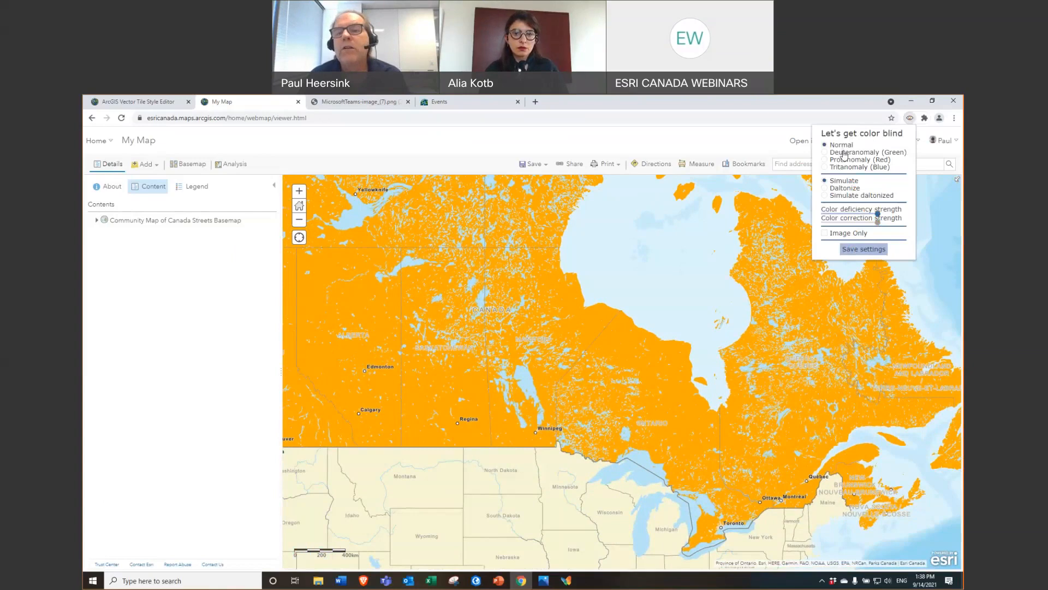
left_click(844, 153)
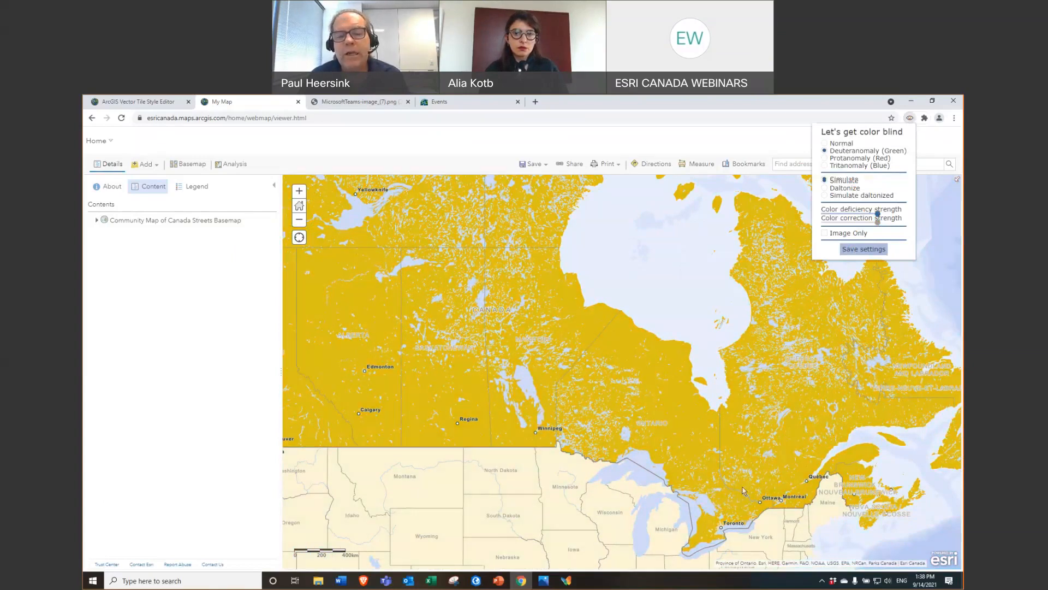
left_click_drag(742, 491, 673, 409)
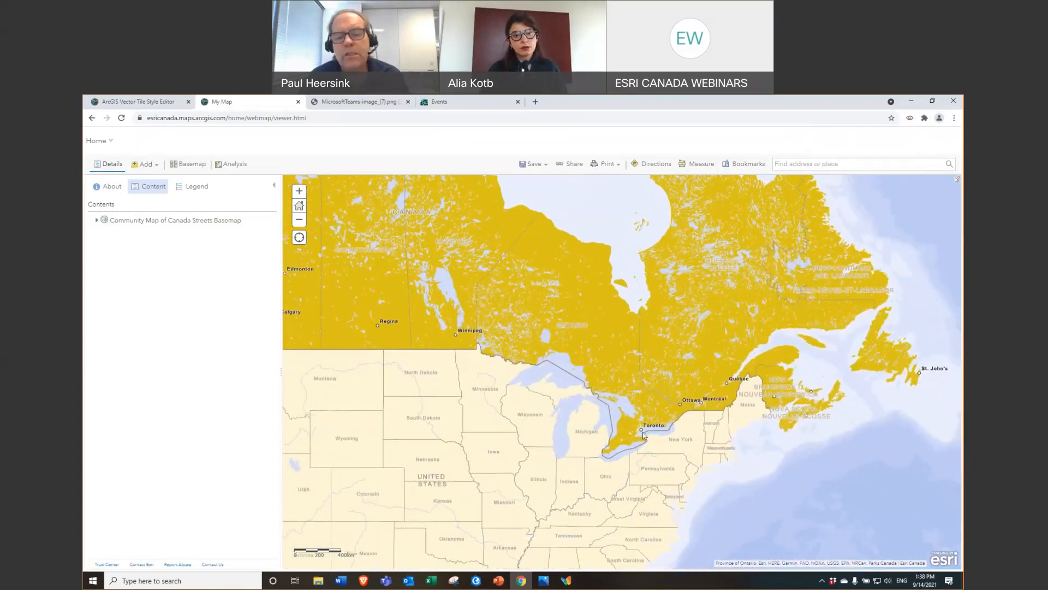
scroll(636, 409, "up", 5)
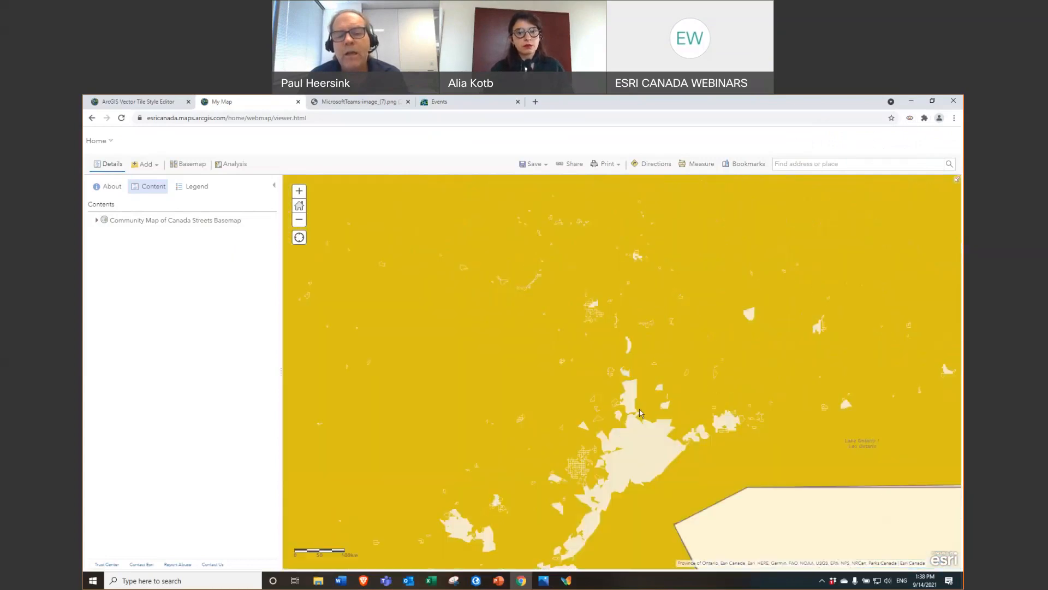
scroll(640, 413, "up", 2)
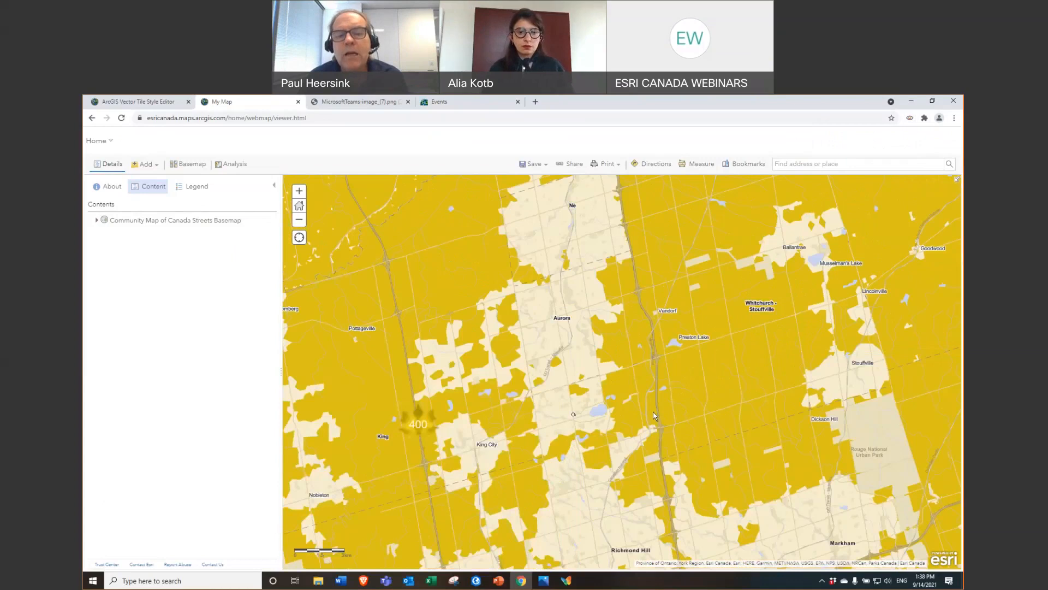
left_click_drag(609, 448, 679, 304)
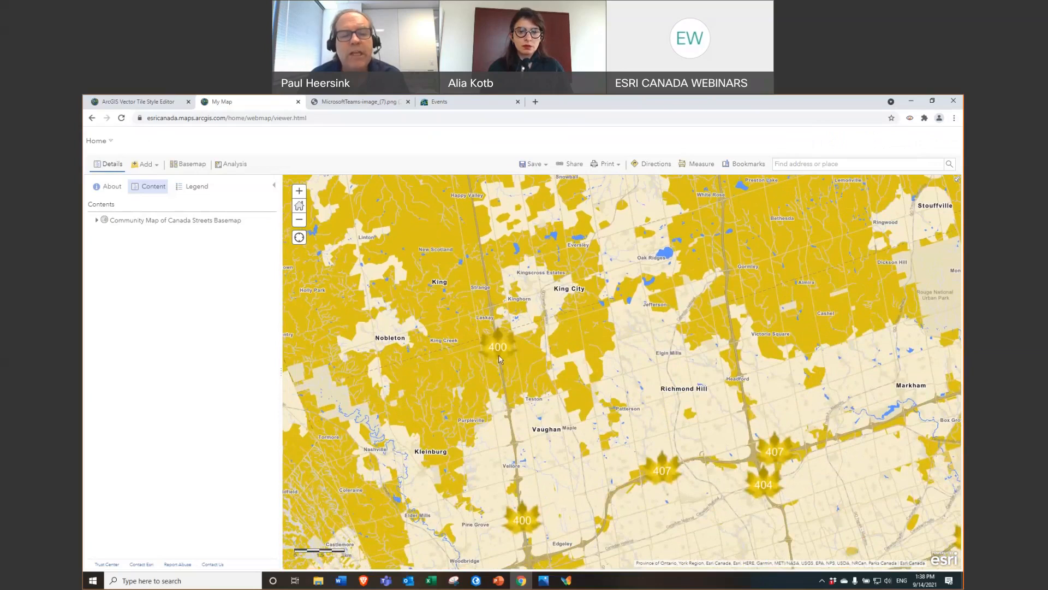
scroll(499, 359, "up", 1)
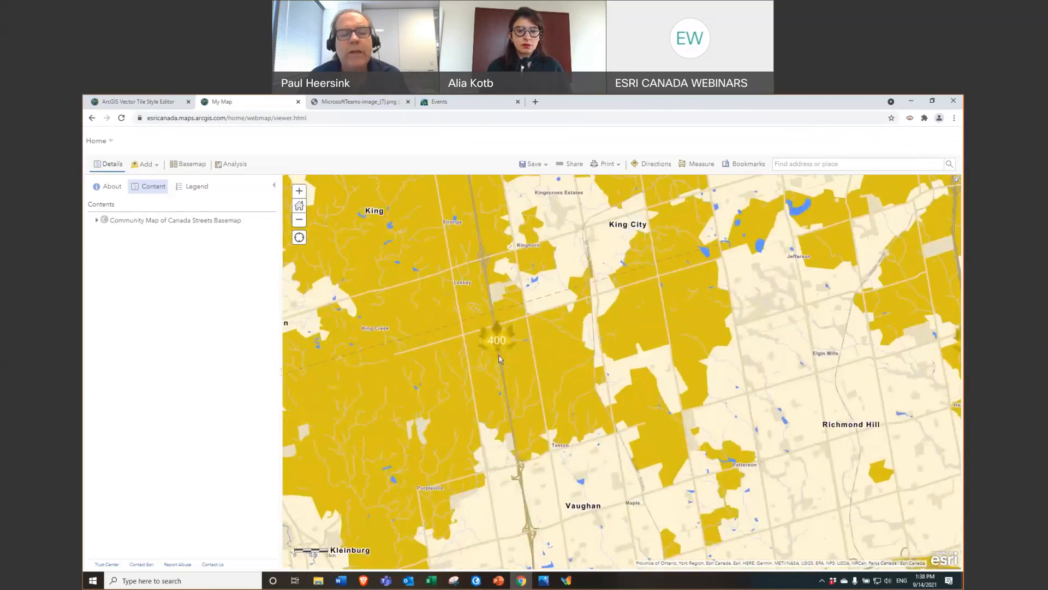
scroll(498, 359, "down", 1)
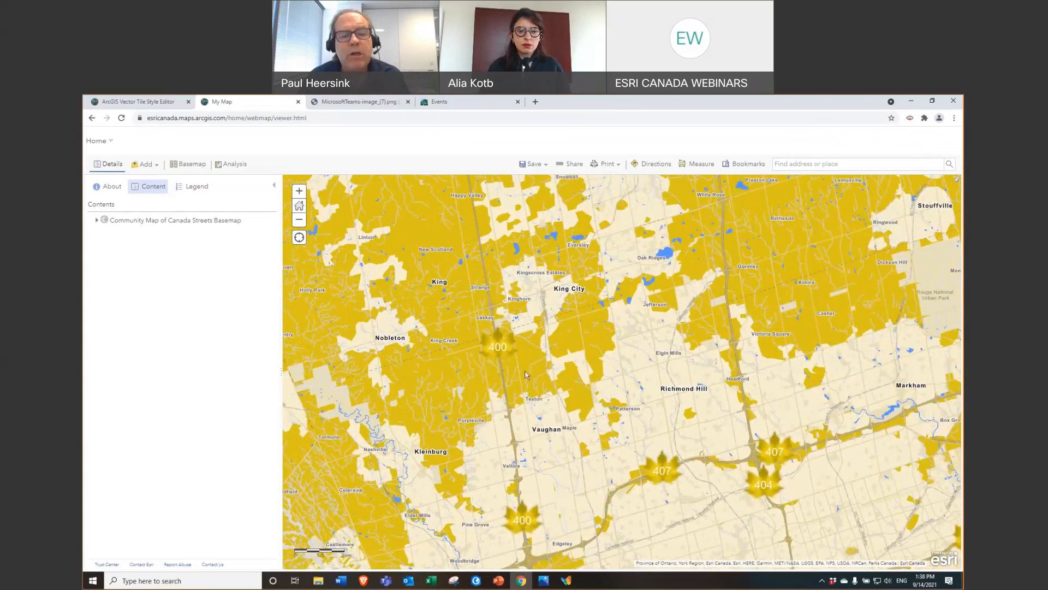
left_click_drag(526, 375, 556, 396)
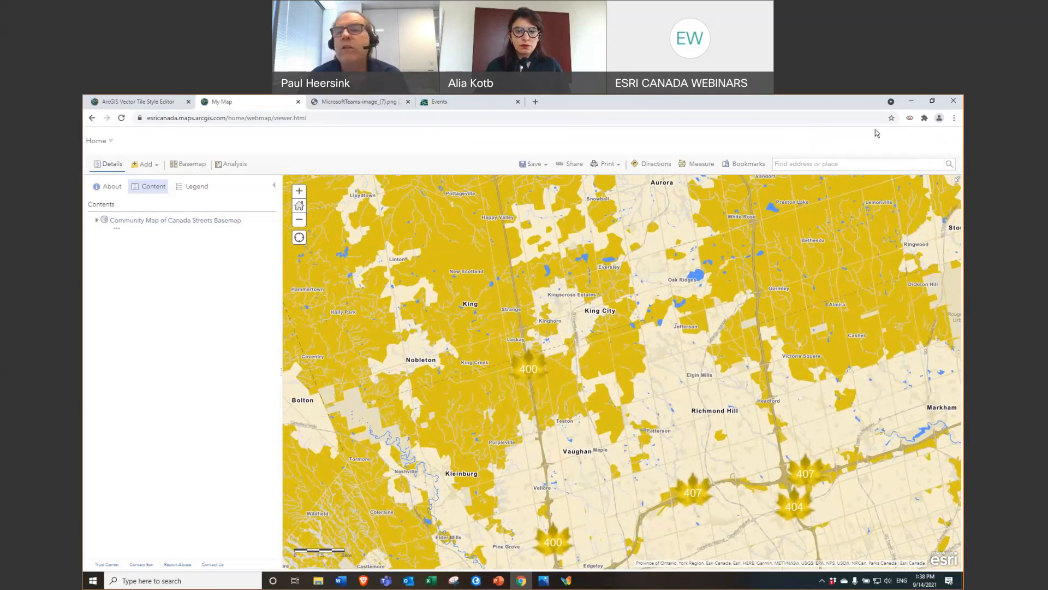
Step: Set the colour-blindness simulation back to Normal and expand the Community Map of Canada Streets Basemap to list its layers
left_click(910, 118)
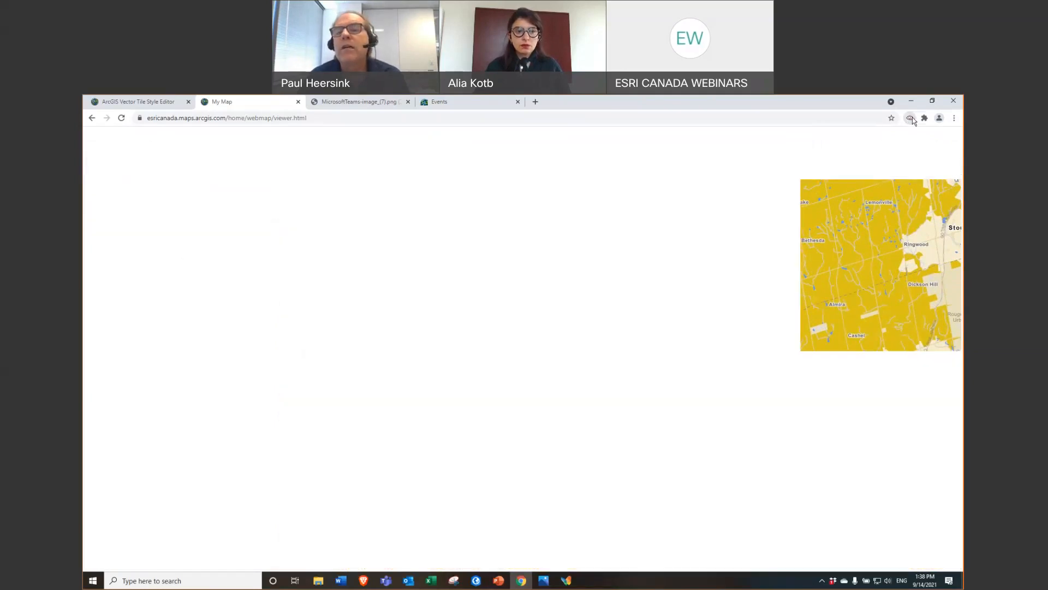
left_click(909, 119)
left_click(910, 119)
left_click(830, 145)
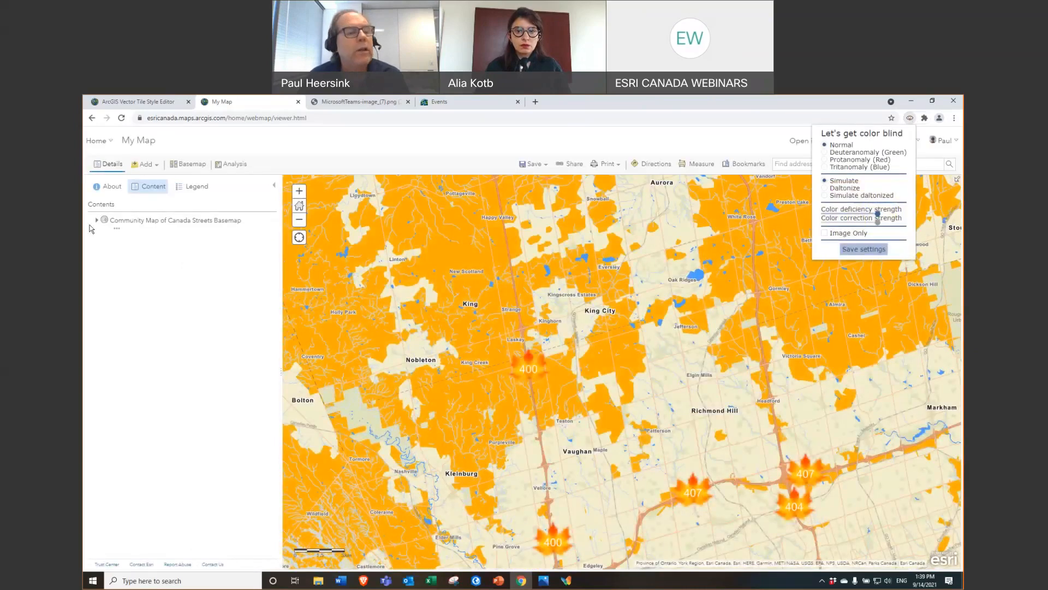
left_click(98, 220)
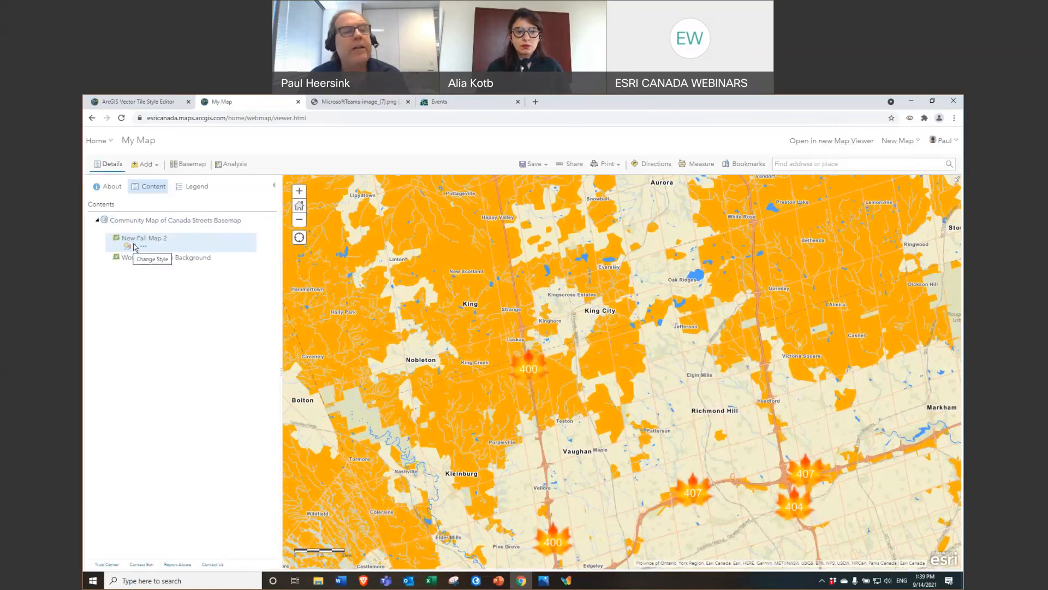
Step: Start a new style in the Vector Tile Style Editor and preview the OpenStreetMap (Blueprint) and Colored Pencil styles, checking the latter near Oshawa
left_click(153, 104)
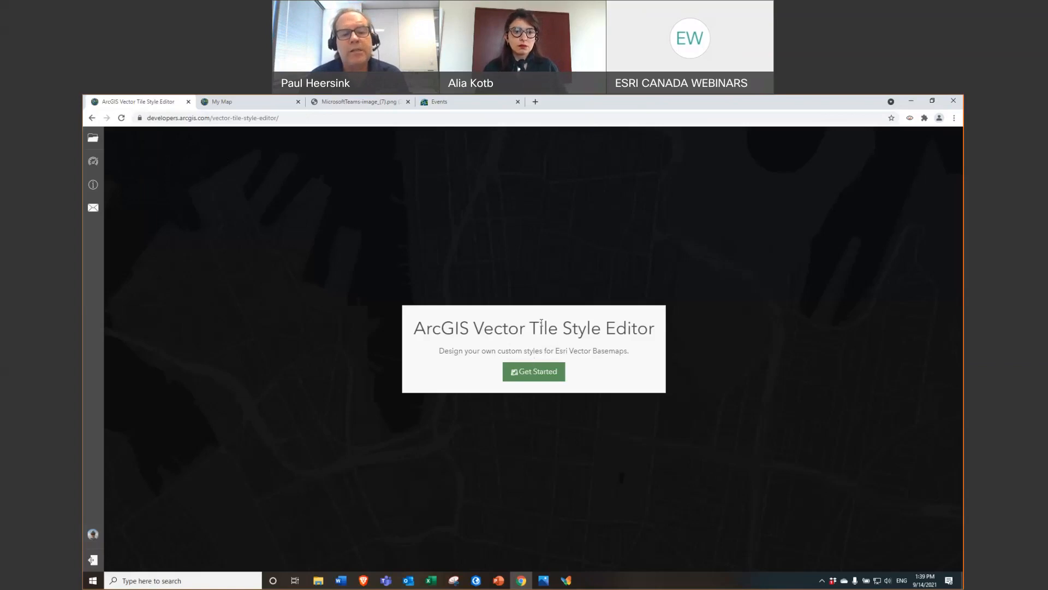
left_click(536, 373)
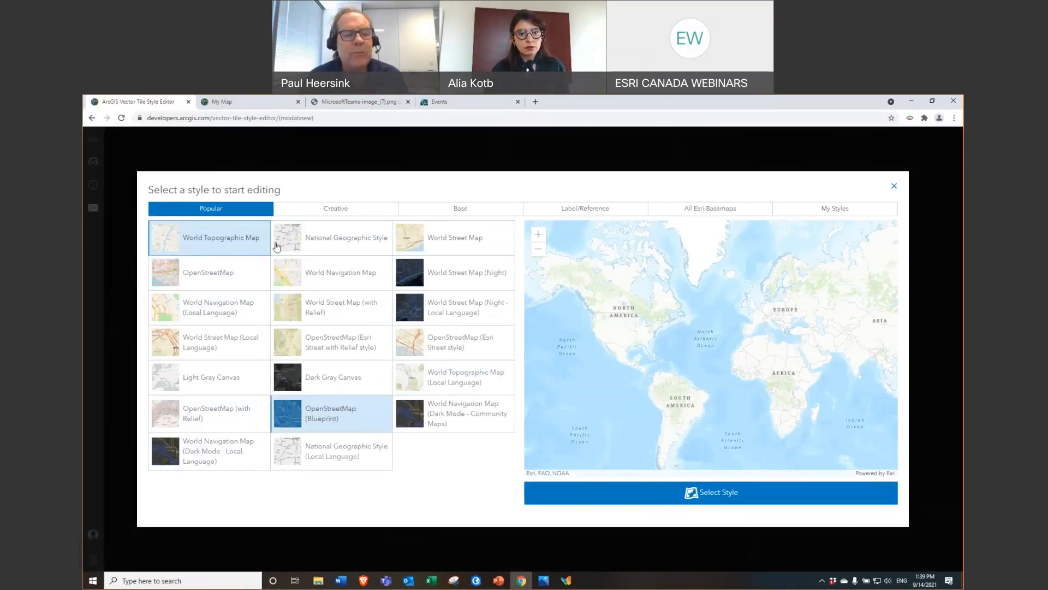
left_click(332, 418)
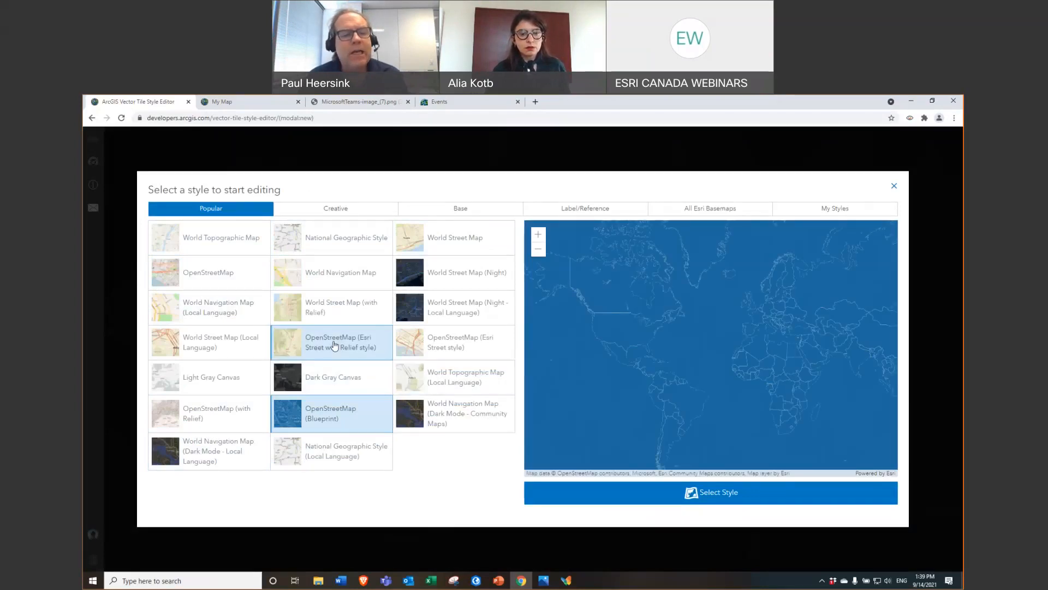
left_click(338, 209)
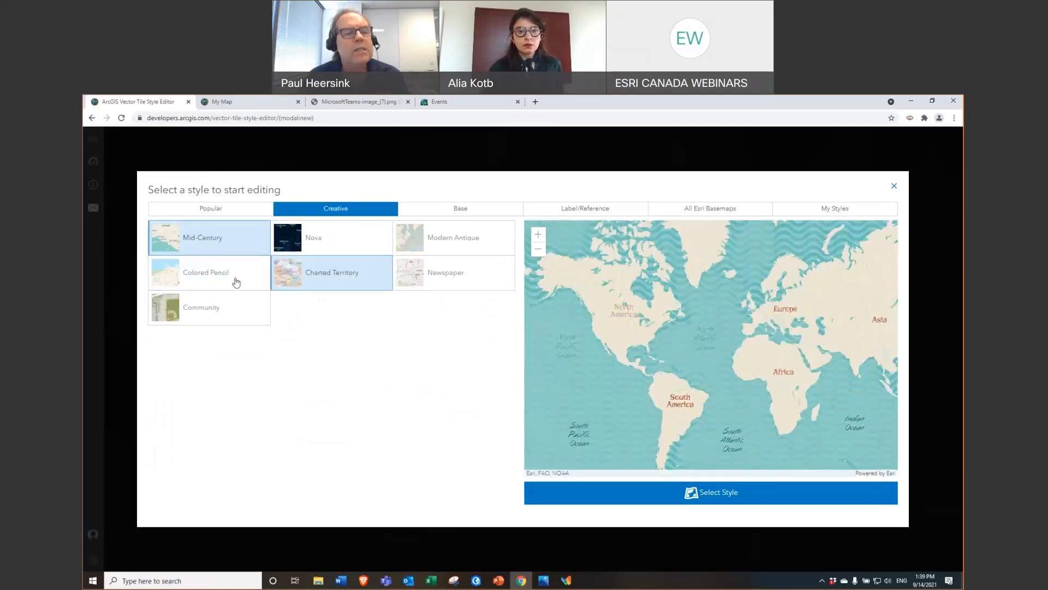
left_click(228, 284)
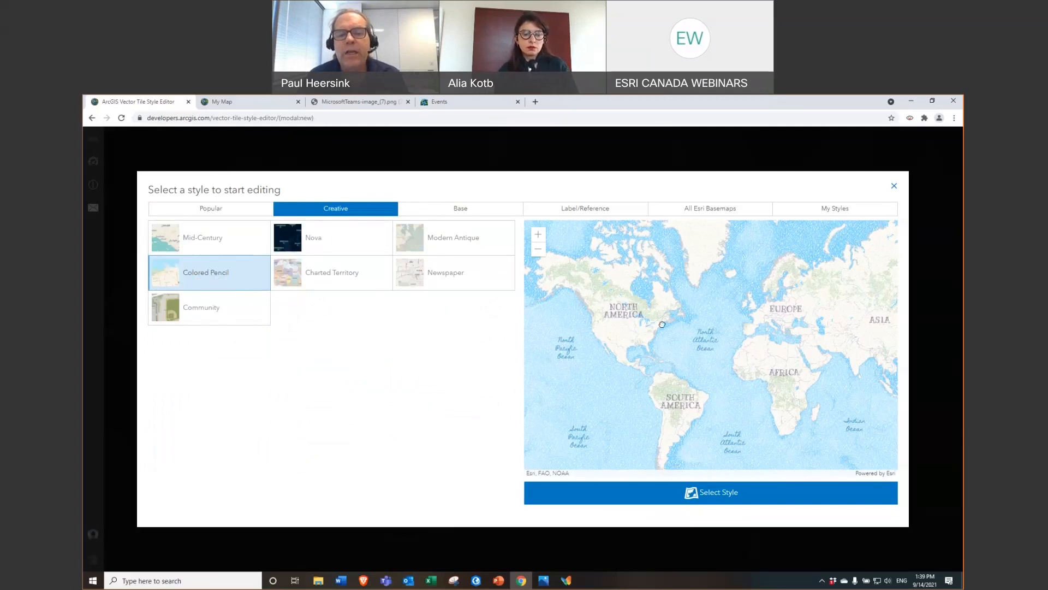
scroll(662, 324, "up", 6)
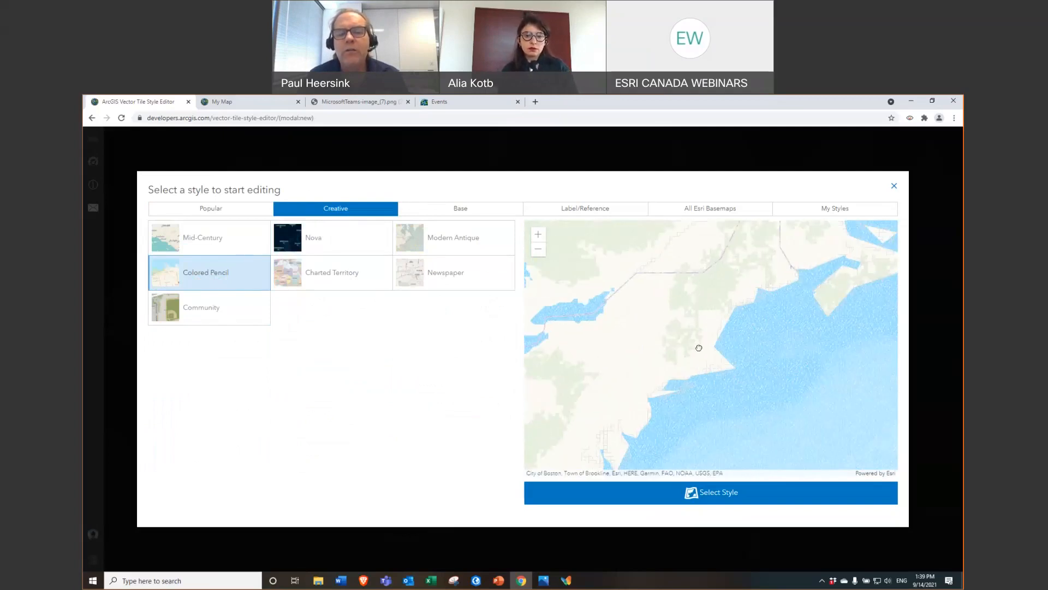
scroll(648, 364, "up", 2)
scroll(629, 324, "up", 3)
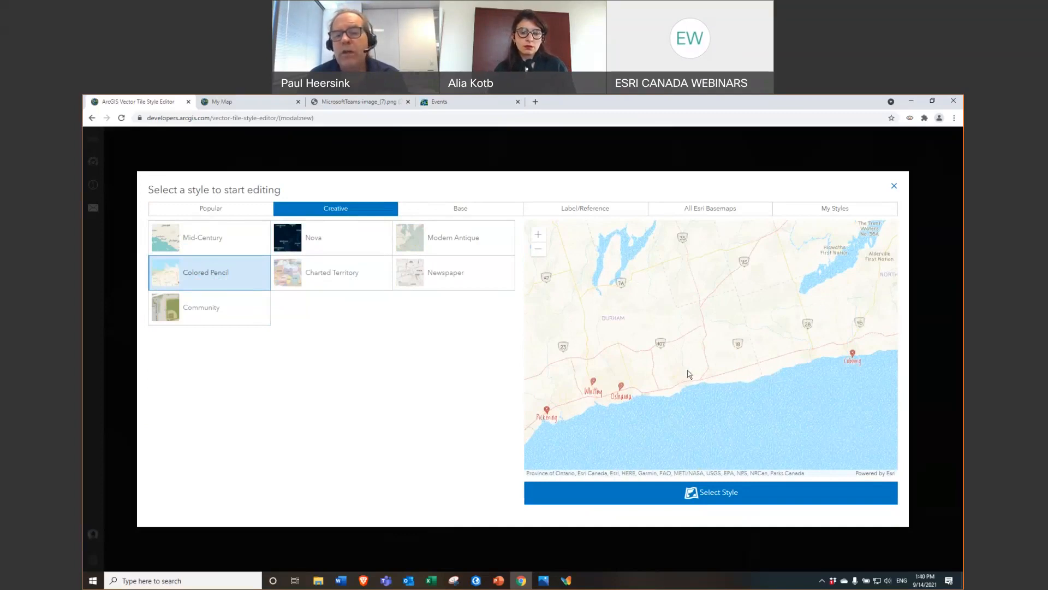
Step: Browse the Base, Label/Reference, All Esri Basemaps and My Styles categories, and open New Fall Map 2 for editing
left_click(477, 214)
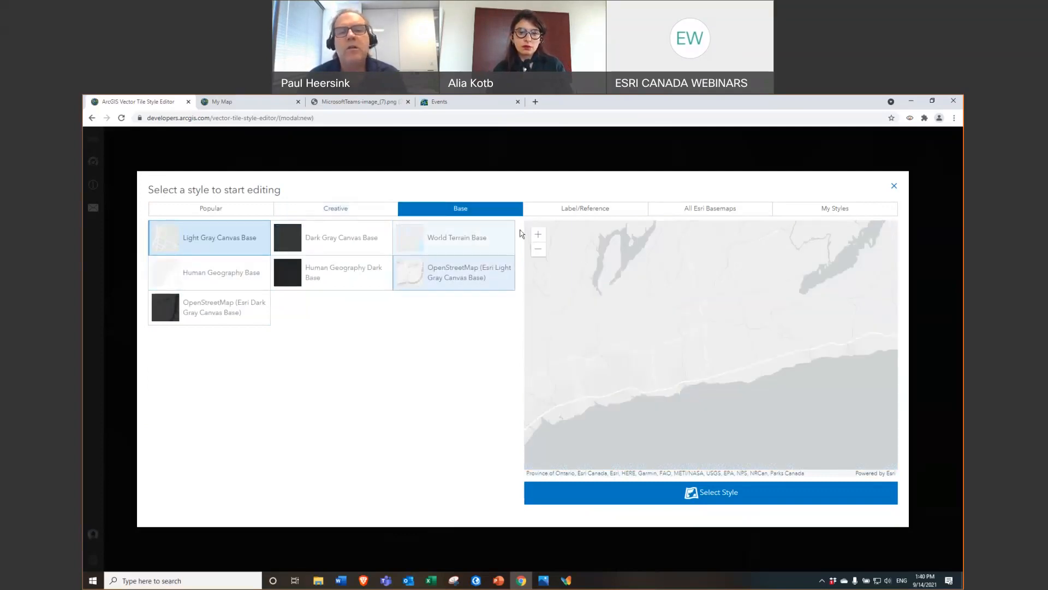
left_click(597, 215)
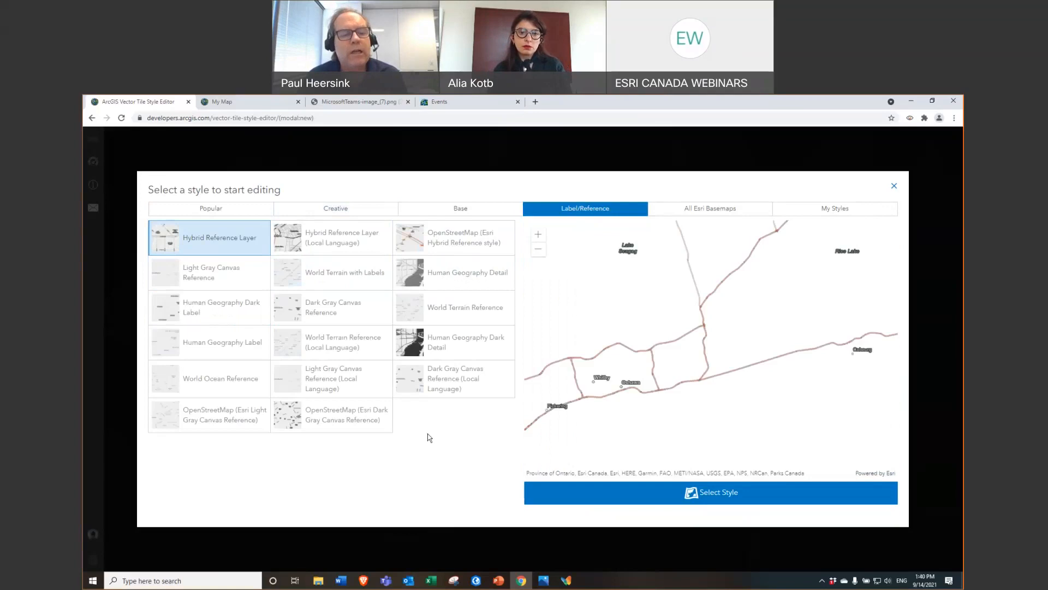
left_click(709, 212)
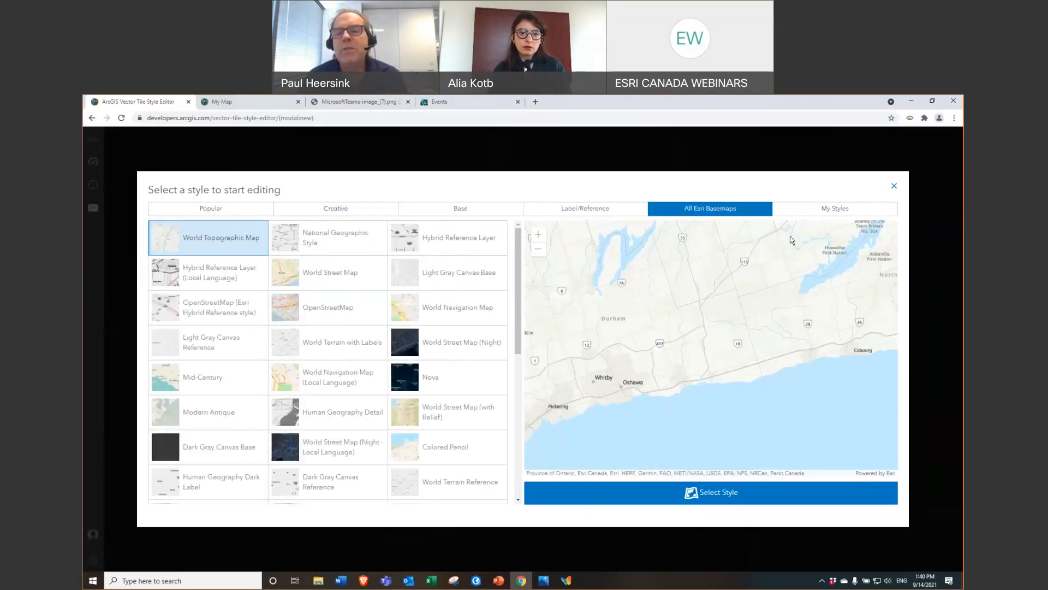
left_click(840, 212)
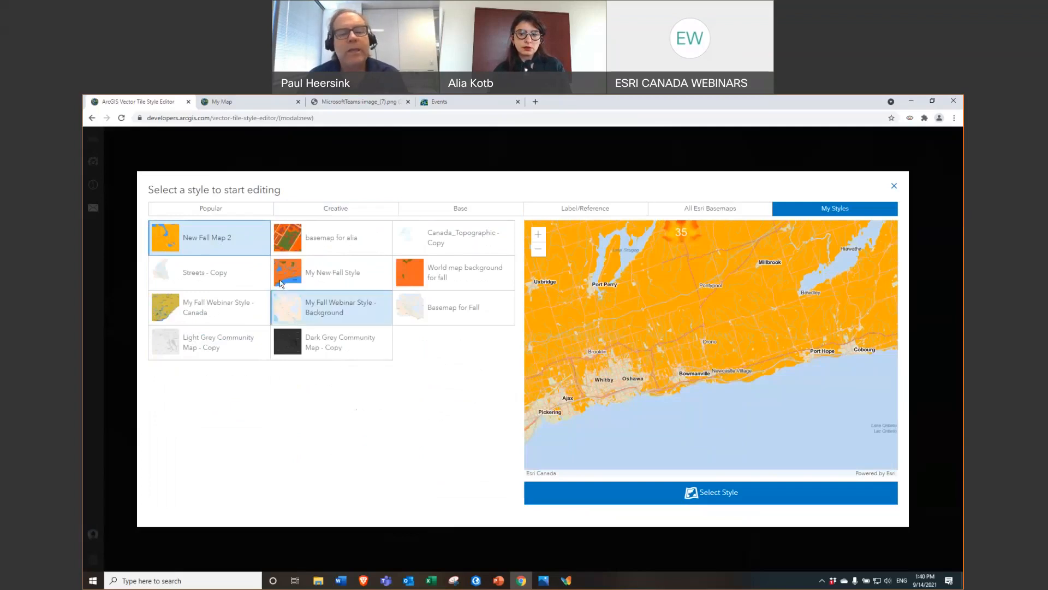
left_click(728, 495)
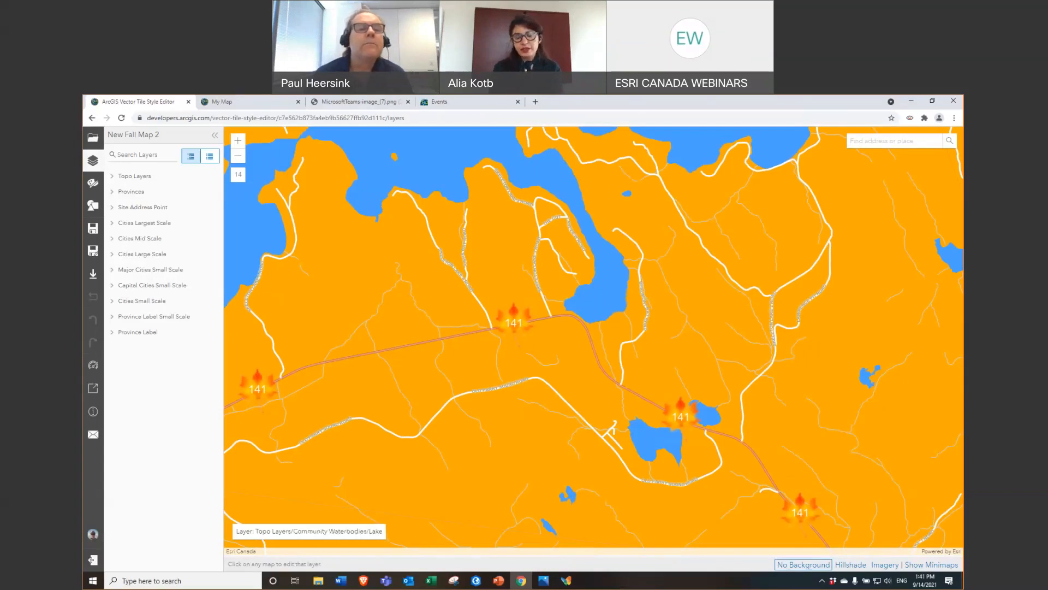
mouse_move(254, 105)
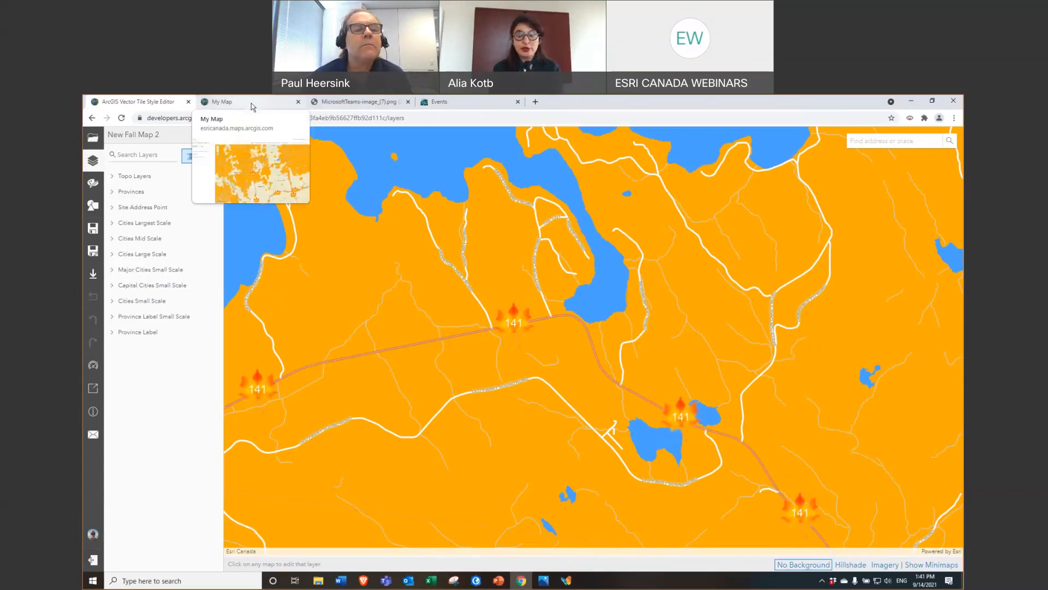
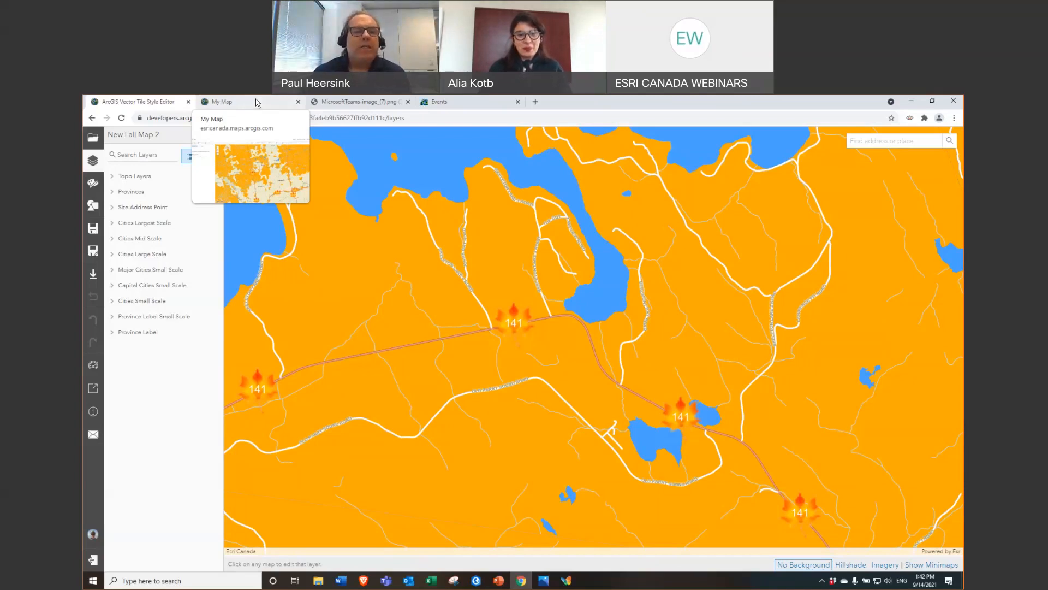
Step: Open the OpenStreetMap (Esri Street style) basemap in the editor and view its coverage around the Great Lakes, Ontario and Québec
left_click(94, 138)
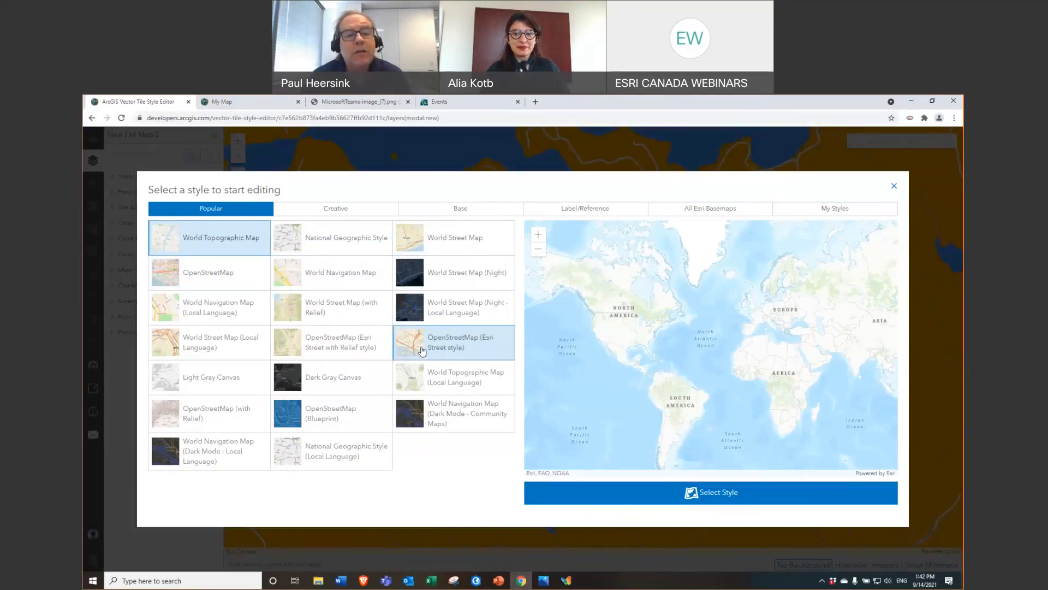
left_click(442, 342)
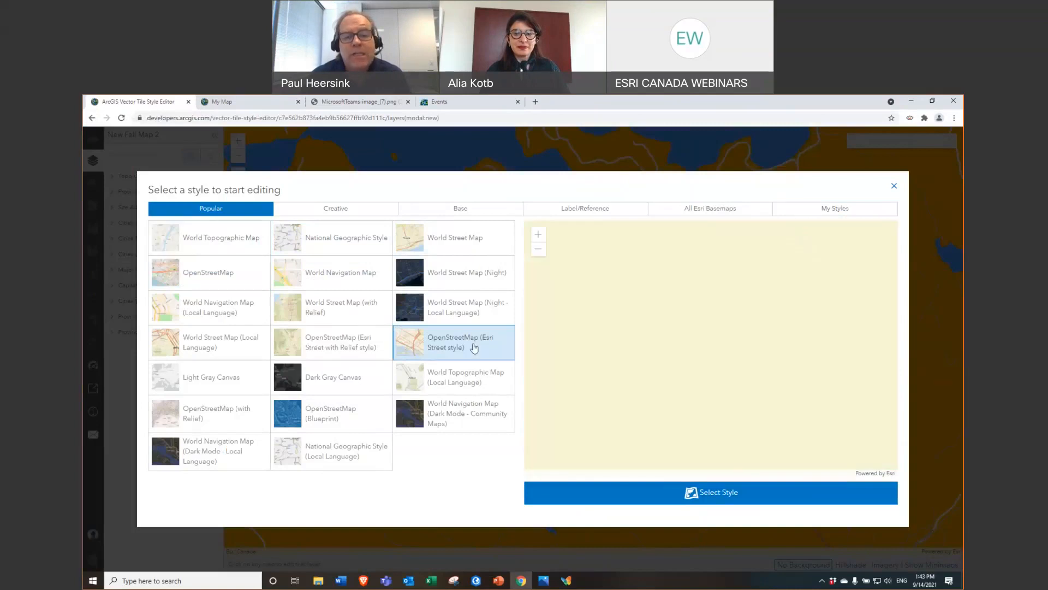
left_click(708, 494)
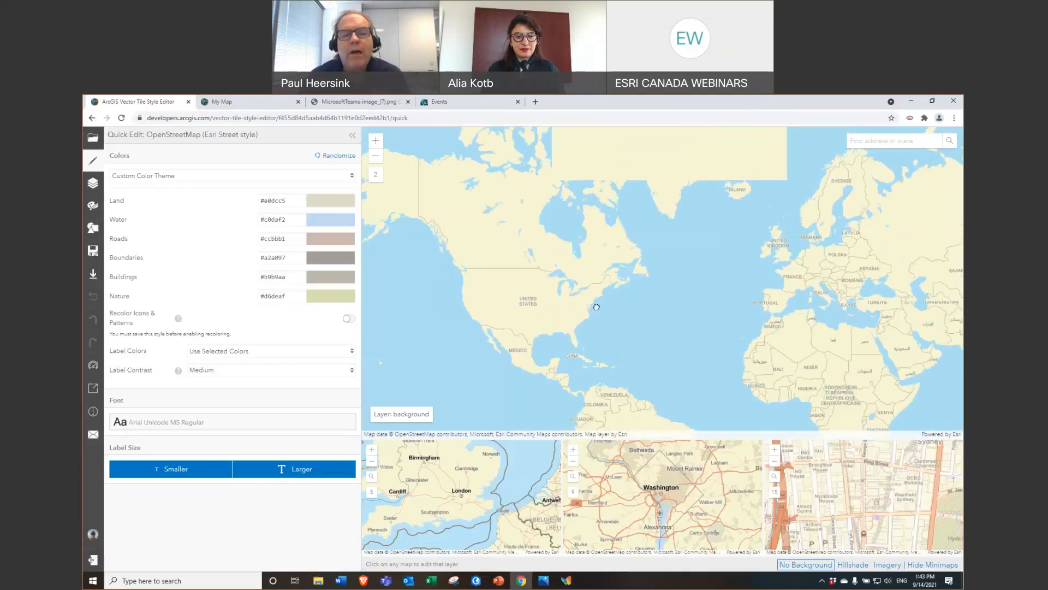
scroll(576, 289, "up", 2)
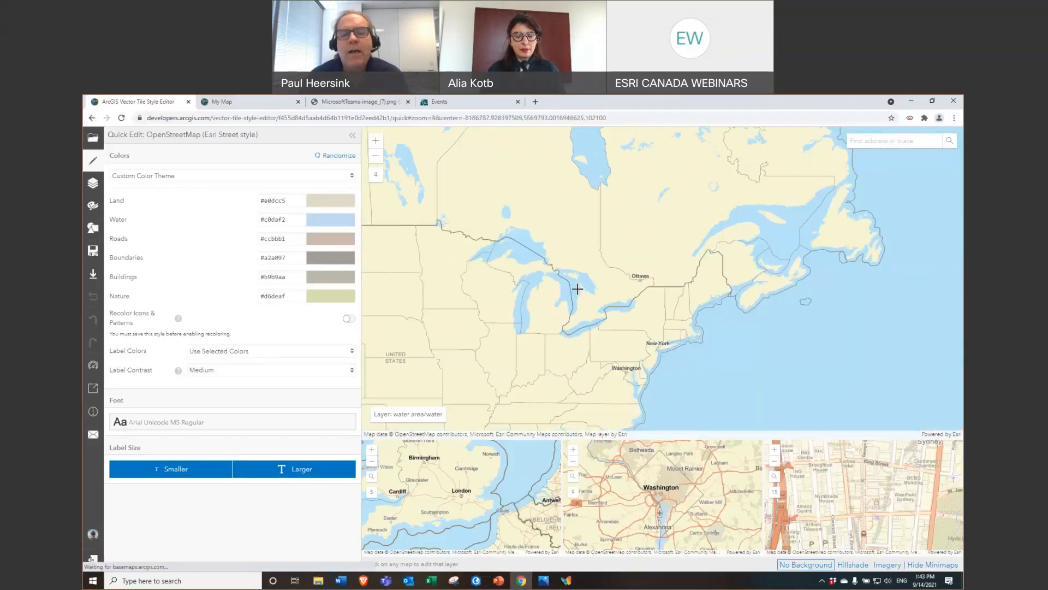
scroll(578, 290, "up", 1)
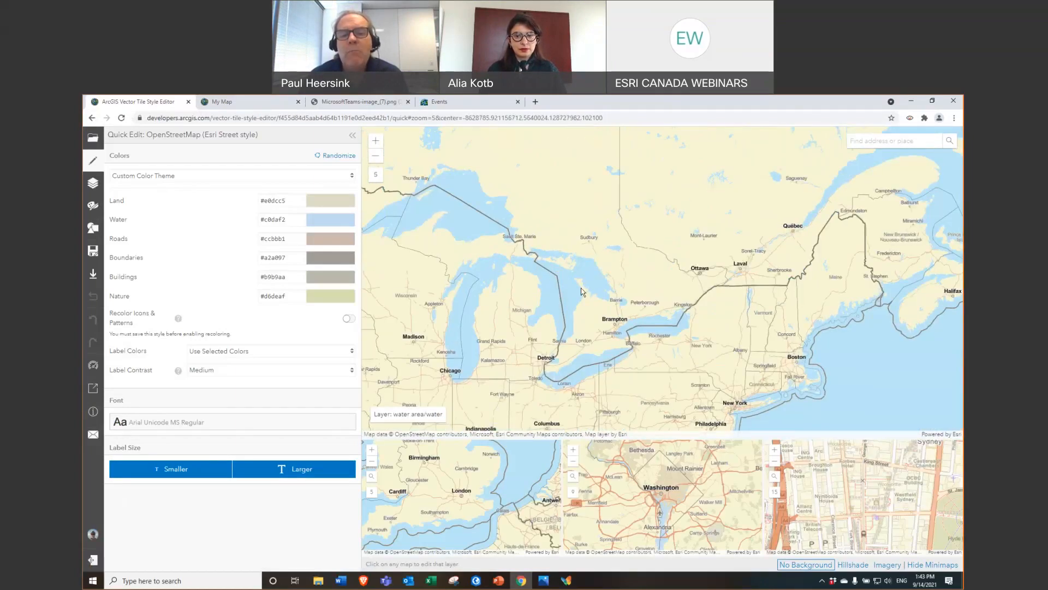
scroll(583, 292, "up", 1)
left_click_drag(660, 272, 565, 346)
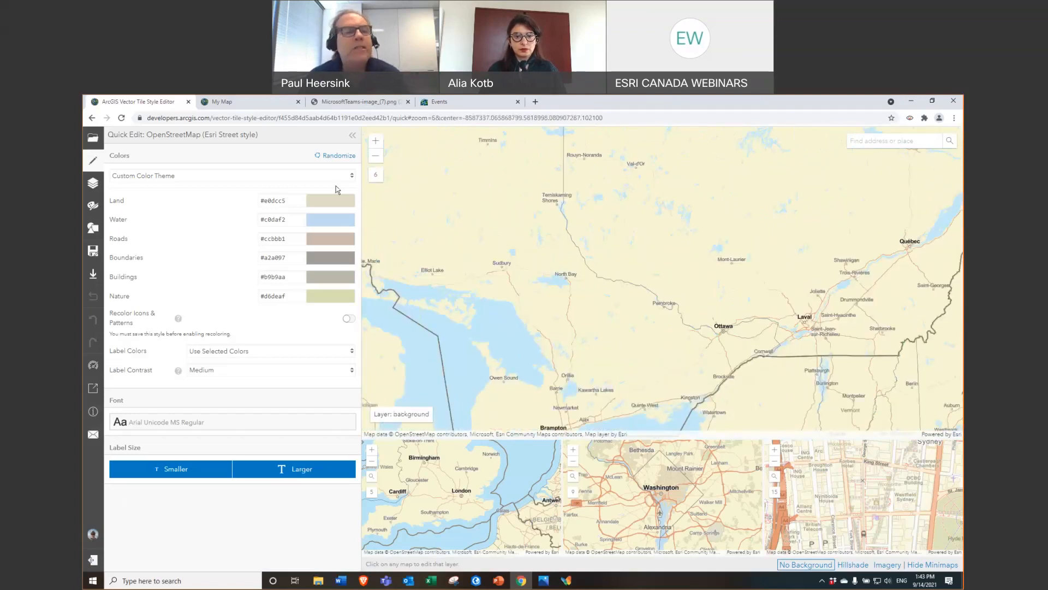
Step: Open the World Topographic Map style in the editor and view its coverage over Canada and the United States
left_click(93, 137)
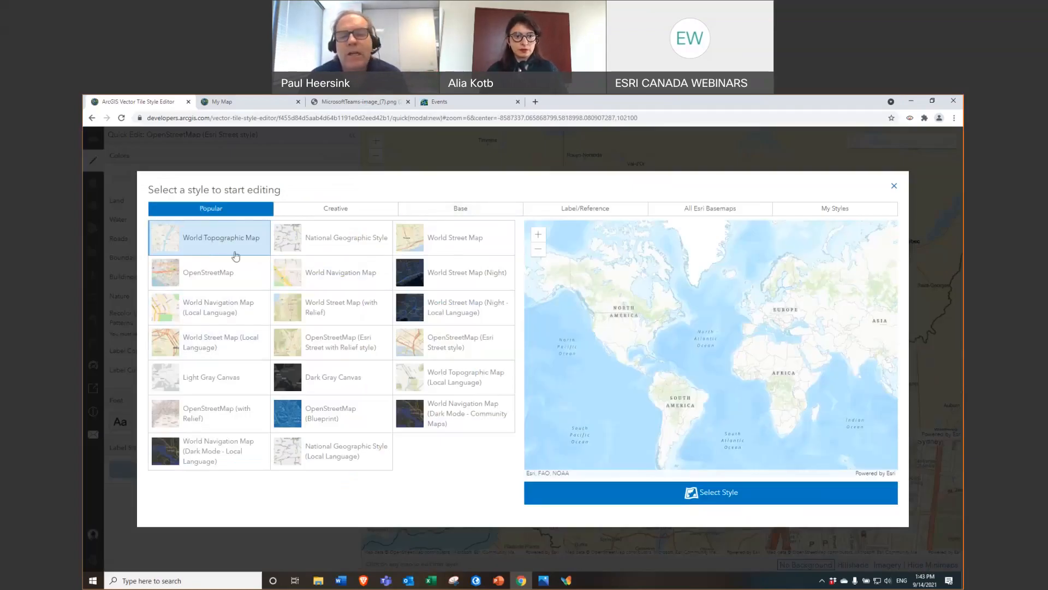
left_click(723, 493)
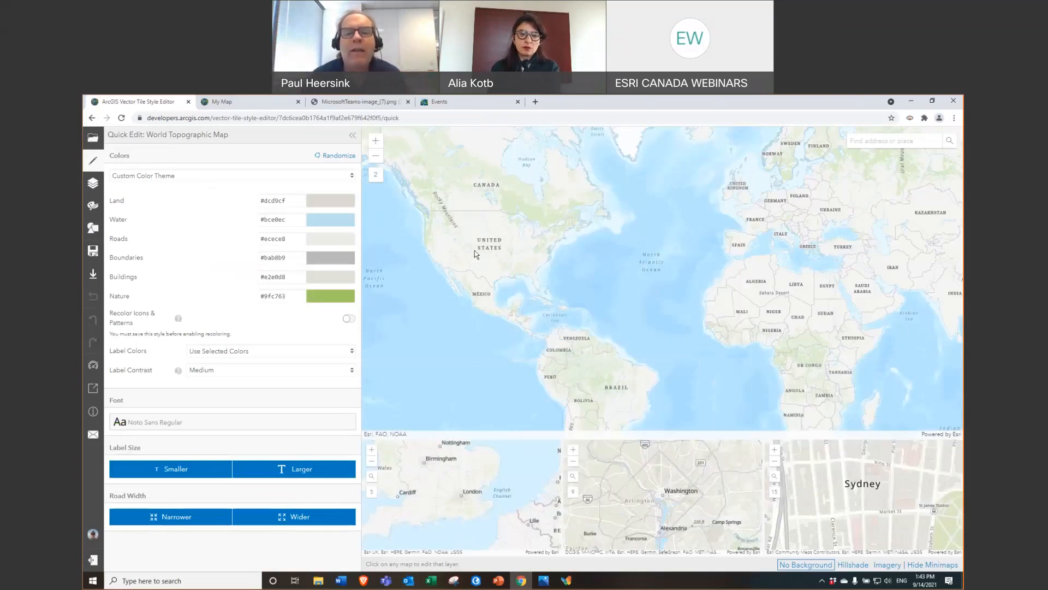
scroll(476, 254, "up", 1)
left_click_drag(625, 244, 641, 325)
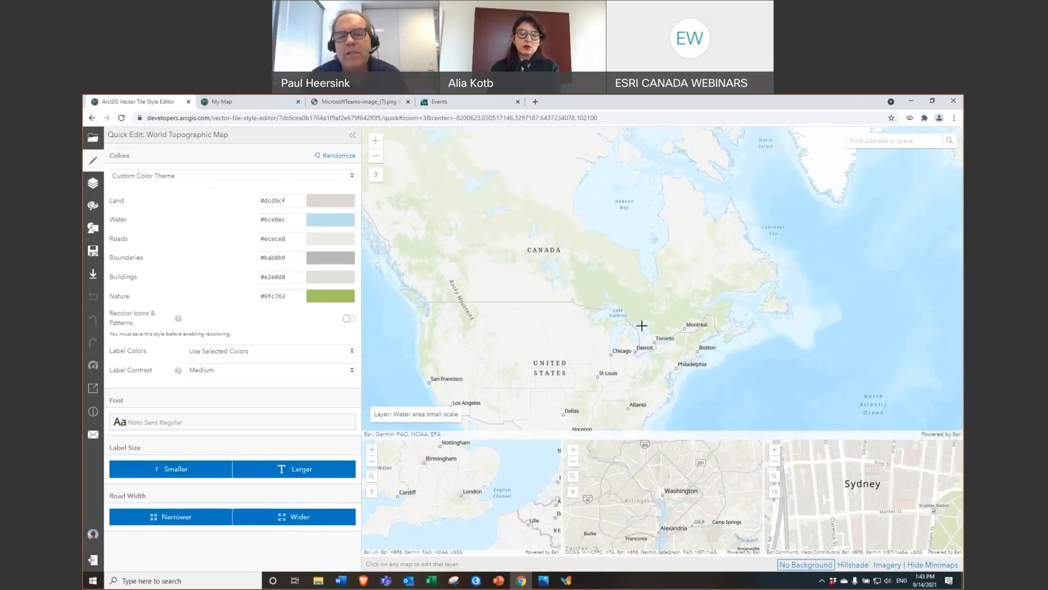
Step: Inspect Algonquin Provincial Park on the World Topographic Map and open the Admin1 forest or park fill layer's settings from the map
scroll(641, 325, "up", 3)
left_click_drag(740, 348, 641, 292)
scroll(648, 300, "up", 1)
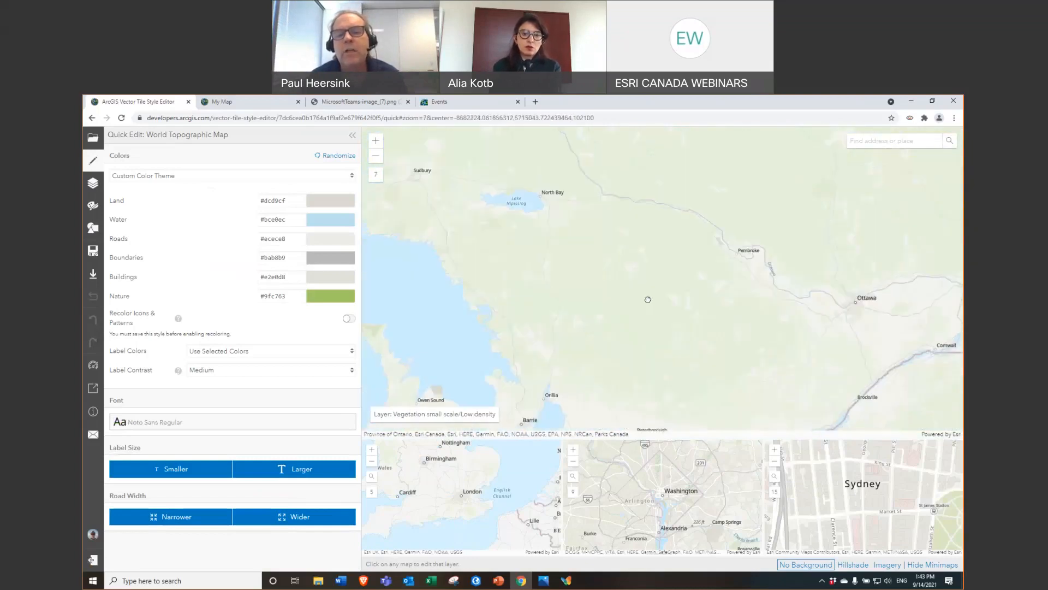
scroll(648, 300, "up", 1)
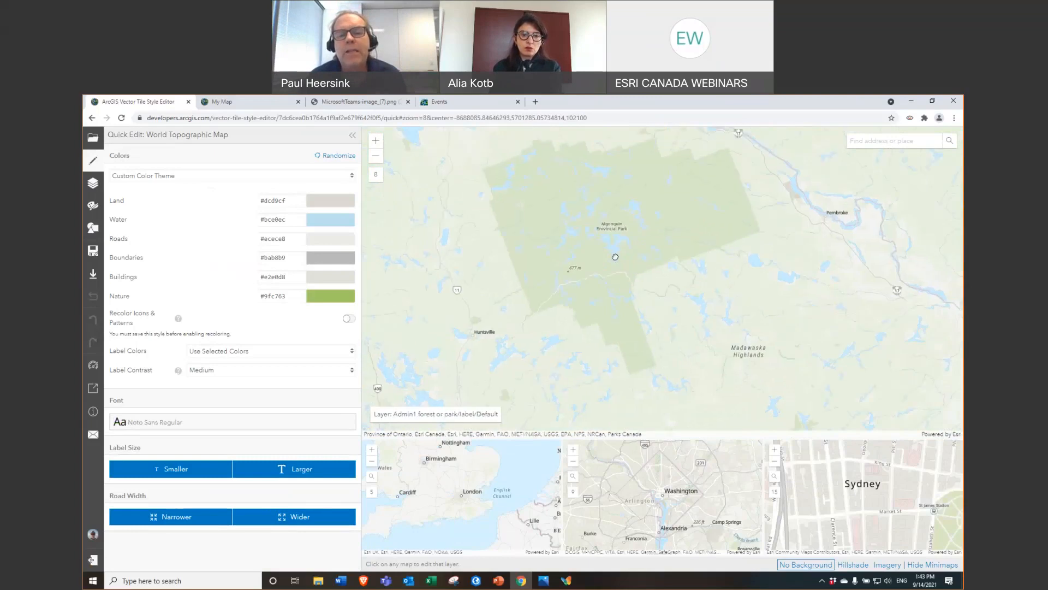
left_click_drag(615, 257, 631, 300)
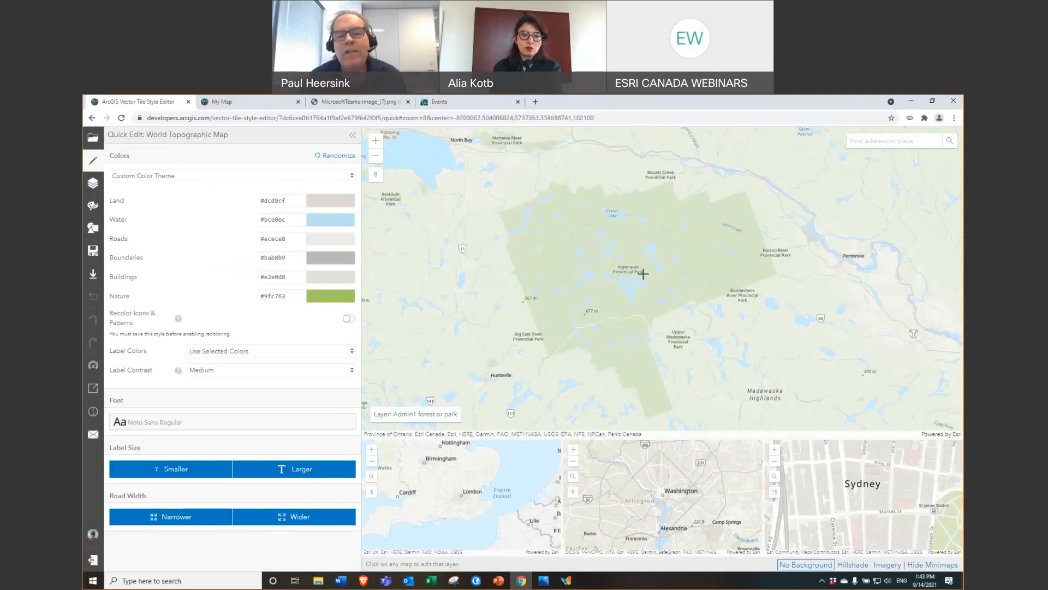
scroll(650, 291, "up", 3)
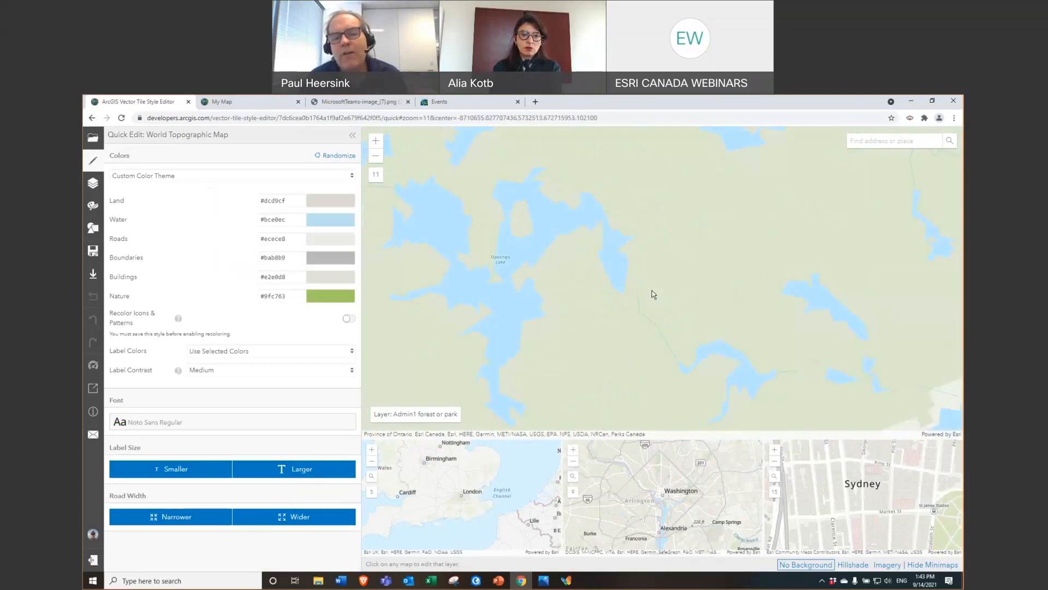
scroll(652, 290, "down", 3)
scroll(654, 289, "up", 3)
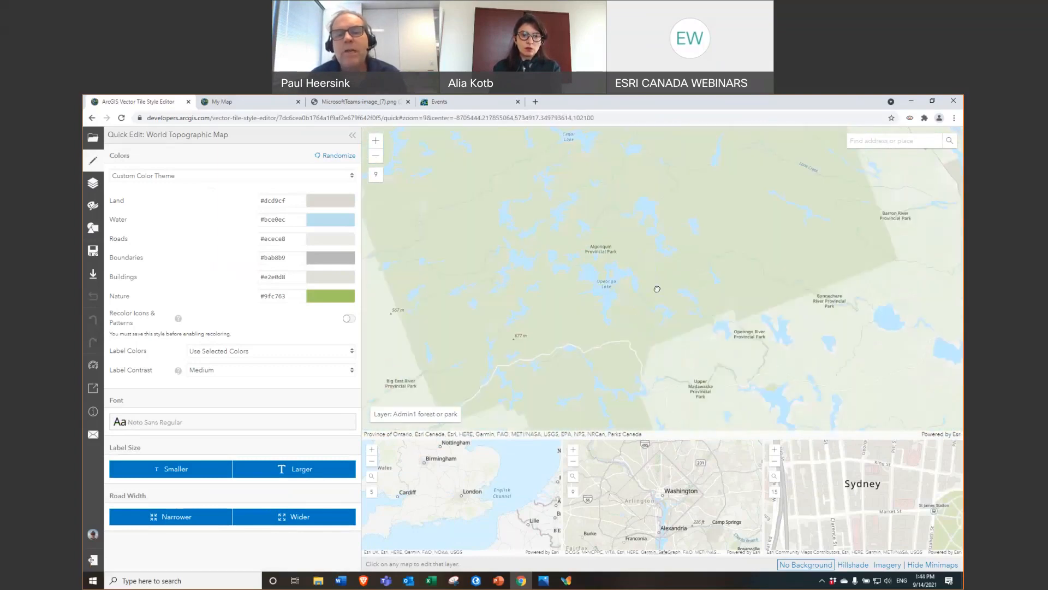
scroll(659, 285, "up", 3)
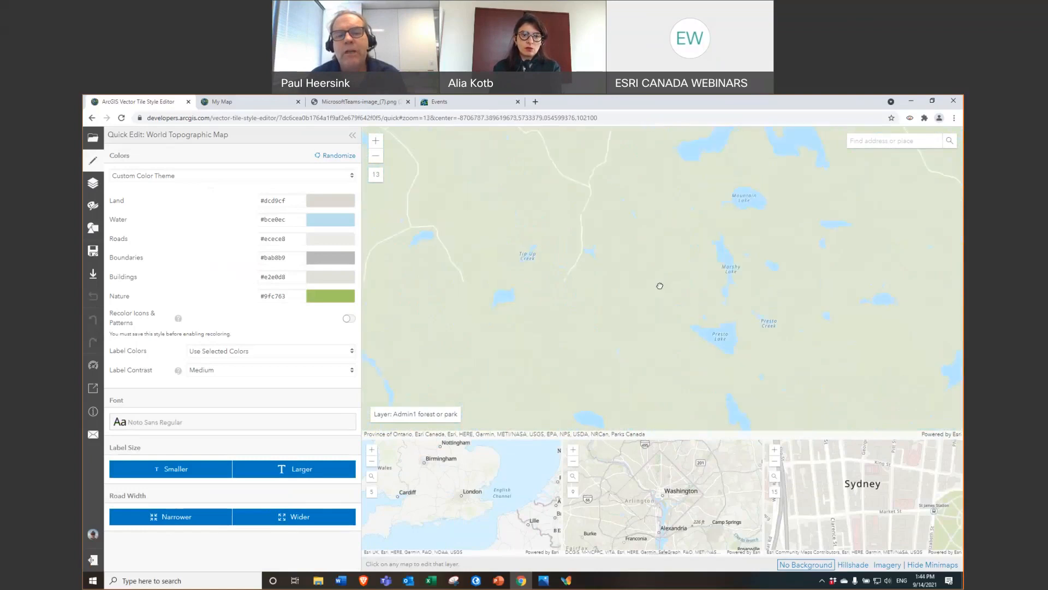
scroll(660, 285, "up", 1)
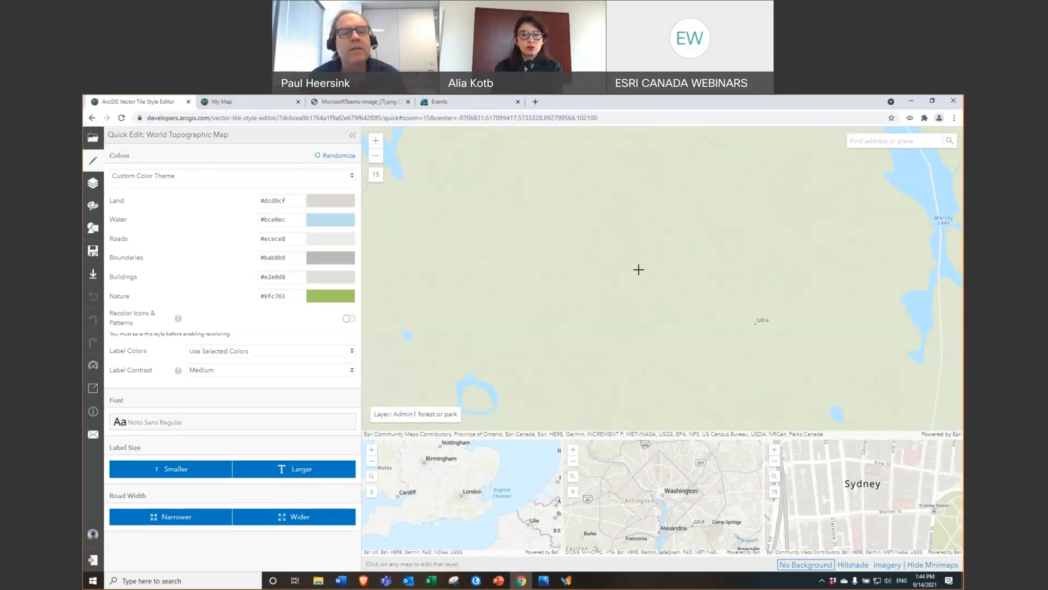
left_click(569, 280)
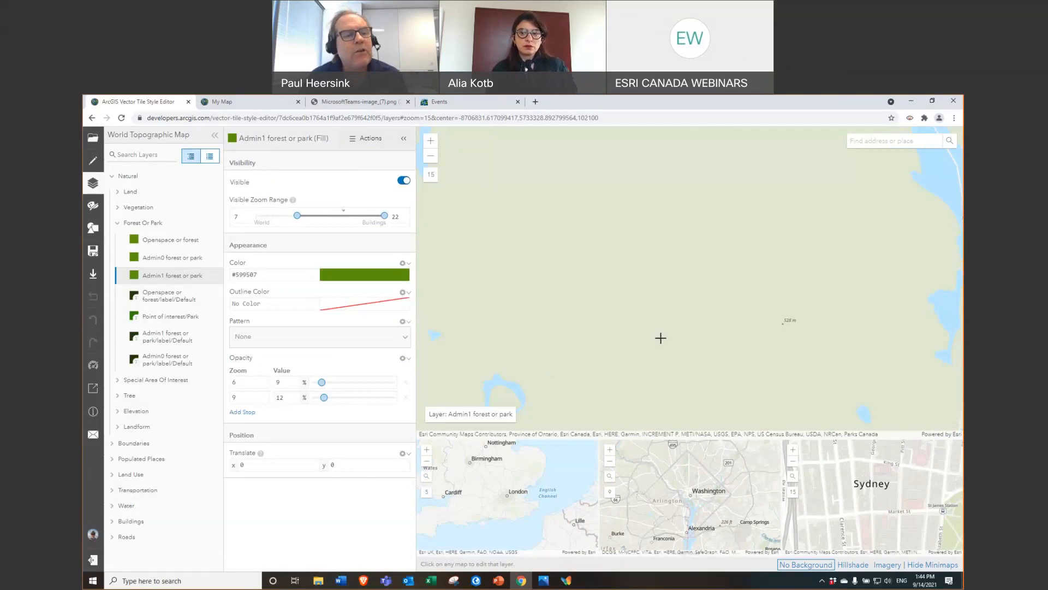
scroll(663, 338, "down", 1)
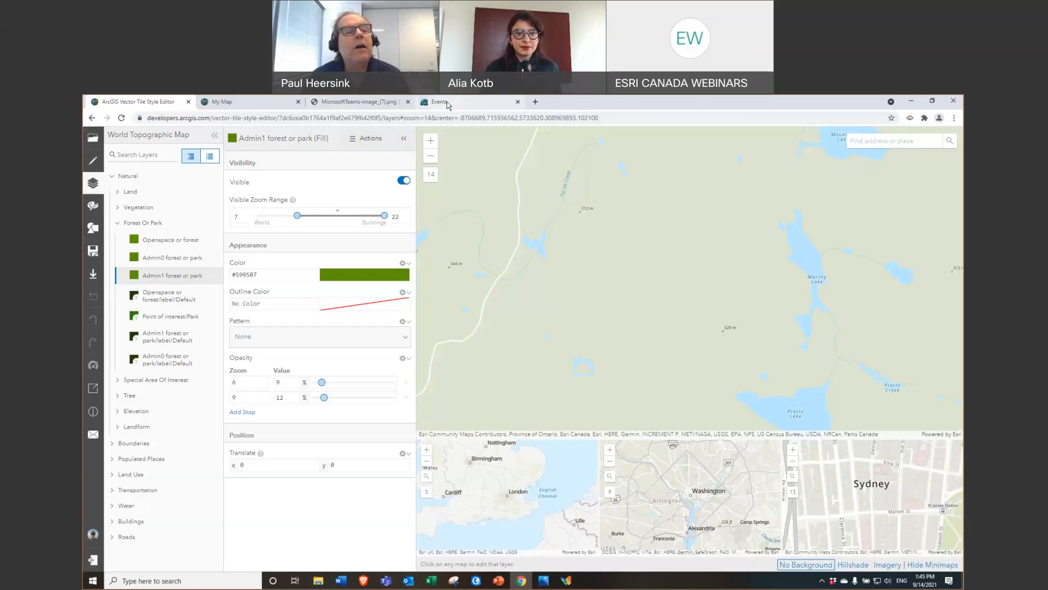
Step: Open the Community Map of Canada site at exchange.maps.arcgis.com in place of the fall landscape image
left_click(257, 101)
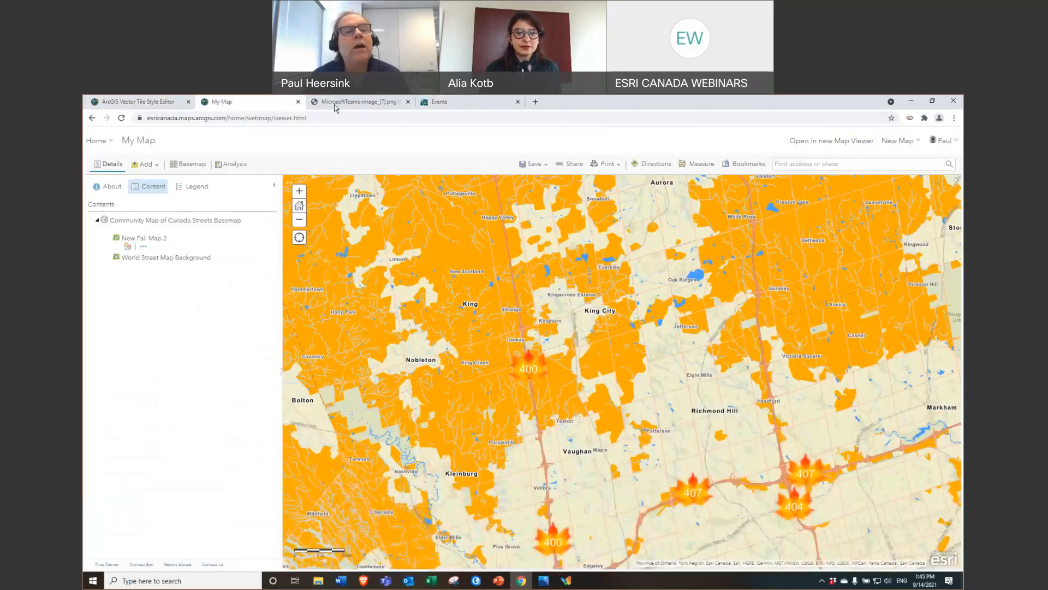
left_click(365, 102)
left_click(362, 123)
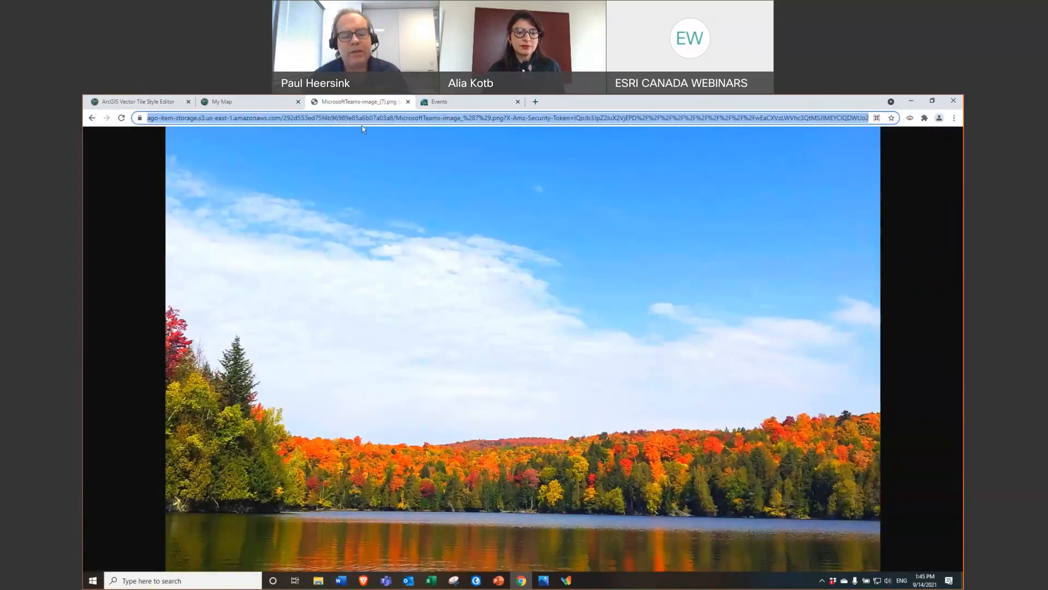
type("exchan")
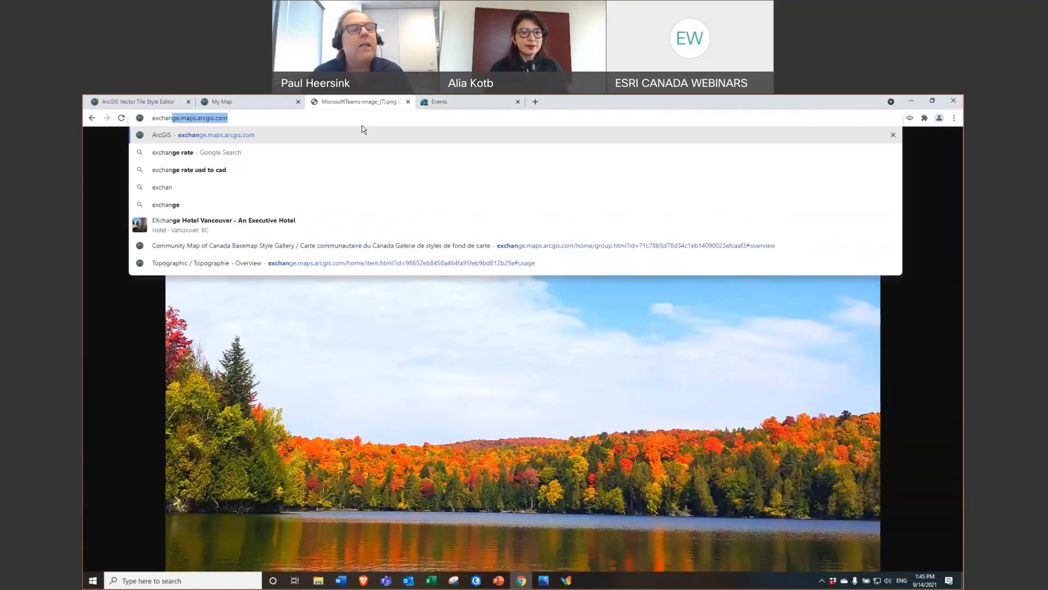
left_click(300, 135)
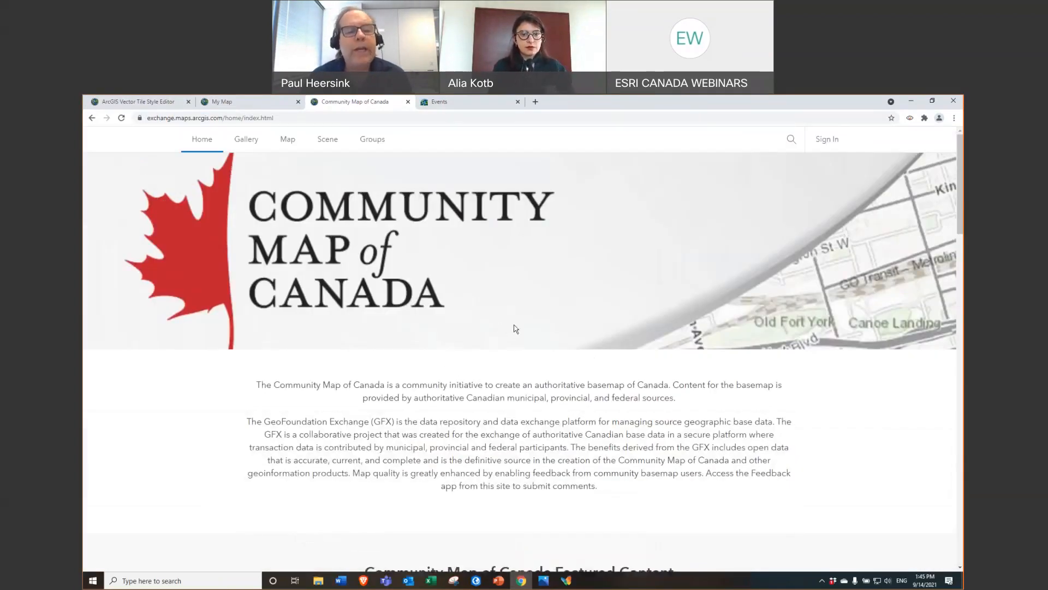
Step: Look through the Community Map of Canada Featured Content and the Basemap Style Gallery on the home page
scroll(515, 329, "down", 5)
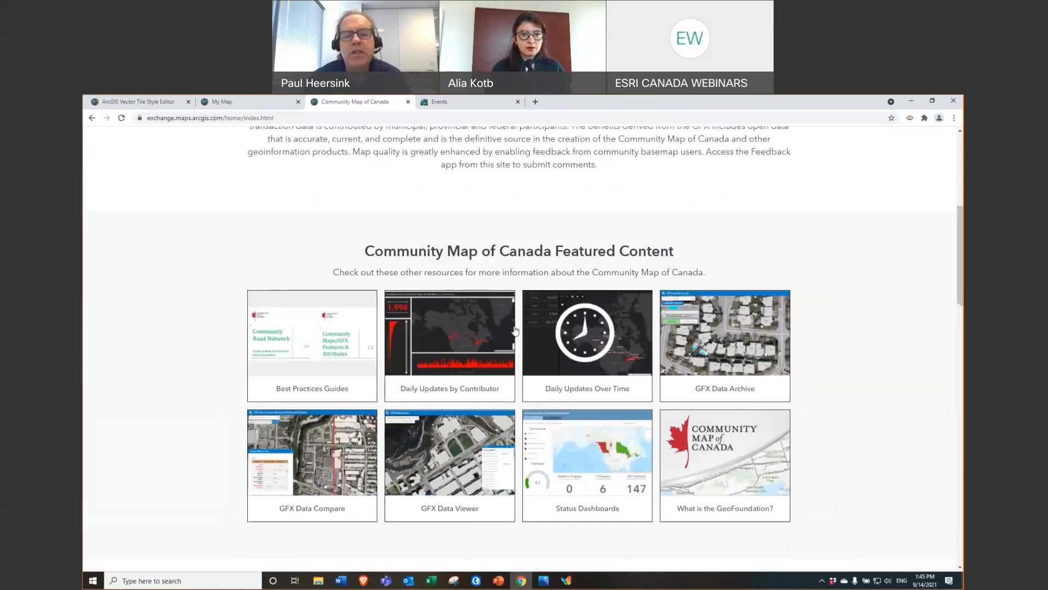
scroll(516, 331, "down", 2)
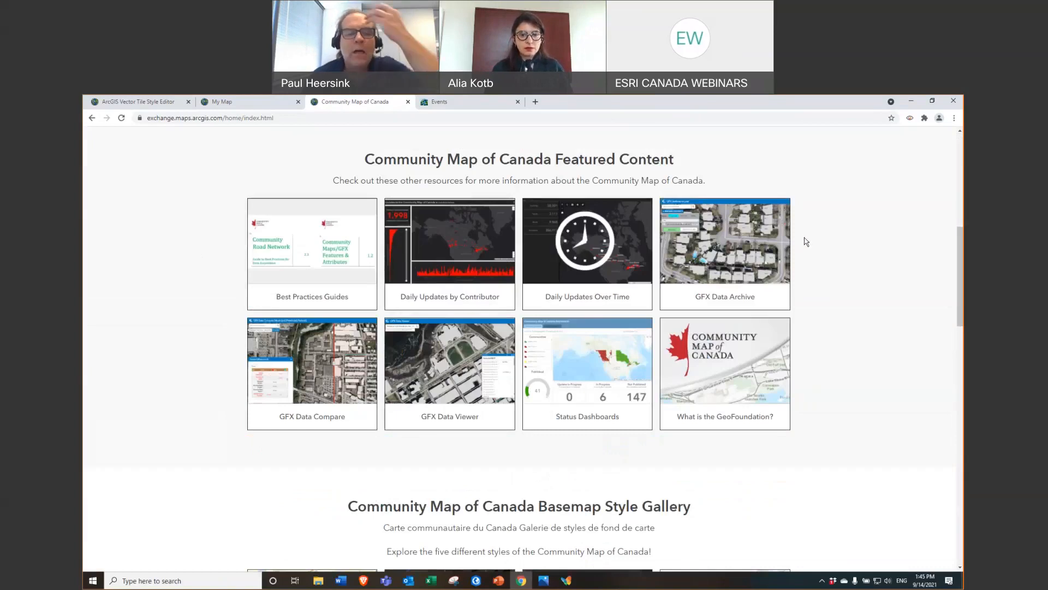
scroll(445, 382, "down", 1)
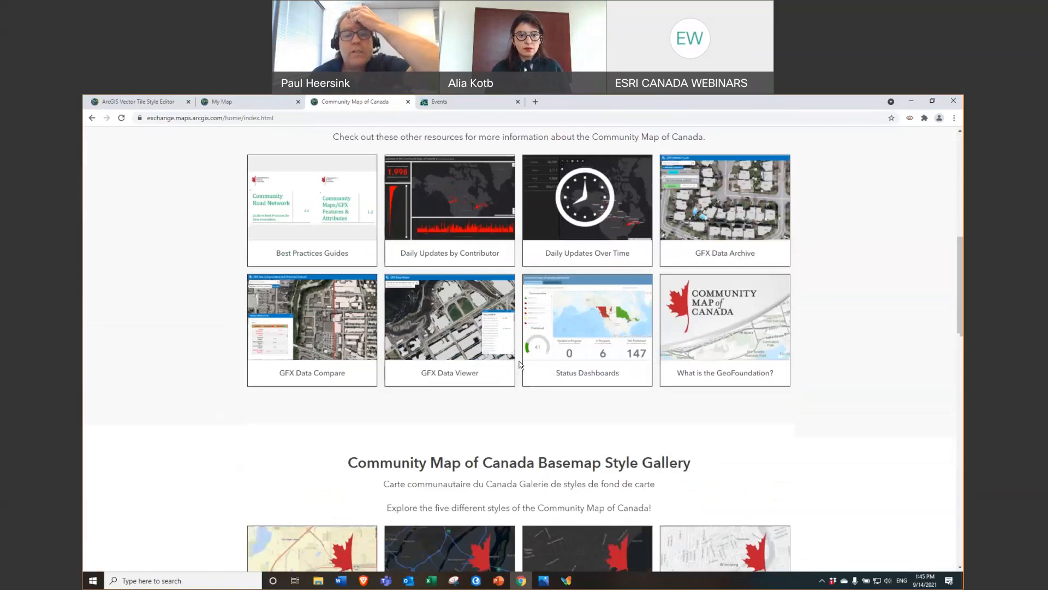
scroll(565, 319, "down", 3)
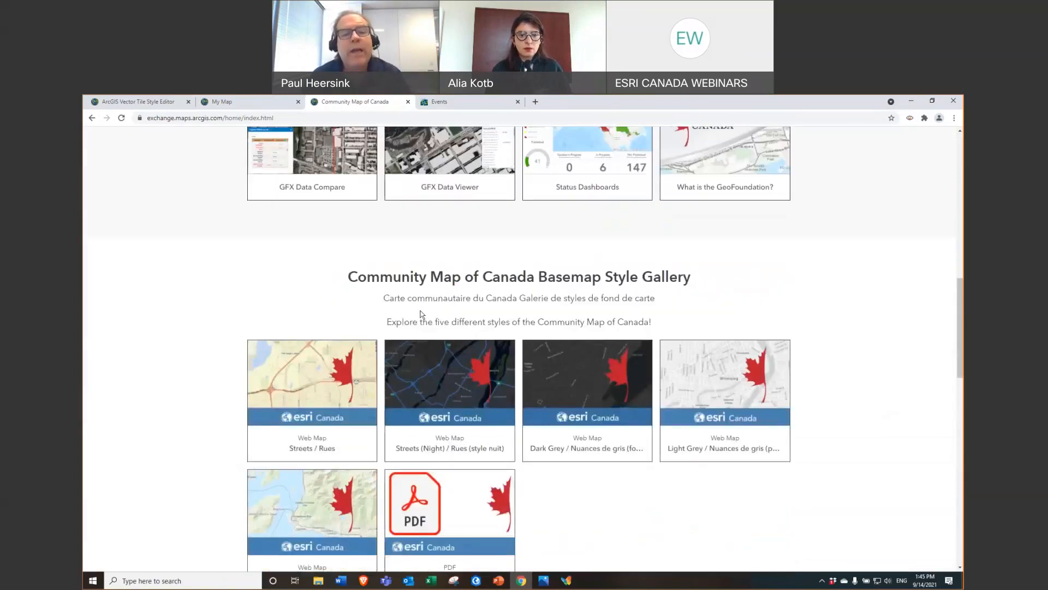
scroll(403, 316, "down", 2)
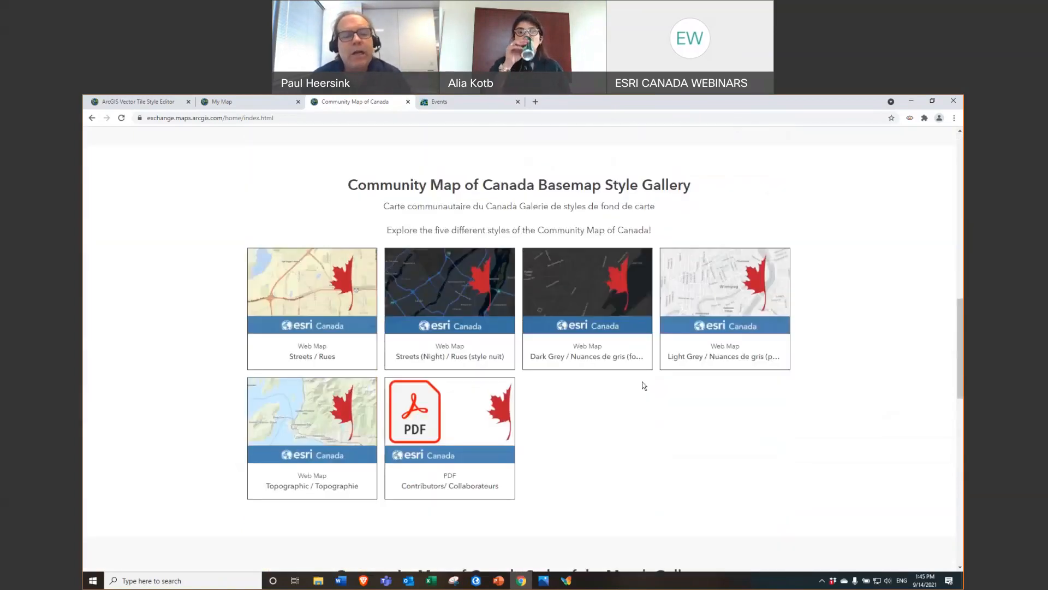
scroll(634, 382, "down", 1)
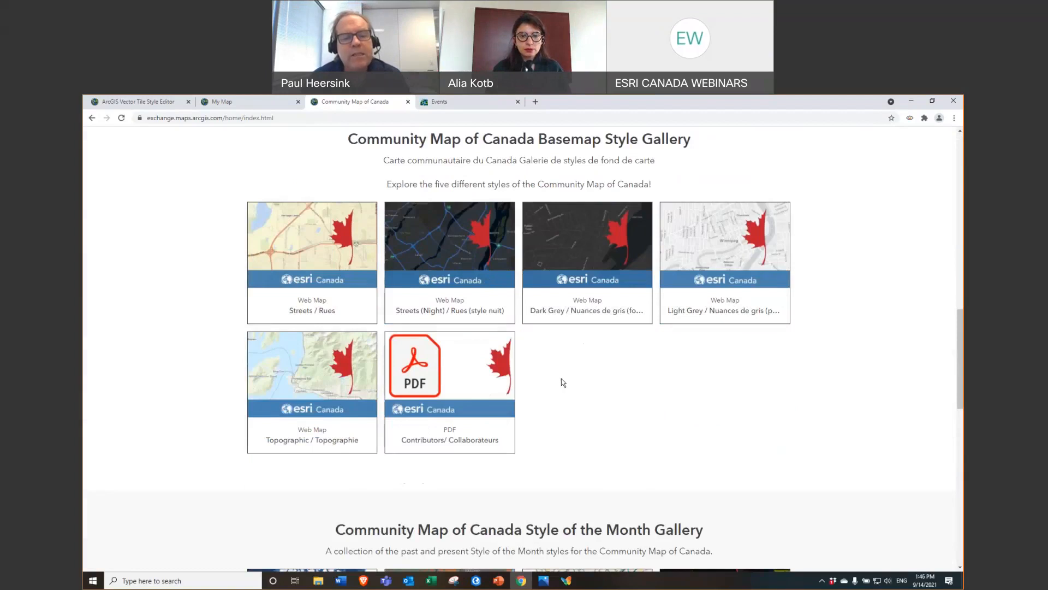
Step: Look over the Style of the Month Gallery and the Community Map of Canada Feedback tools
scroll(562, 379, "down", 3)
scroll(598, 298, "down", 2)
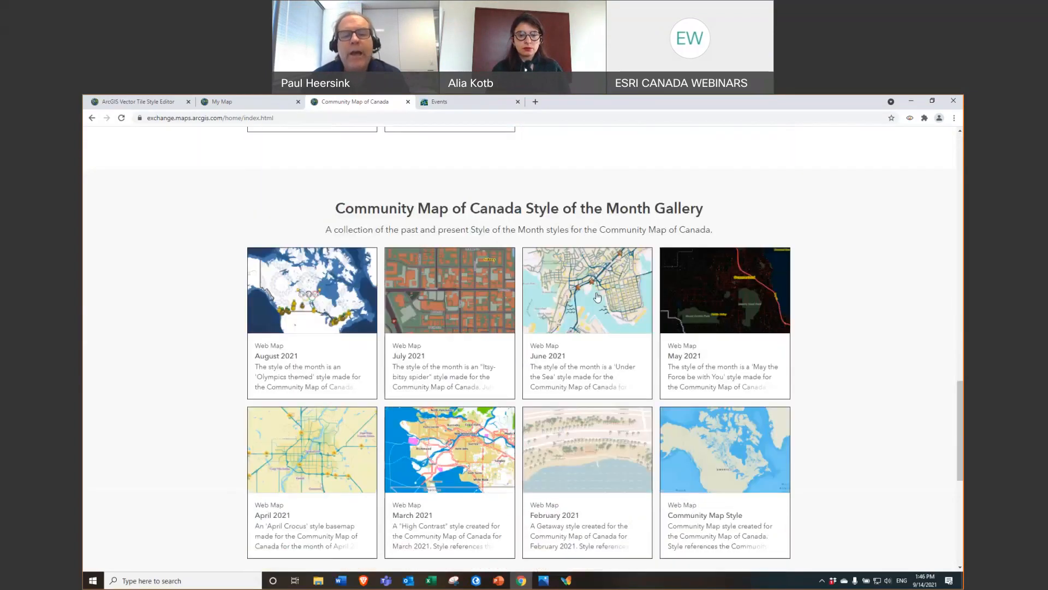
scroll(687, 235, "down", 1)
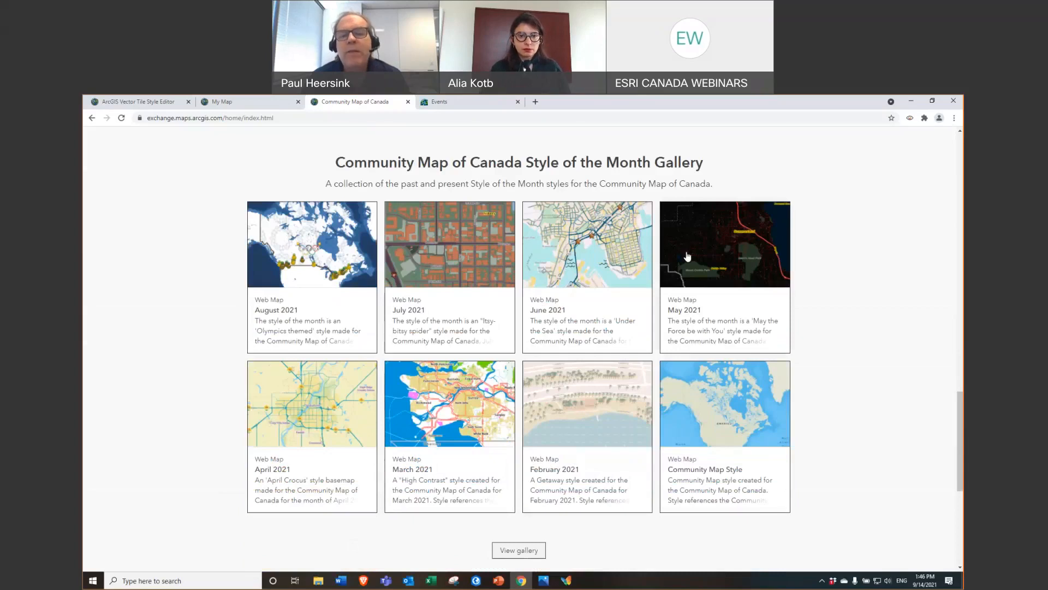
scroll(487, 336, "down", 5)
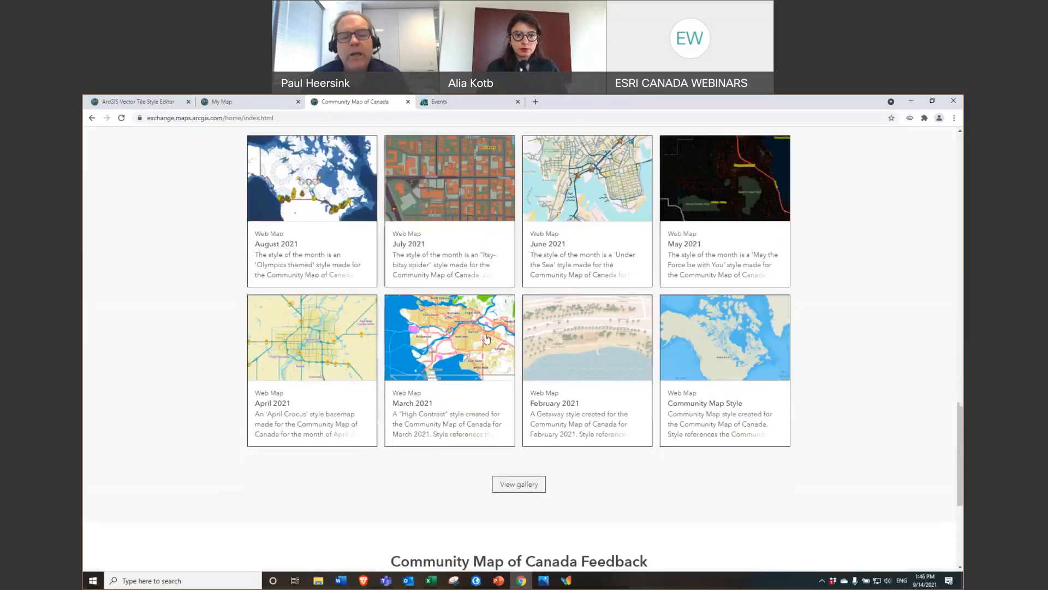
scroll(487, 336, "down", 1)
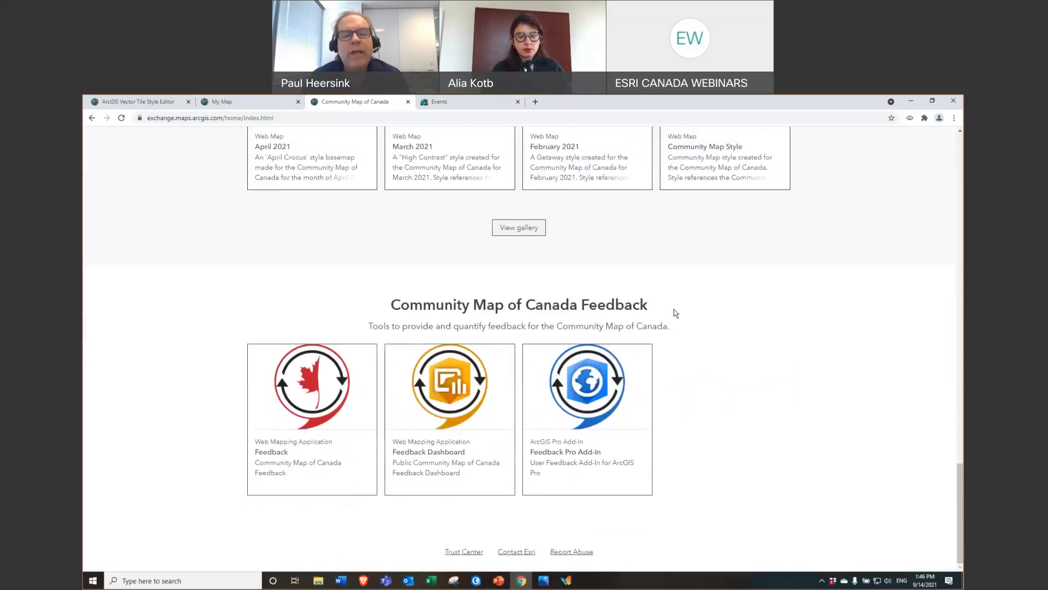
Step: Open the Community Map of Canada Feedback web form and view the available types of feedback
left_click(309, 380)
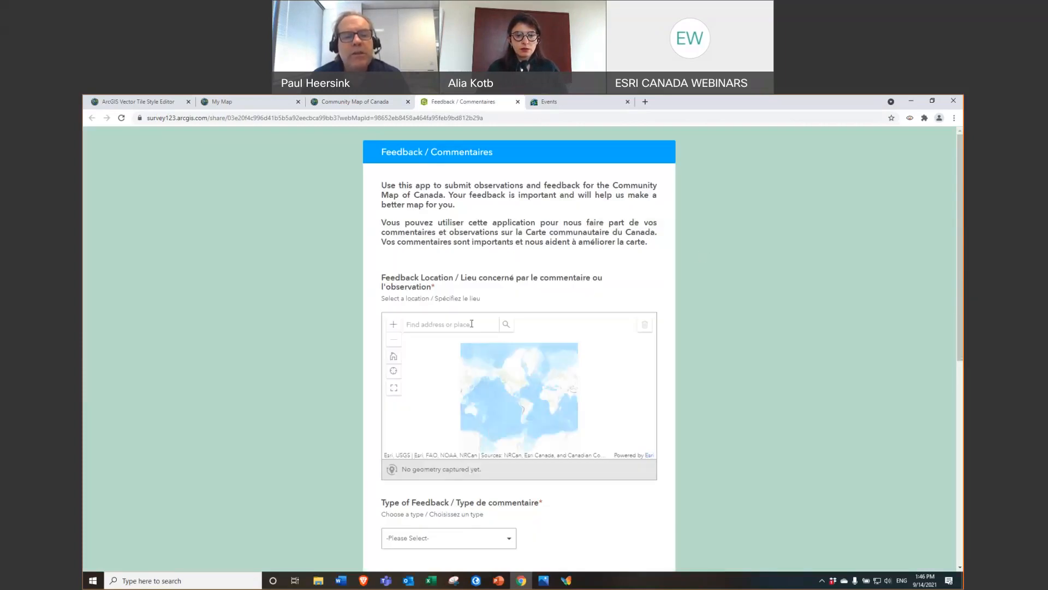
scroll(679, 333, "down", 3)
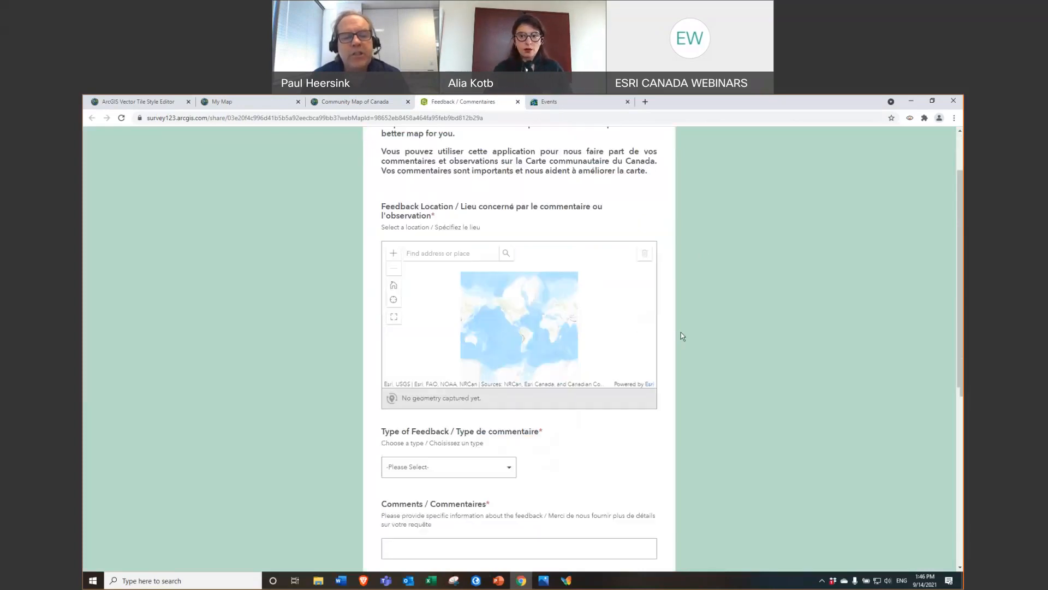
left_click(436, 360)
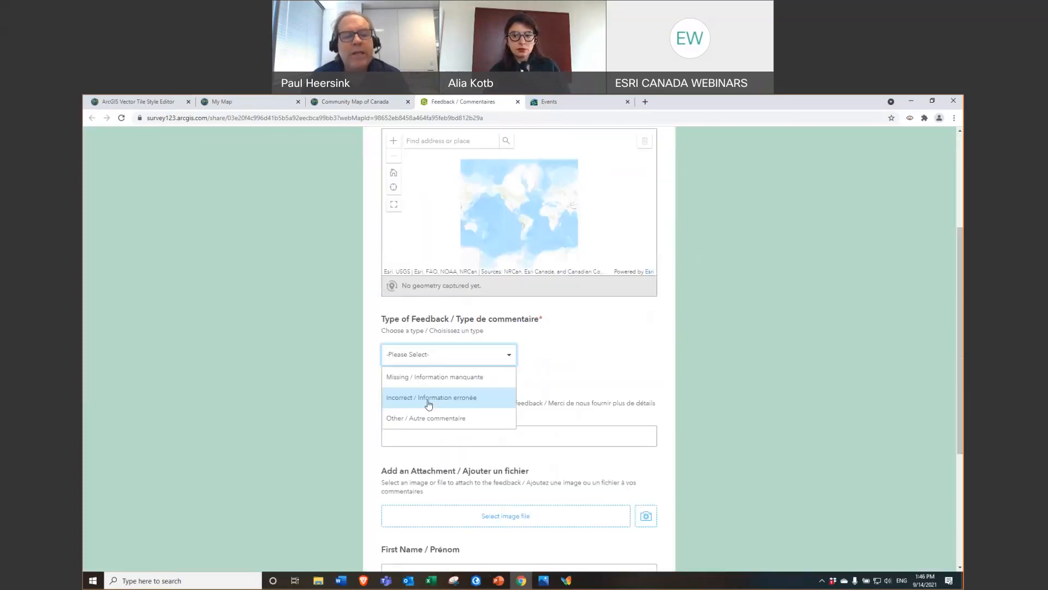
left_click(642, 364)
Step: Review the feedback form's comments, attachment, name and e-mail fields, and return to the form's introduction
left_click(505, 436)
scroll(637, 405, "down", 2)
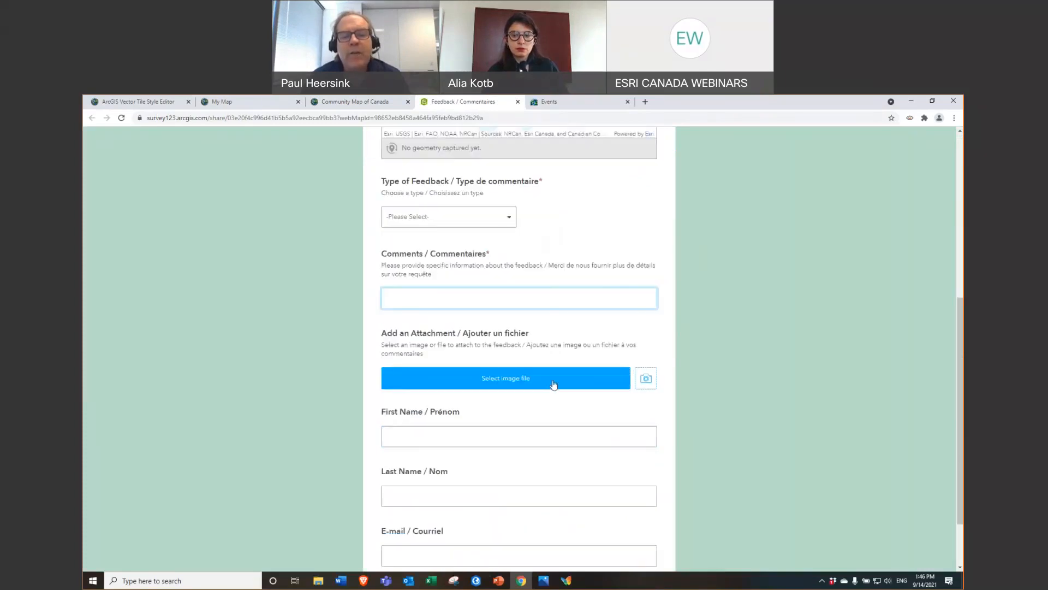
scroll(654, 345, "down", 1)
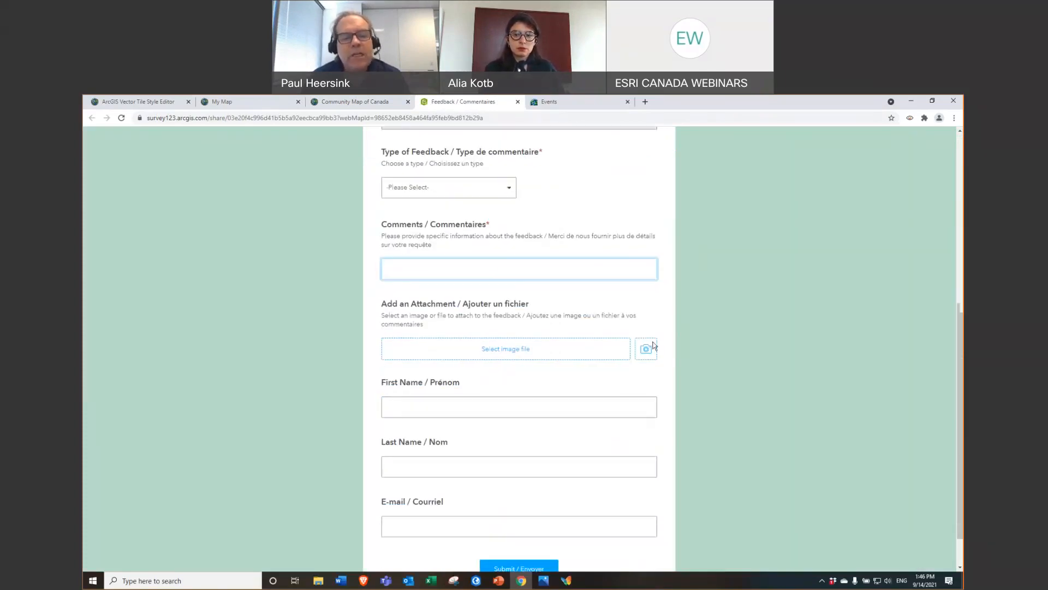
scroll(655, 346, "down", 2)
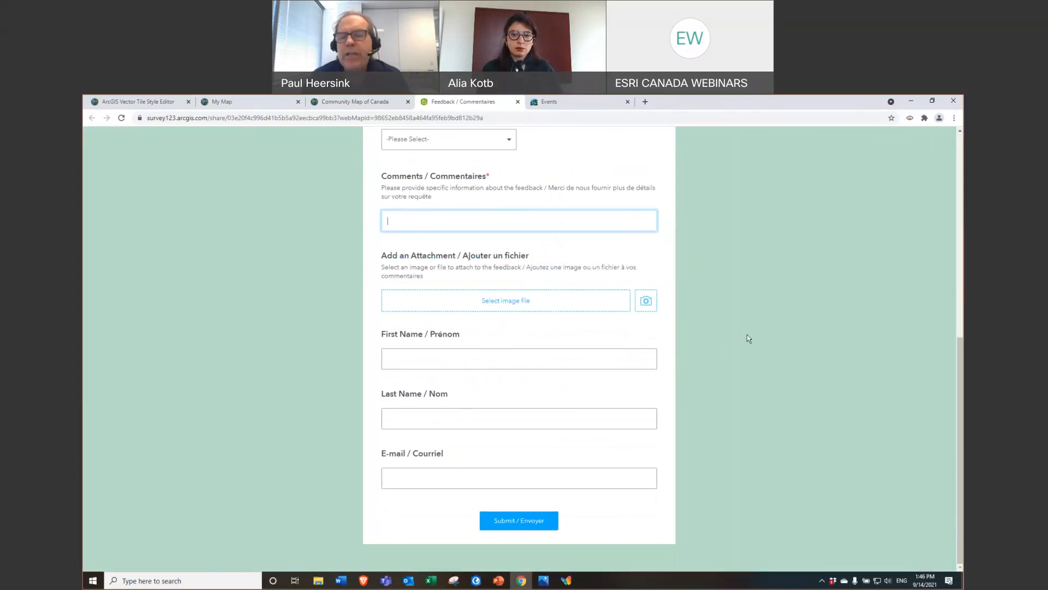
scroll(748, 335, "up", 10)
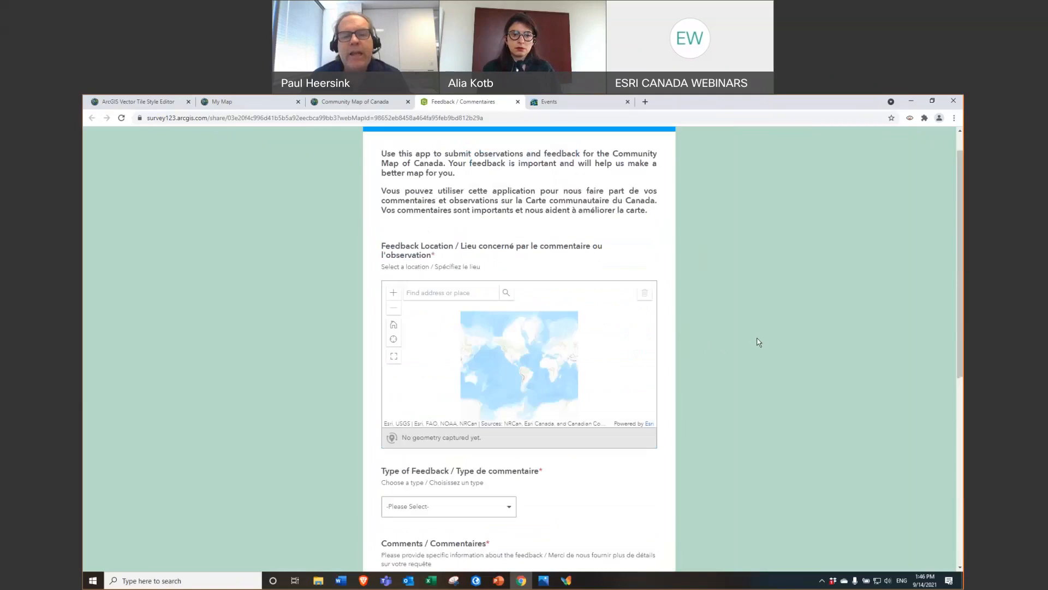
scroll(757, 339, "up", 1)
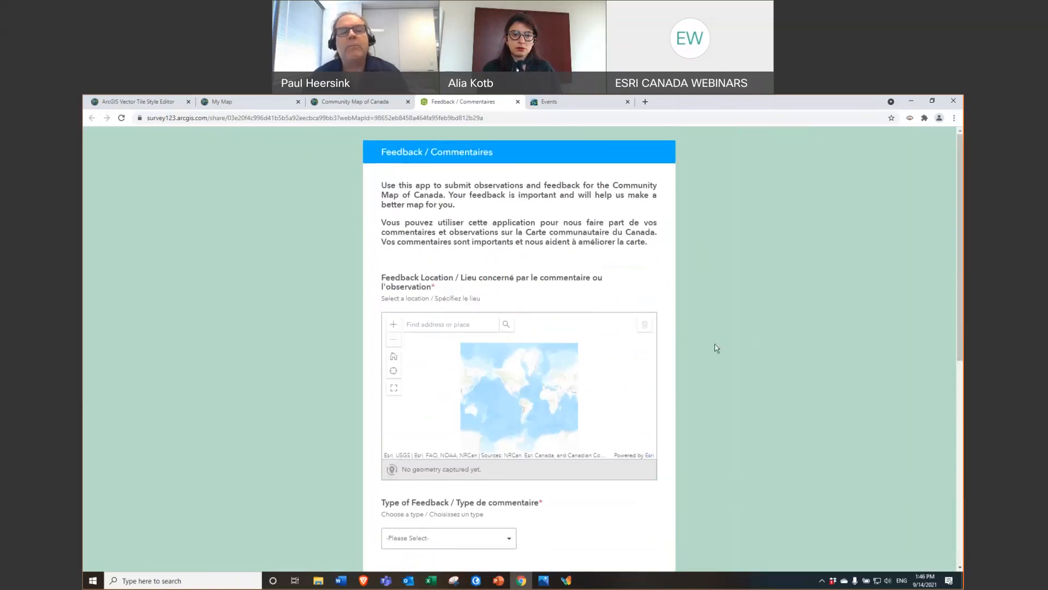